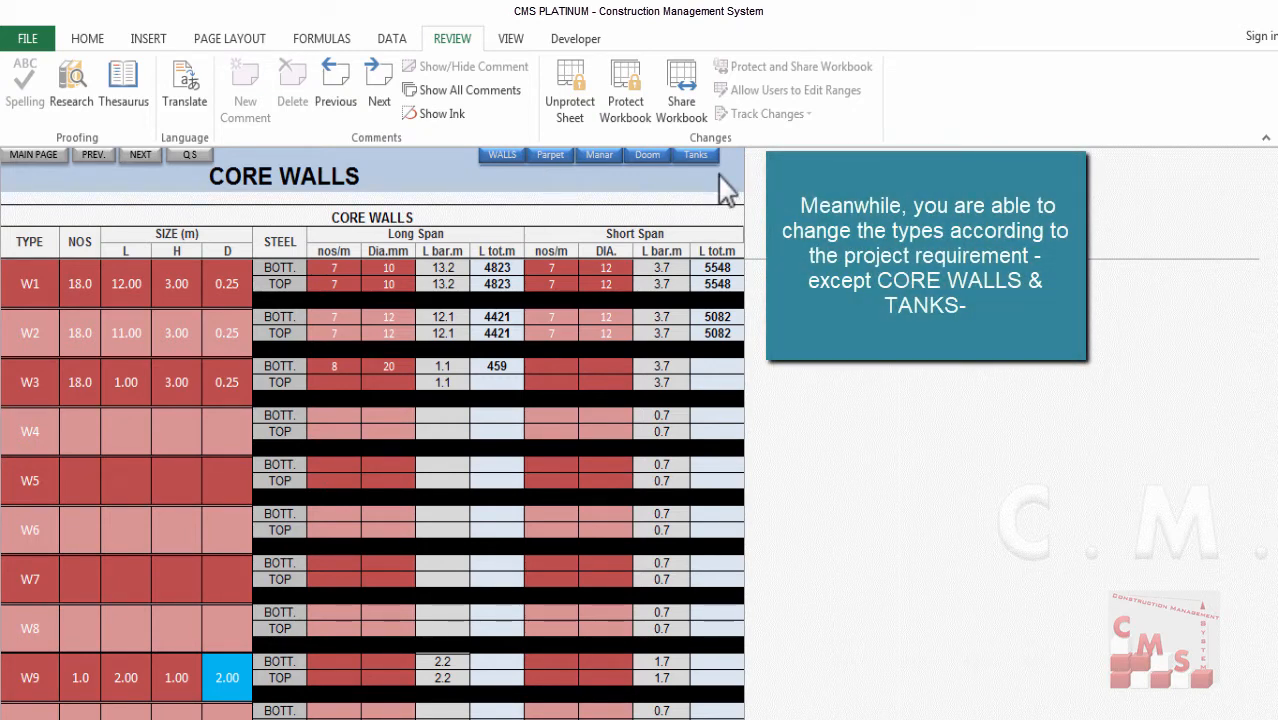
- Go to the core walls table and switch to the G+M+15 Structure drawing in AutoCAD
{"action": "left_click", "coordinate": [503, 156]}
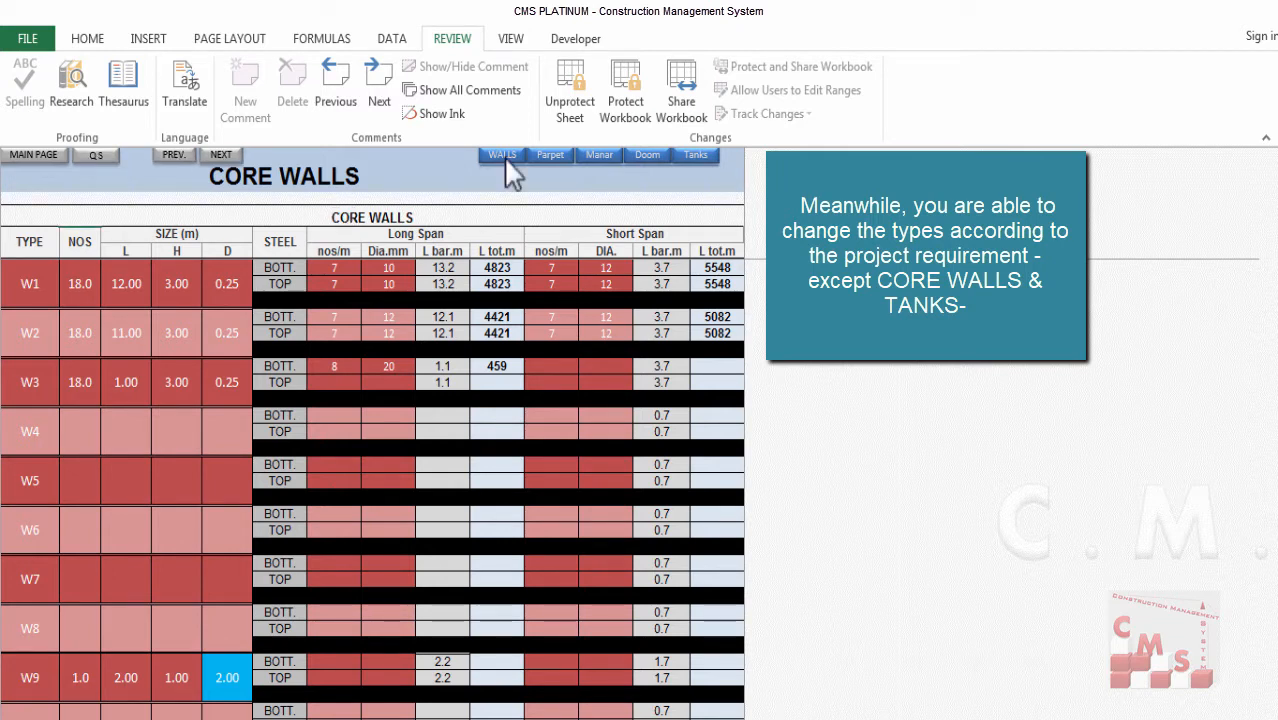
{"action": "left_click", "coordinate": [341, 214]}
{"action": "key", "text": "alt+Tab"}
- Examine the typical plan details of core wall 1 and core wall 2 in the structure drawing
{"action": "scroll", "coordinate": [833, 333], "scroll_direction": "up", "scroll_amount": 2}
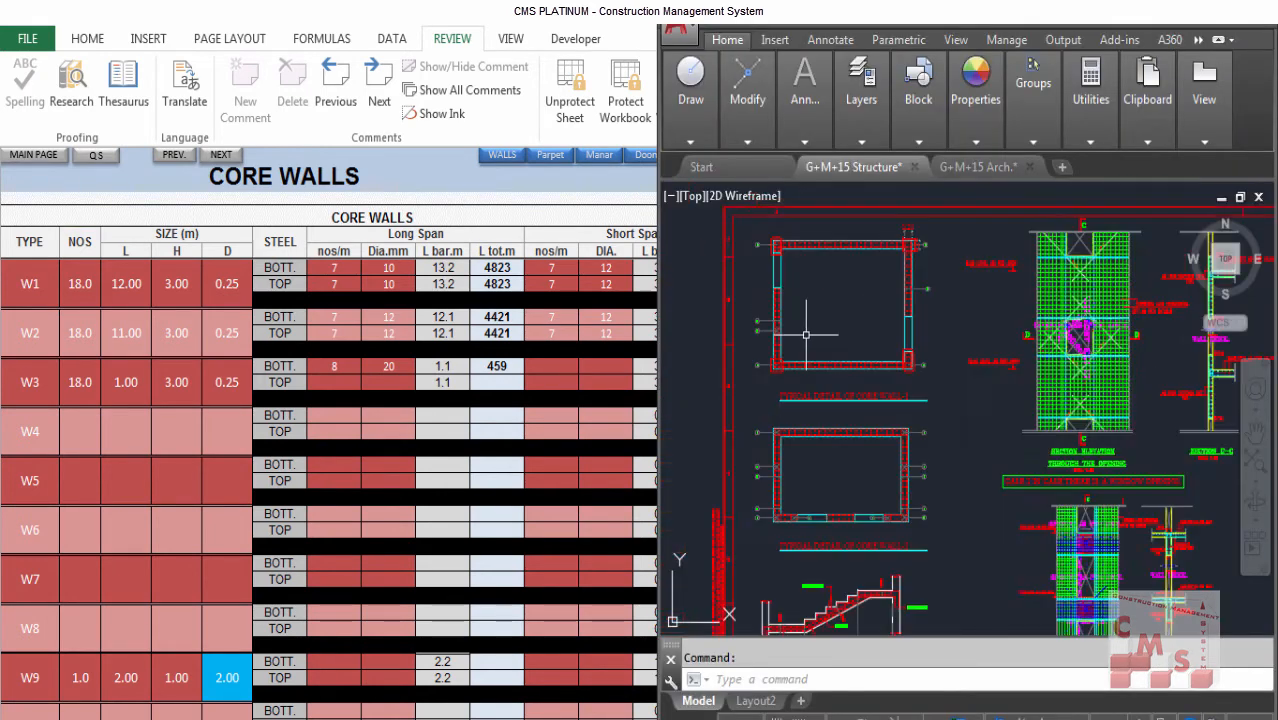
{"action": "scroll", "coordinate": [823, 230], "scroll_direction": "up", "scroll_amount": 3}
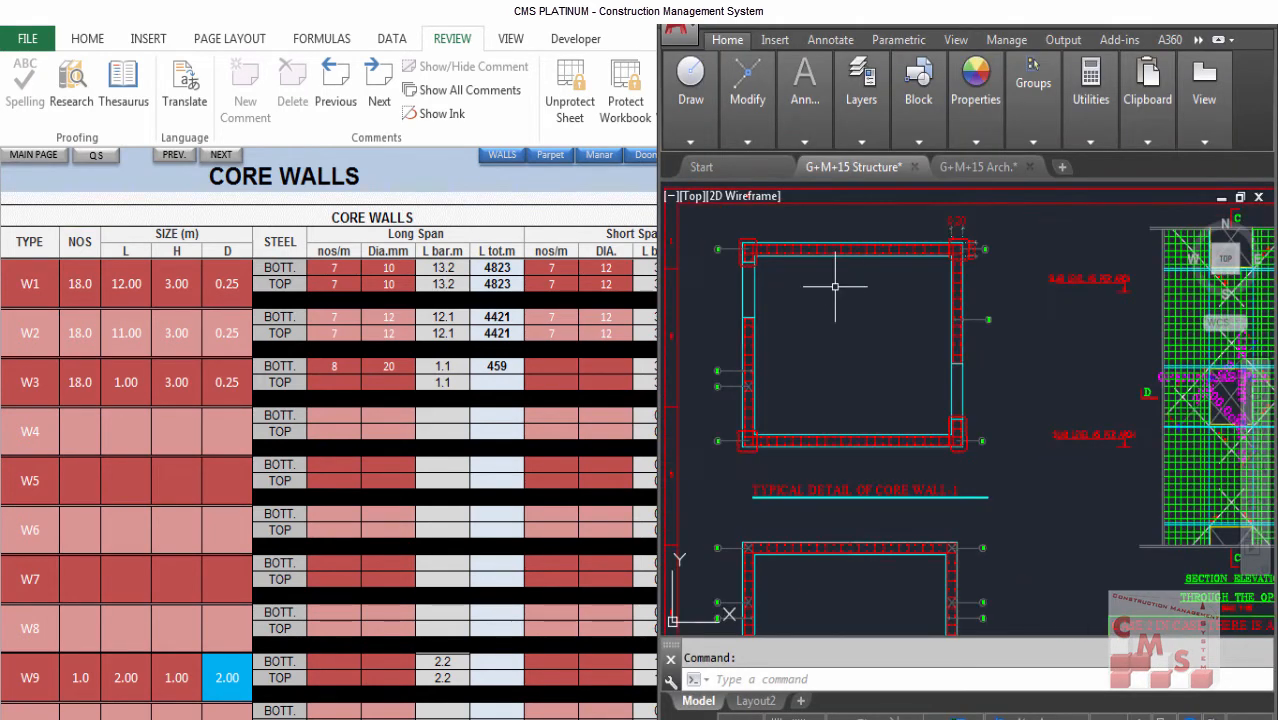
{"action": "scroll", "coordinate": [850, 257], "scroll_direction": "down", "scroll_amount": 2}
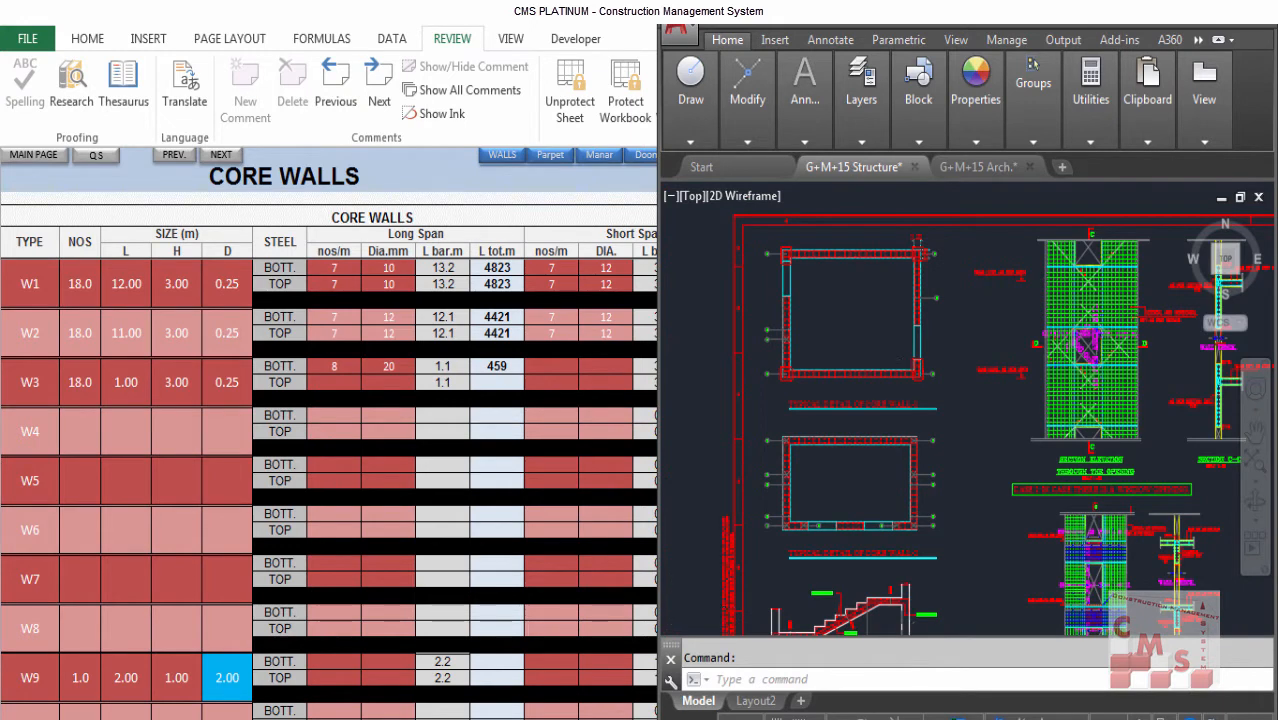
{"action": "scroll", "coordinate": [867, 359], "scroll_direction": "up", "scroll_amount": 2}
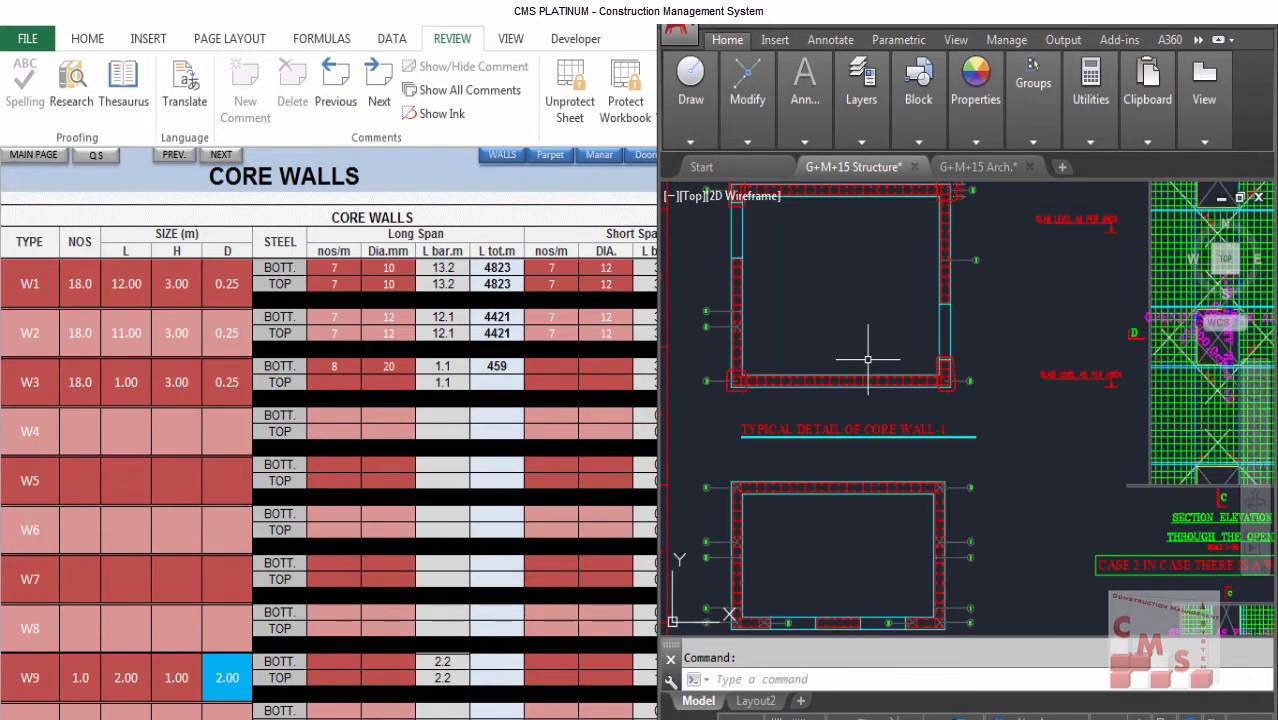
{"action": "scroll", "coordinate": [867, 359], "scroll_direction": "down", "scroll_amount": 2}
{"action": "scroll", "coordinate": [881, 286], "scroll_direction": "up", "scroll_amount": 4}
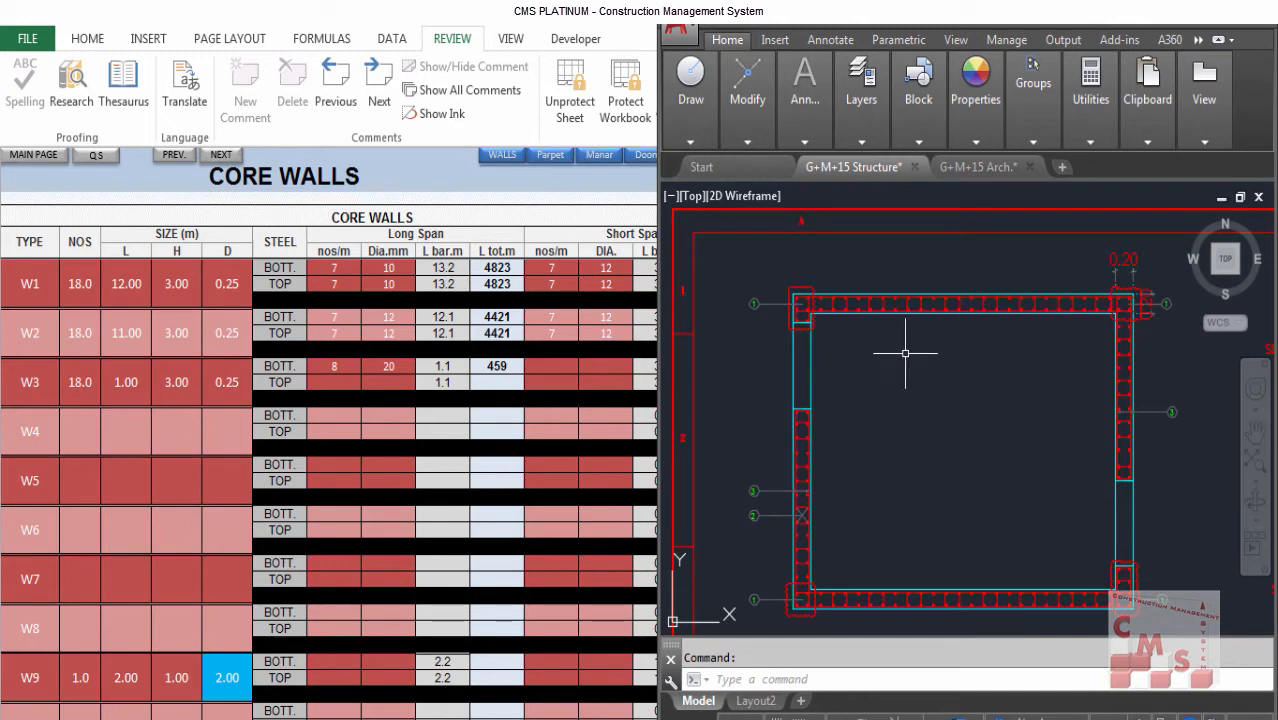
{"action": "scroll", "coordinate": [869, 284], "scroll_direction": "down", "scroll_amount": 2}
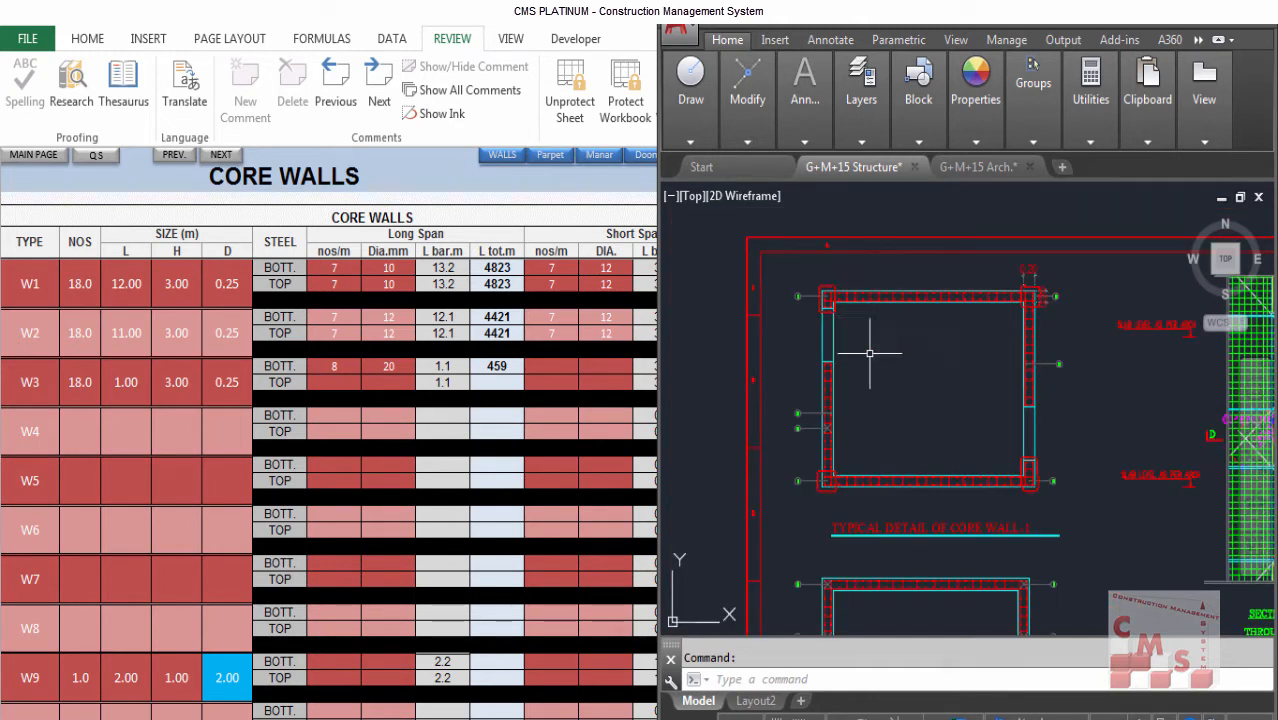
{"action": "scroll", "coordinate": [906, 311], "scroll_direction": "down", "scroll_amount": 1}
{"action": "scroll", "coordinate": [902, 497], "scroll_direction": "up", "scroll_amount": 1}
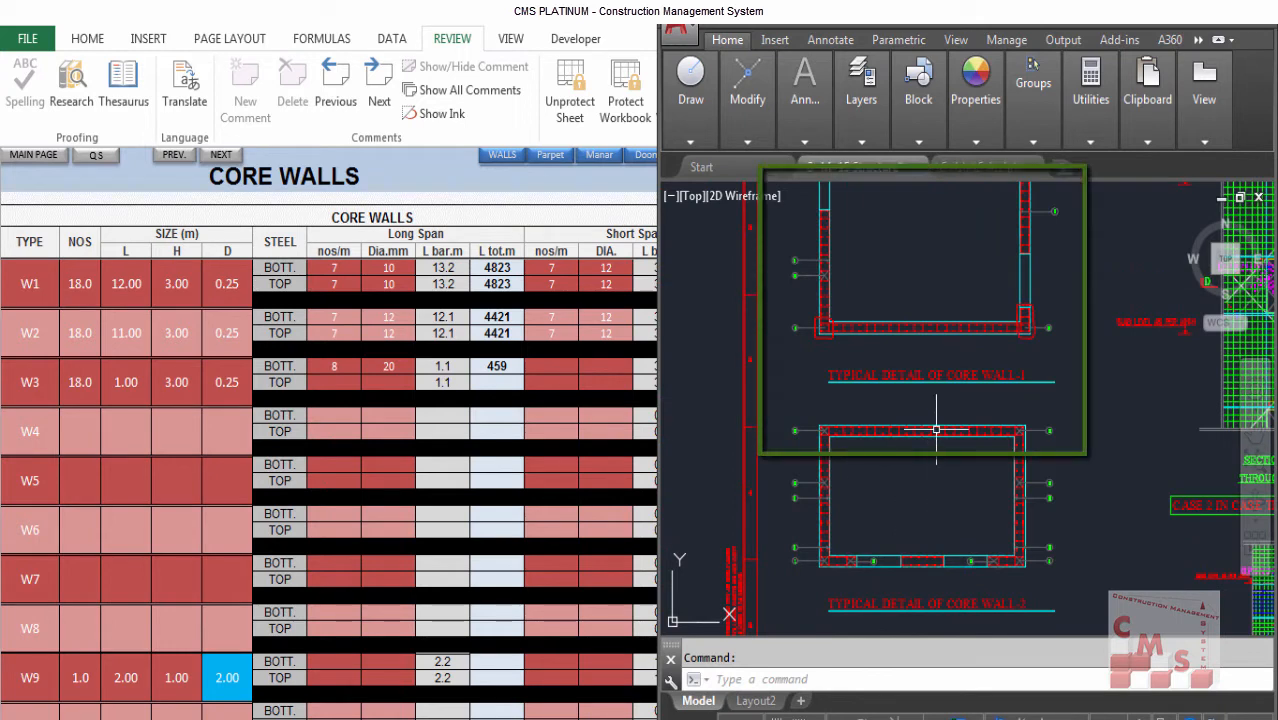
{"action": "scroll", "coordinate": [941, 371], "scroll_direction": "down", "scroll_amount": 1}
{"action": "scroll", "coordinate": [911, 287], "scroll_direction": "up", "scroll_amount": 1}
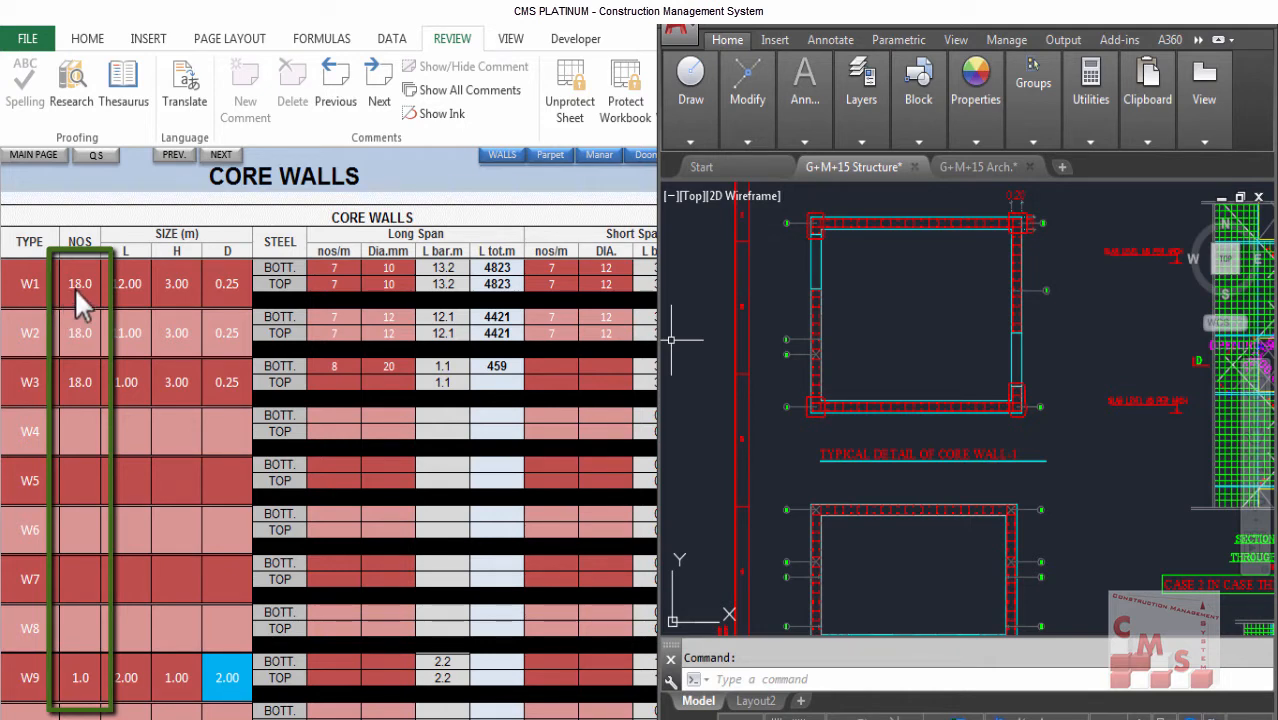
- Check W1's count in the core walls table, return to the structure drawing, and examine core wall 1's sides and thickness dimension
{"action": "left_click", "coordinate": [76, 291]}
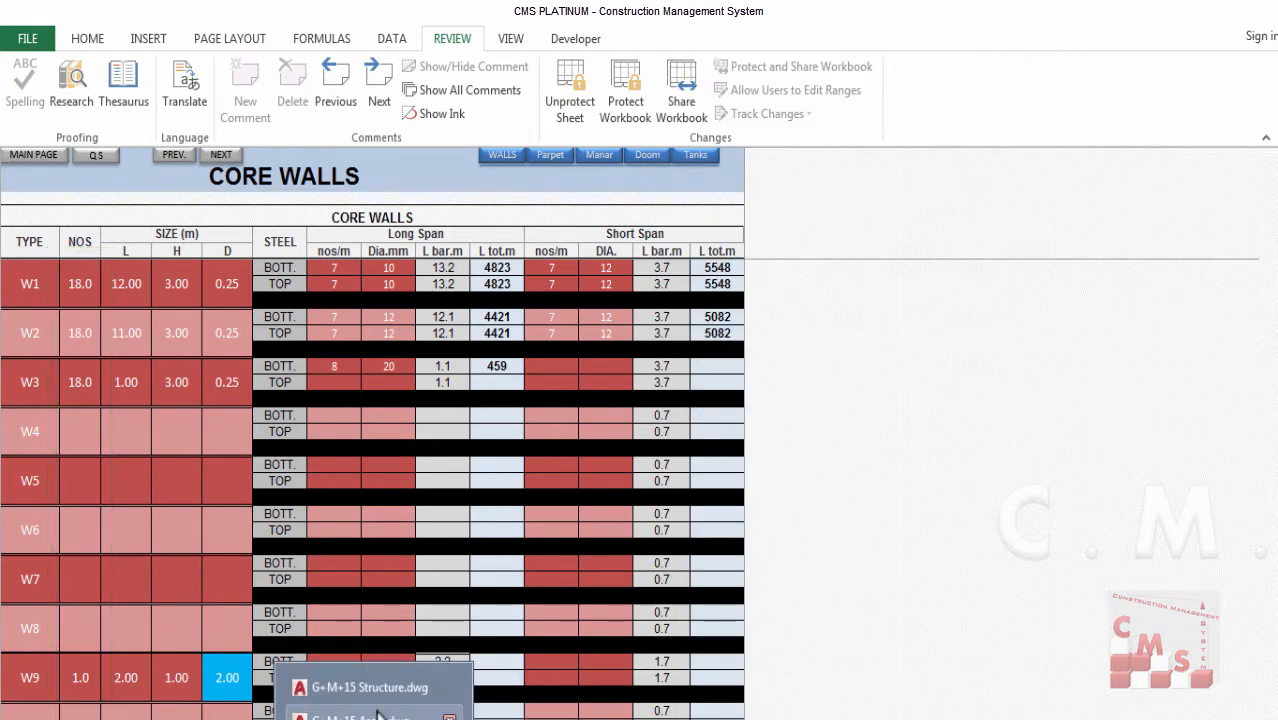
{"action": "left_click", "coordinate": [374, 697]}
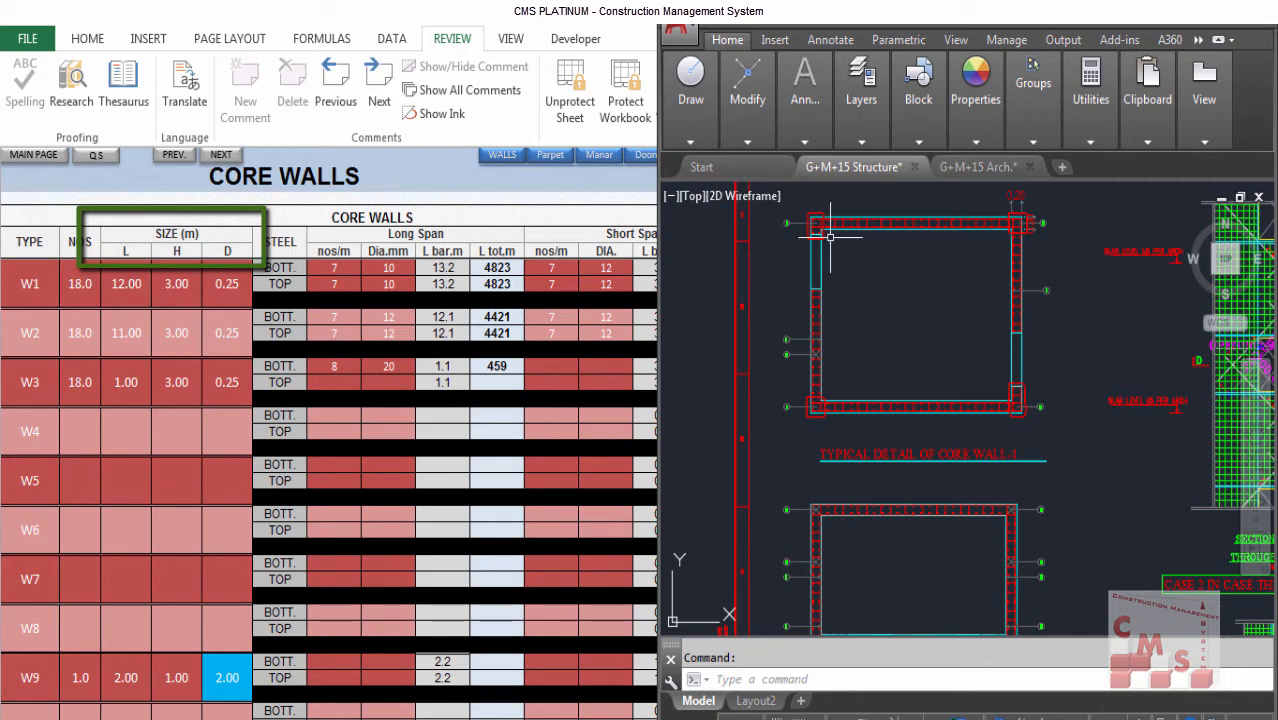
{"action": "scroll", "coordinate": [901, 245], "scroll_direction": "up", "scroll_amount": 3}
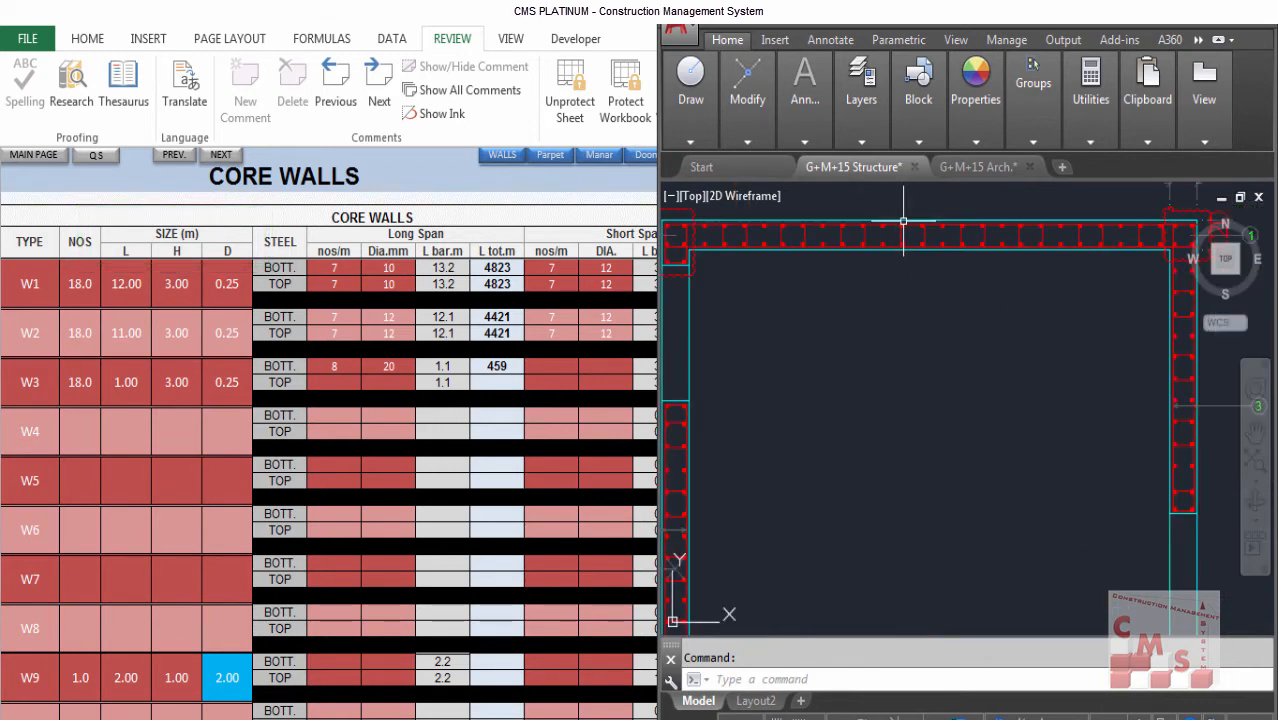
{"action": "scroll", "coordinate": [903, 220], "scroll_direction": "down", "scroll_amount": 3}
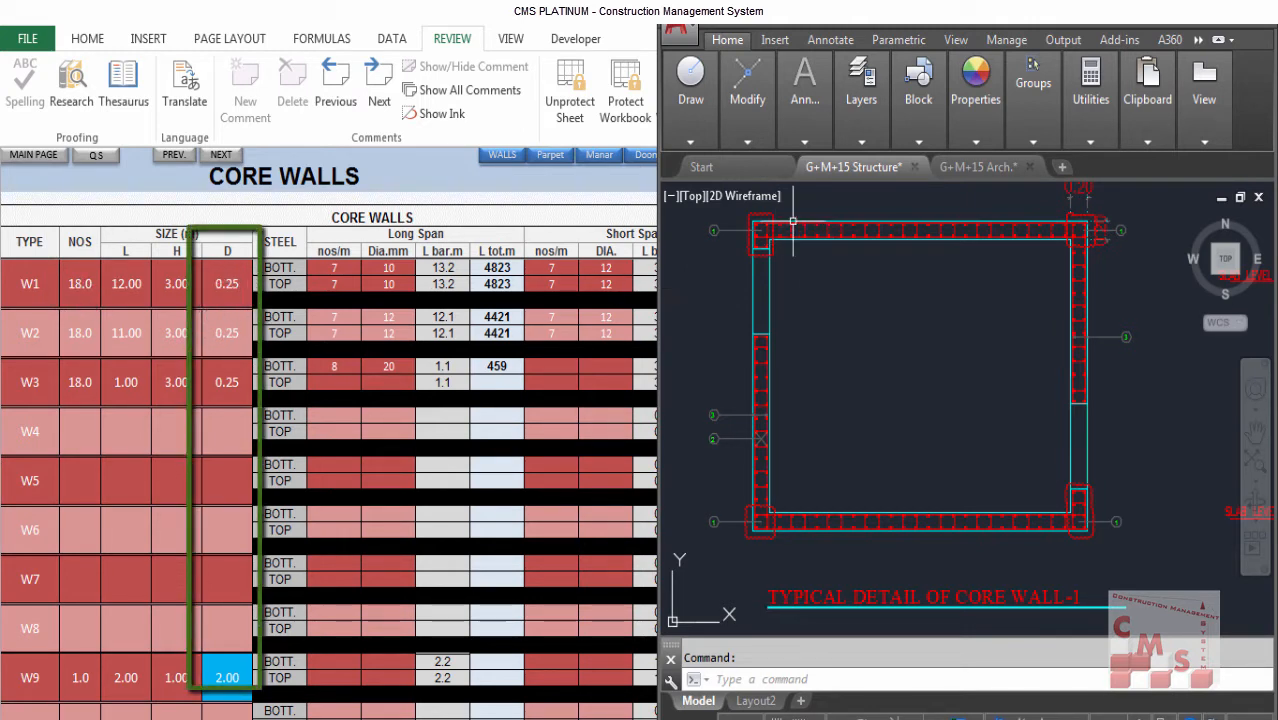
{"action": "scroll", "coordinate": [1080, 225], "scroll_direction": "up", "scroll_amount": 3}
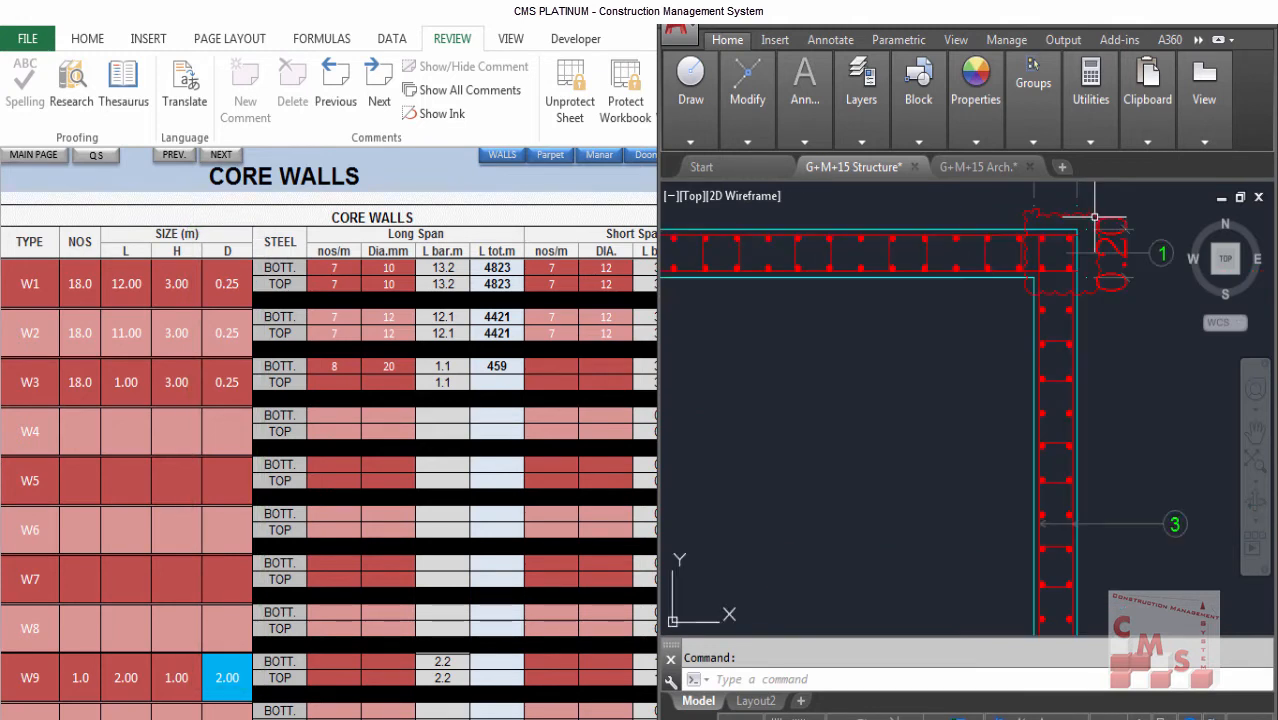
{"action": "scroll", "coordinate": [802, 245], "scroll_direction": "down", "scroll_amount": 3}
{"action": "scroll", "coordinate": [802, 236], "scroll_direction": "up", "scroll_amount": 1}
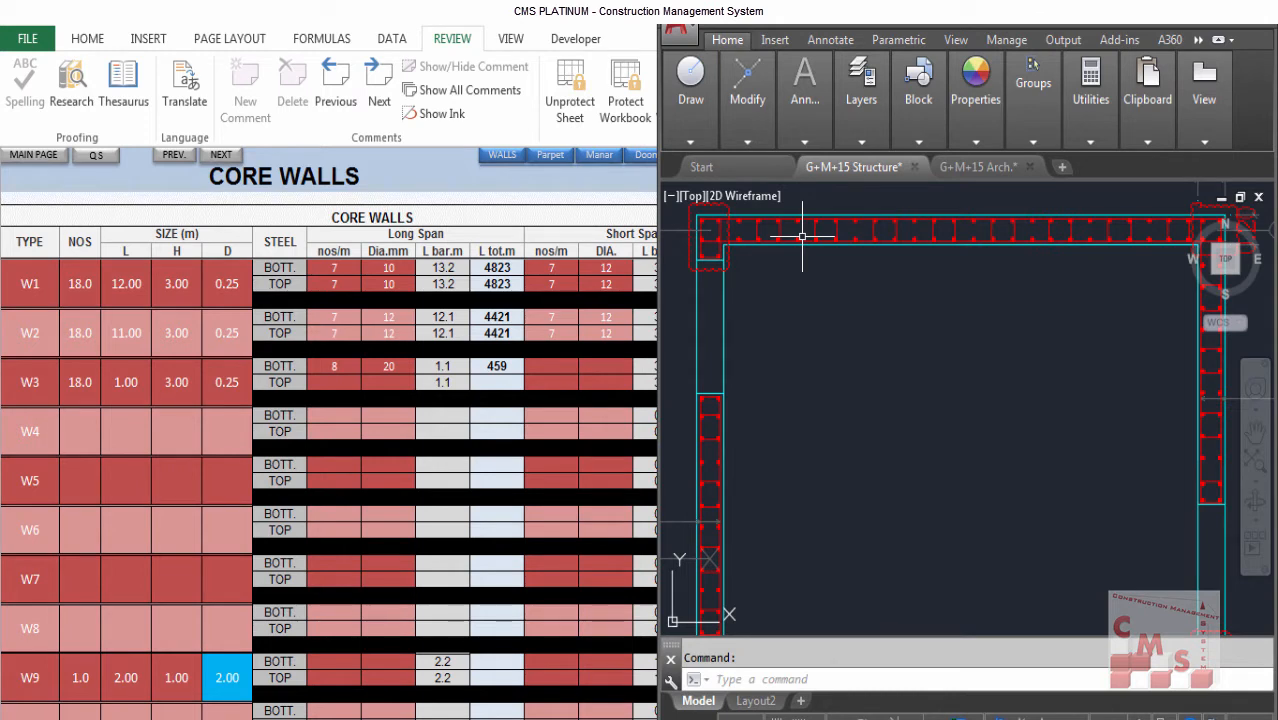
{"action": "scroll", "coordinate": [827, 257], "scroll_direction": "down", "scroll_amount": 2}
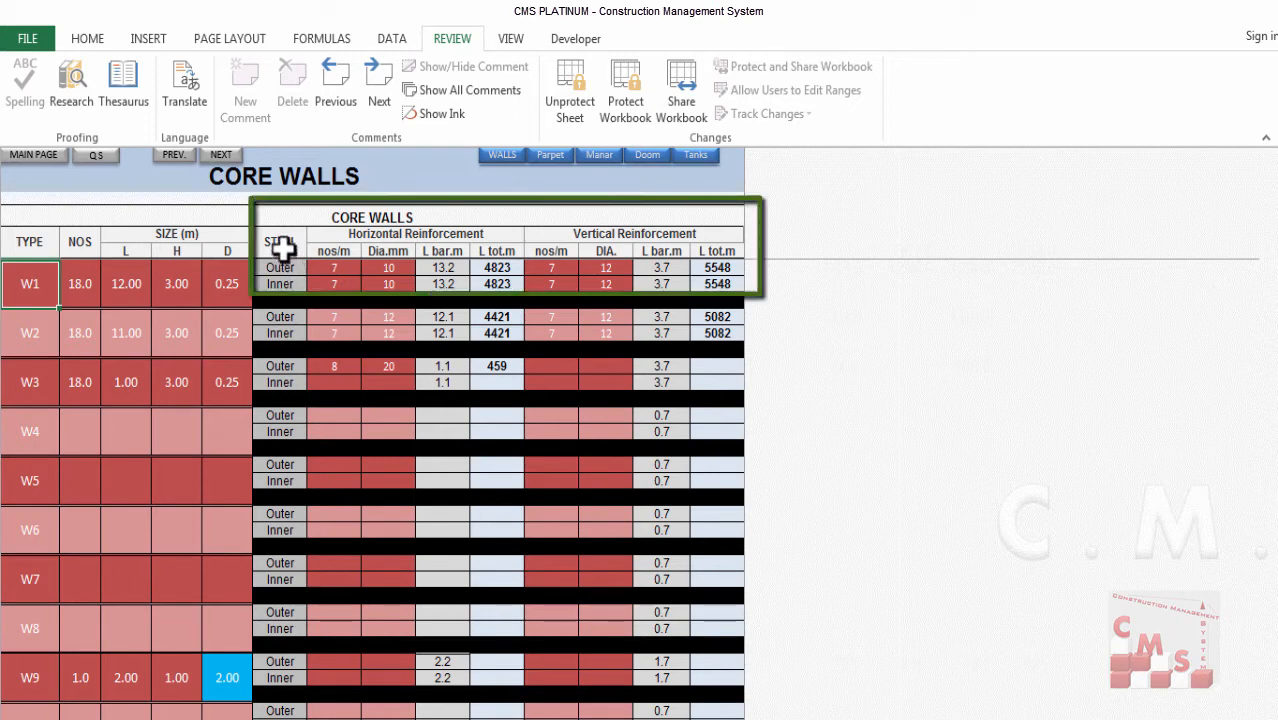
- Review the steel, horizontal reinforcement and vertical reinforcement headings and the outer and inner rows of W1 in the core walls table
{"action": "left_click", "coordinate": [283, 248]}
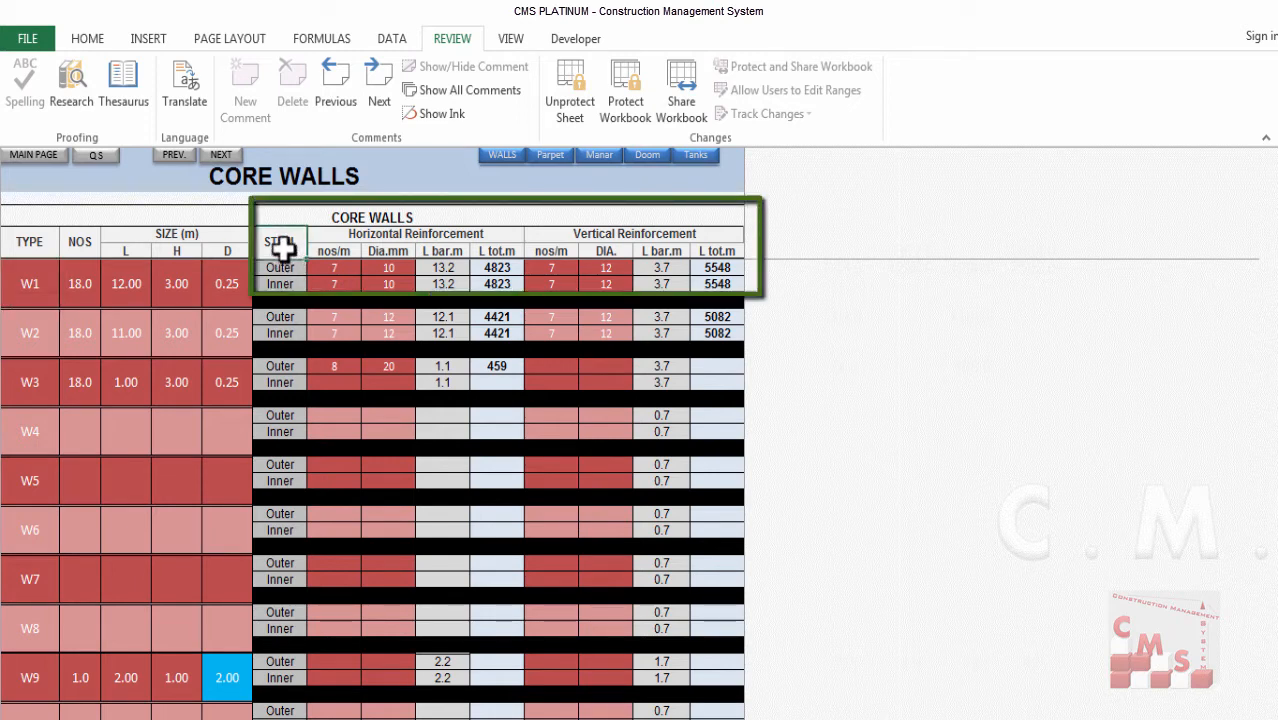
{"action": "left_click", "coordinate": [408, 238]}
{"action": "left_click", "coordinate": [587, 236]}
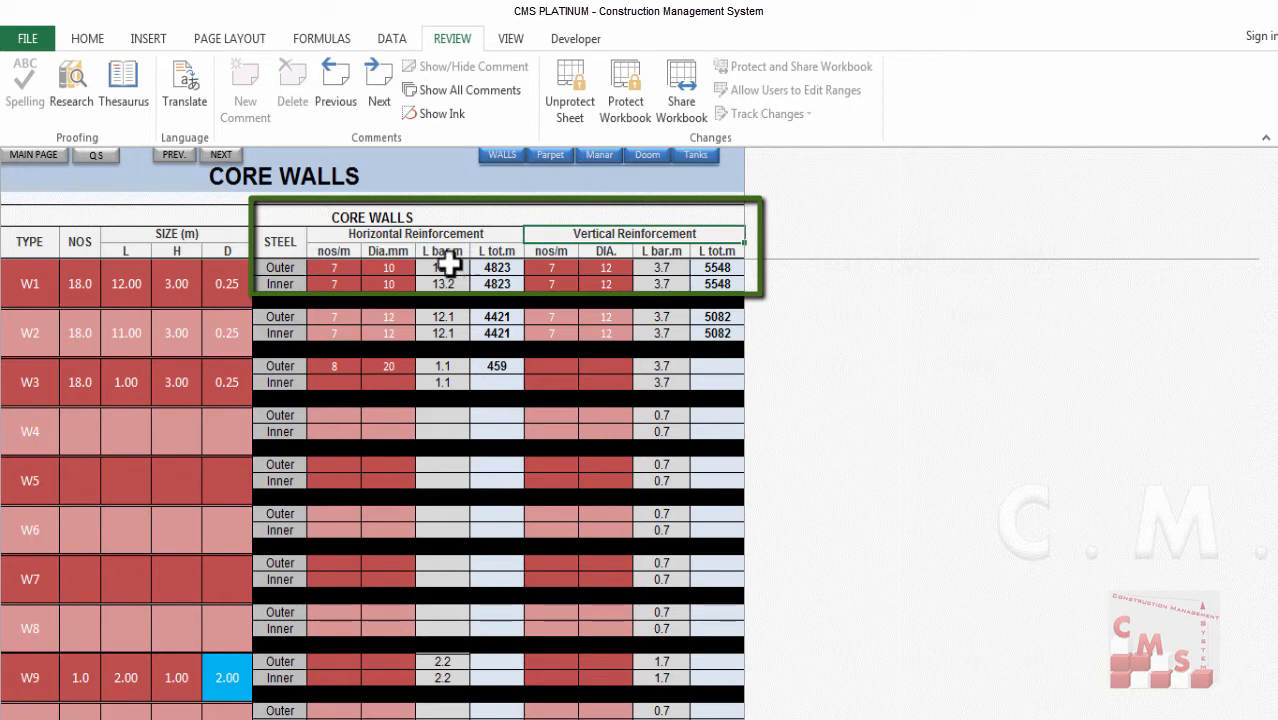
{"action": "left_click", "coordinate": [279, 268]}
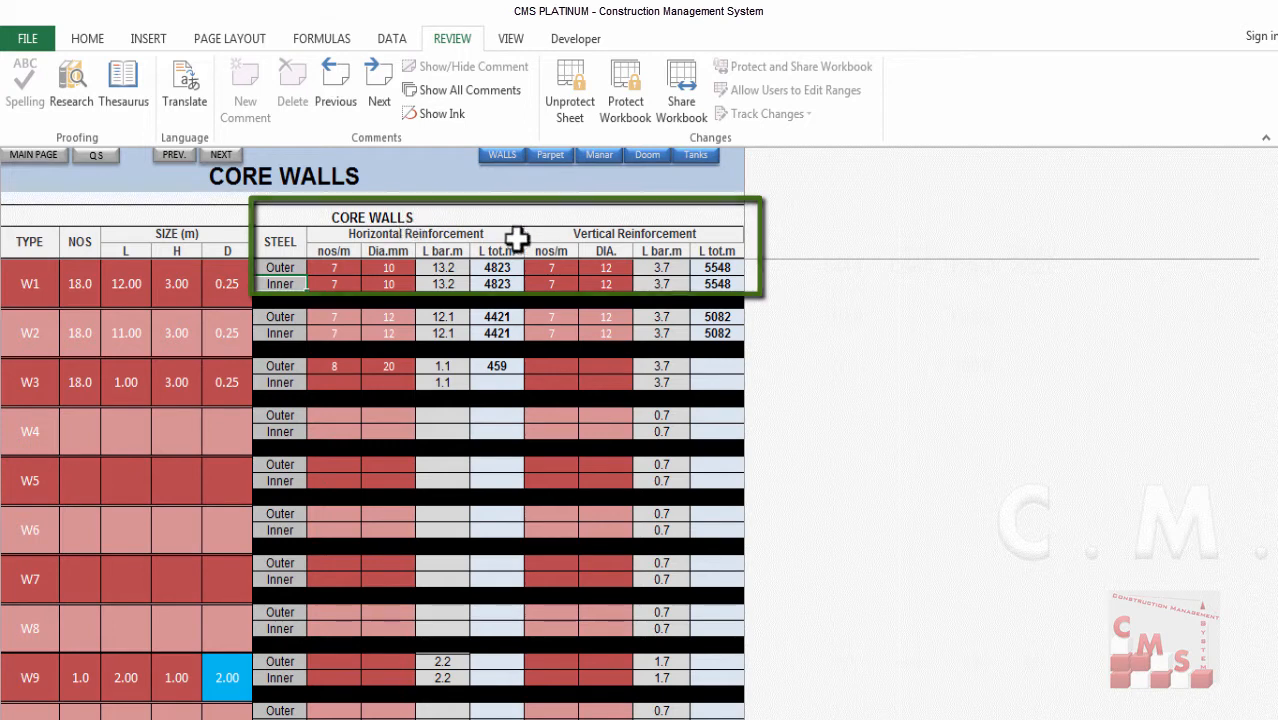
{"action": "left_click", "coordinate": [564, 239]}
- Switch back to the G+M+15 Structure drawing and examine the reinforcement bars in core wall 1's upper side
{"action": "left_click", "coordinate": [400, 718]}
{"action": "left_click", "coordinate": [370, 687]}
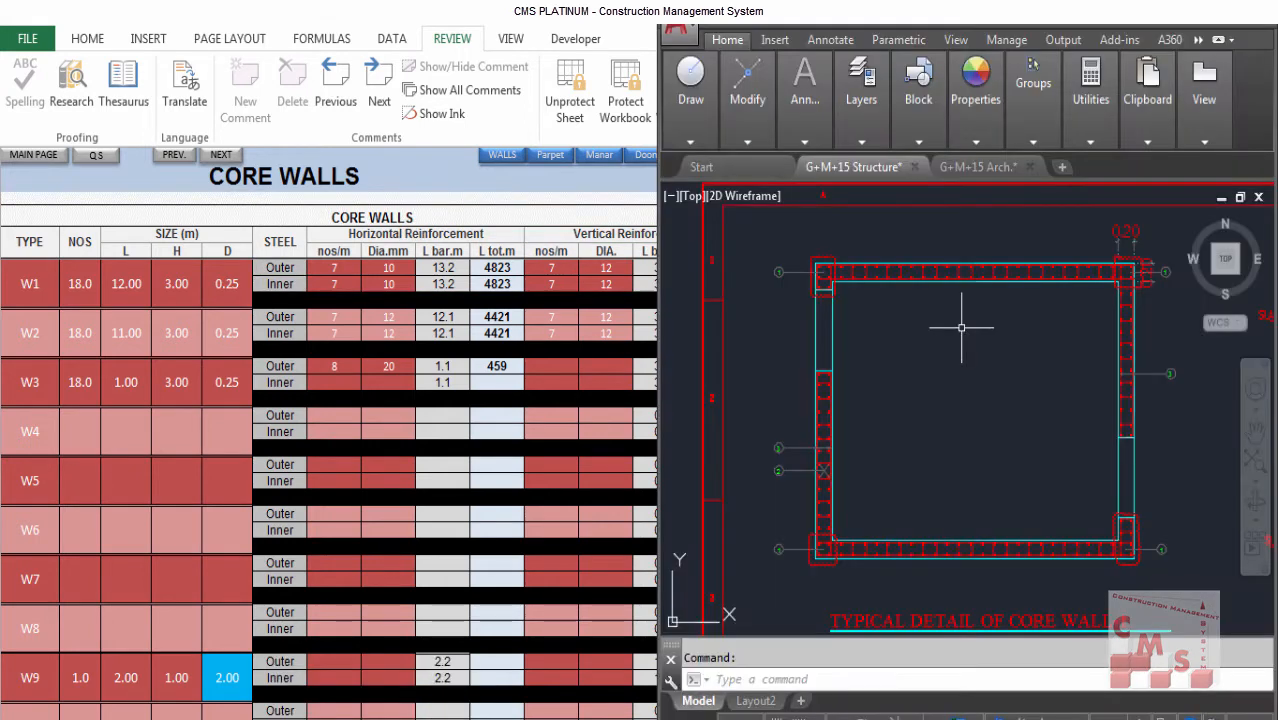
{"action": "scroll", "coordinate": [979, 269], "scroll_direction": "down", "scroll_amount": 2}
{"action": "left_click_drag", "start_coordinate": [958, 273], "coordinate": [946, 245]}
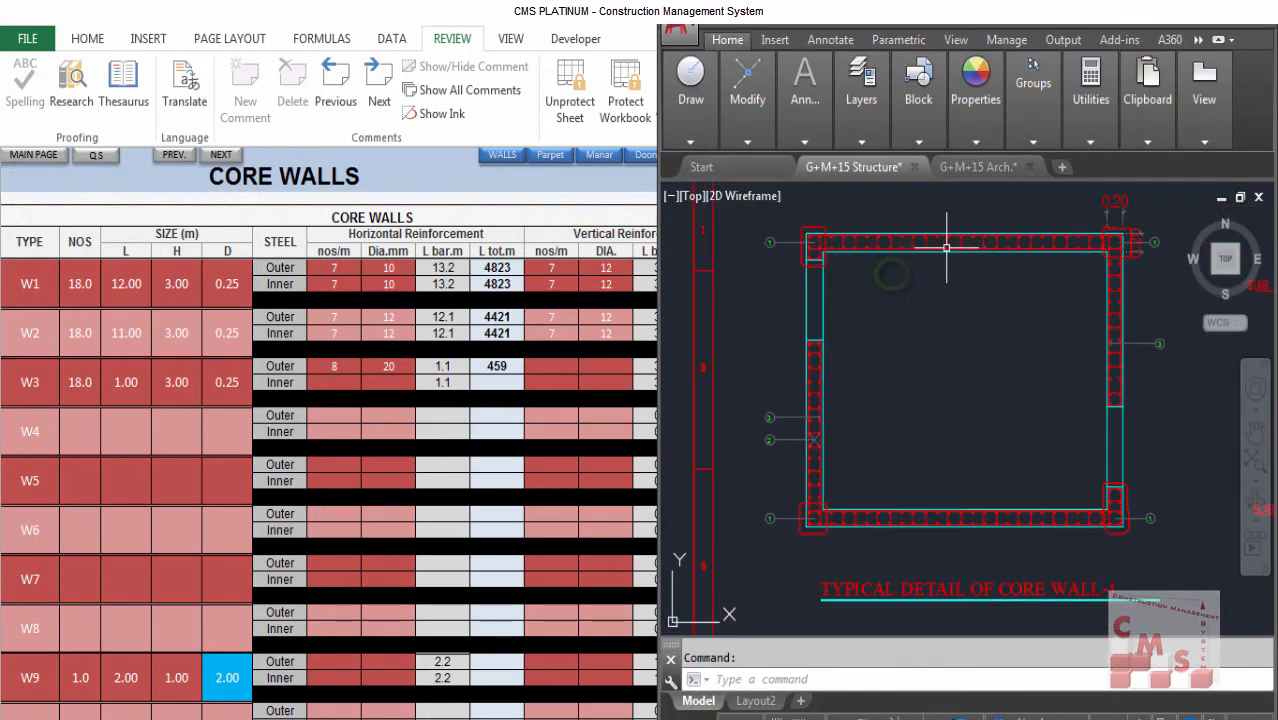
{"action": "scroll", "coordinate": [970, 269], "scroll_direction": "up", "scroll_amount": 4}
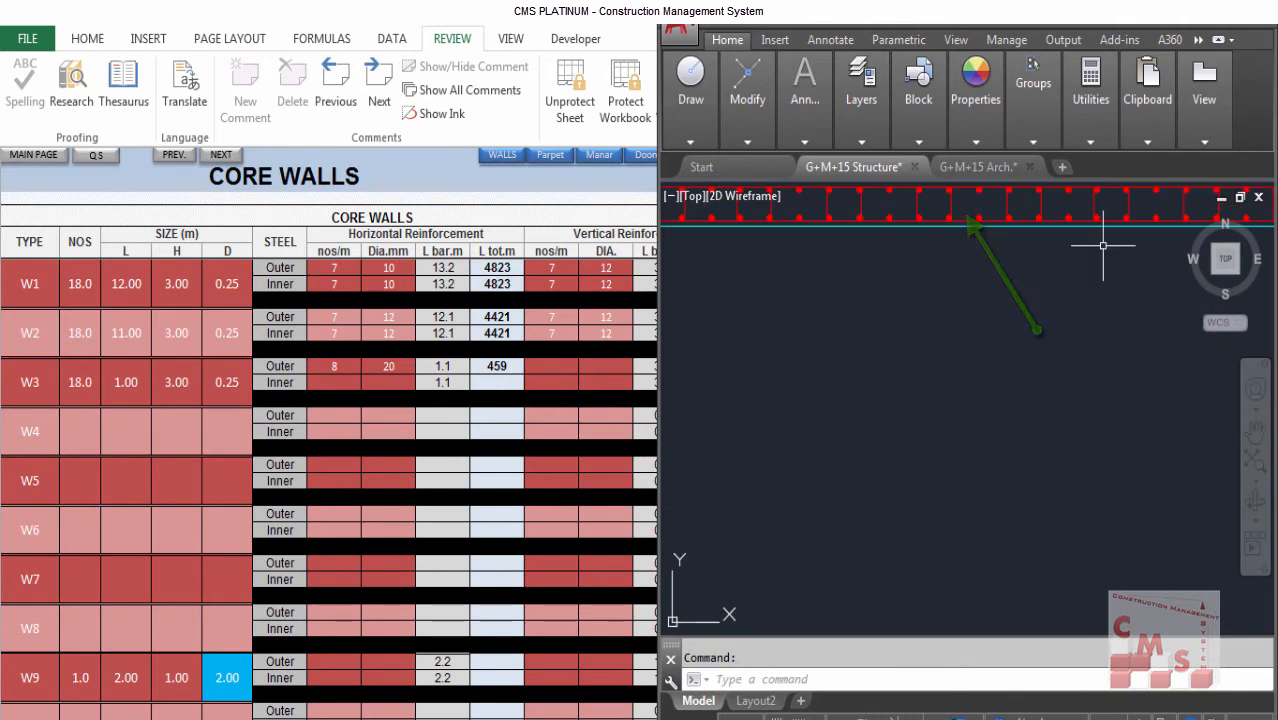
{"action": "scroll", "coordinate": [956, 219], "scroll_direction": "down", "scroll_amount": 2}
{"action": "scroll", "coordinate": [941, 208], "scroll_direction": "up", "scroll_amount": 2}
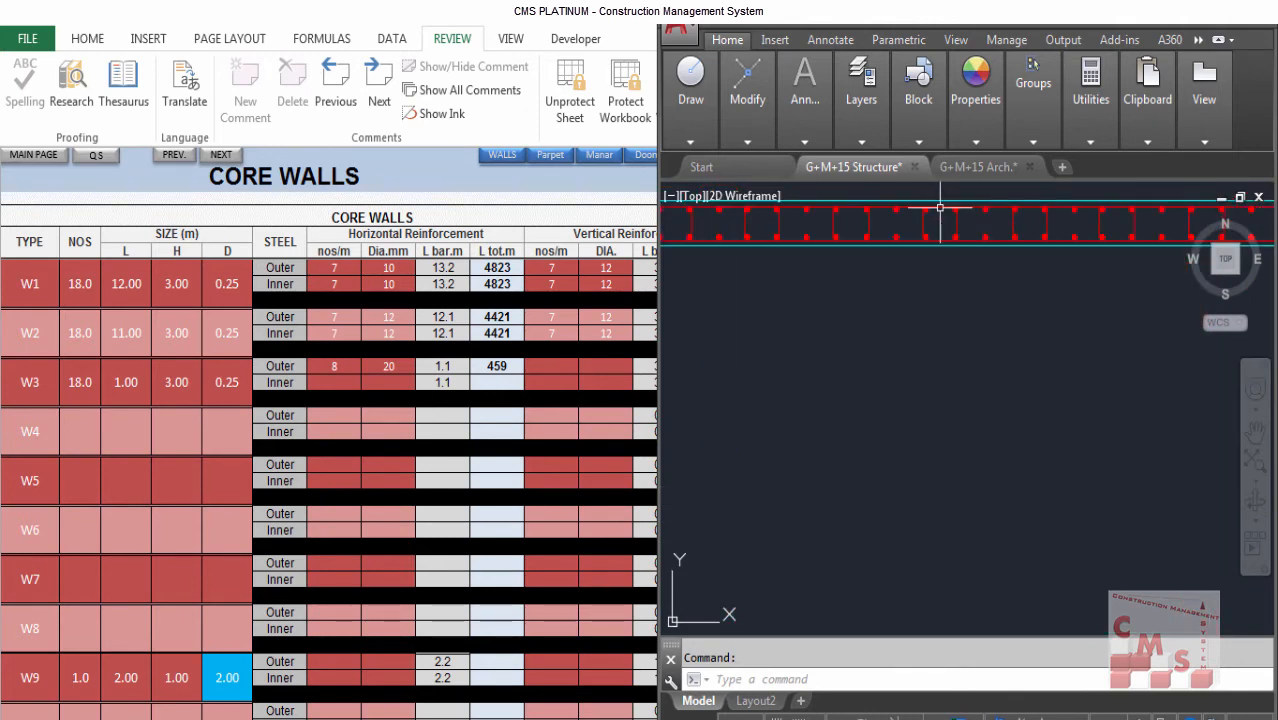
{"action": "scroll", "coordinate": [895, 300], "scroll_direction": "down", "scroll_amount": 2}
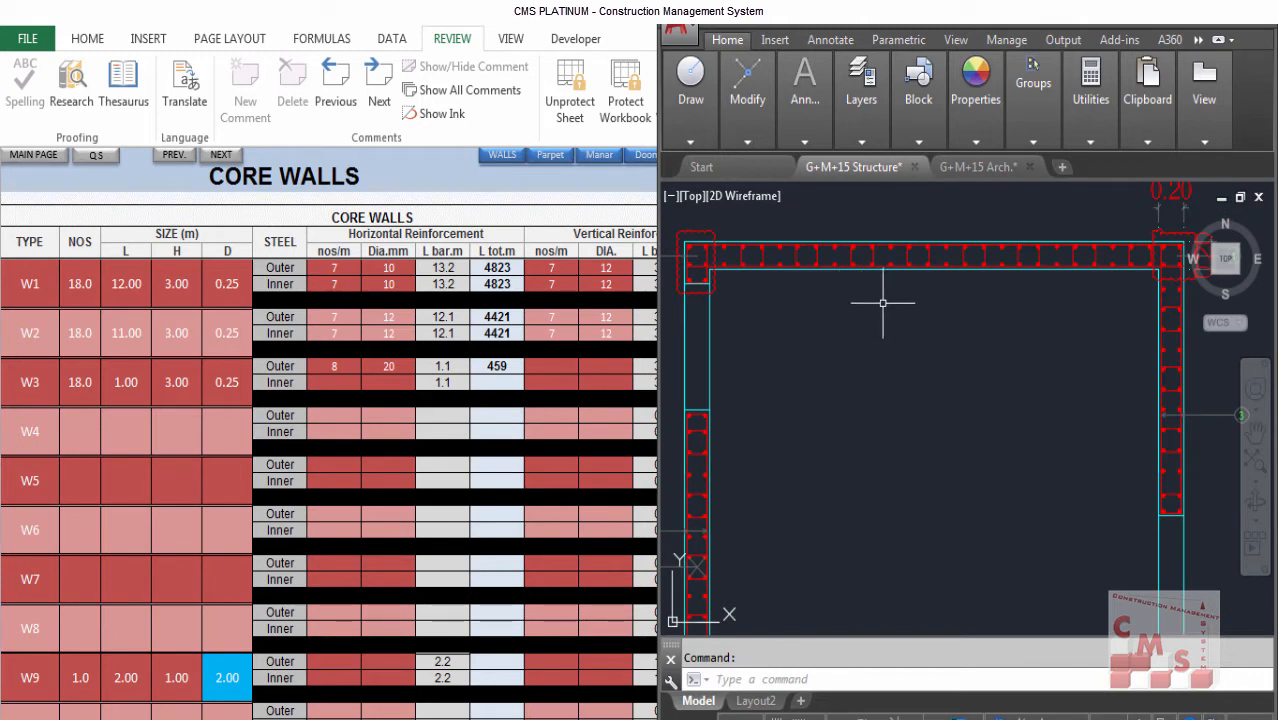
- Examine bar marks 1, 2 and 3 along the left side of core wall 1's detail
{"action": "scroll", "coordinate": [970, 374], "scroll_direction": "down", "scroll_amount": 2}
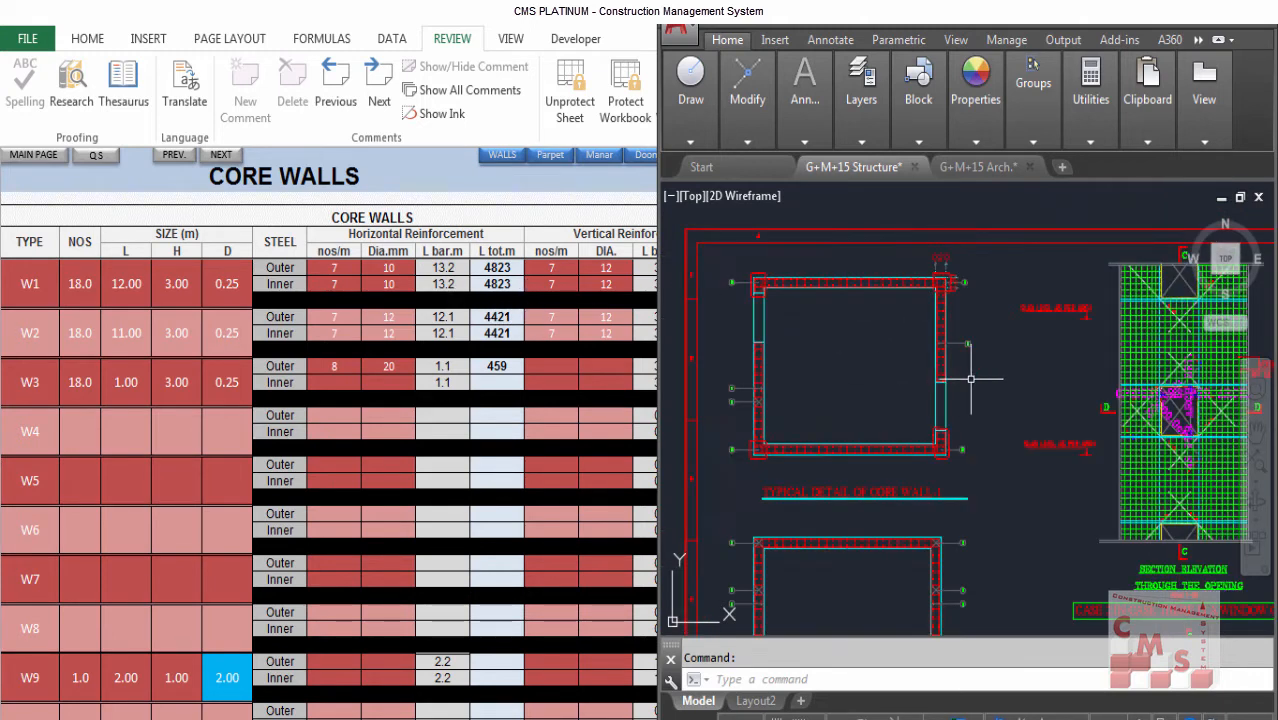
{"action": "scroll", "coordinate": [729, 316], "scroll_direction": "up", "scroll_amount": 3}
{"action": "scroll", "coordinate": [729, 316], "scroll_direction": "down", "scroll_amount": 2}
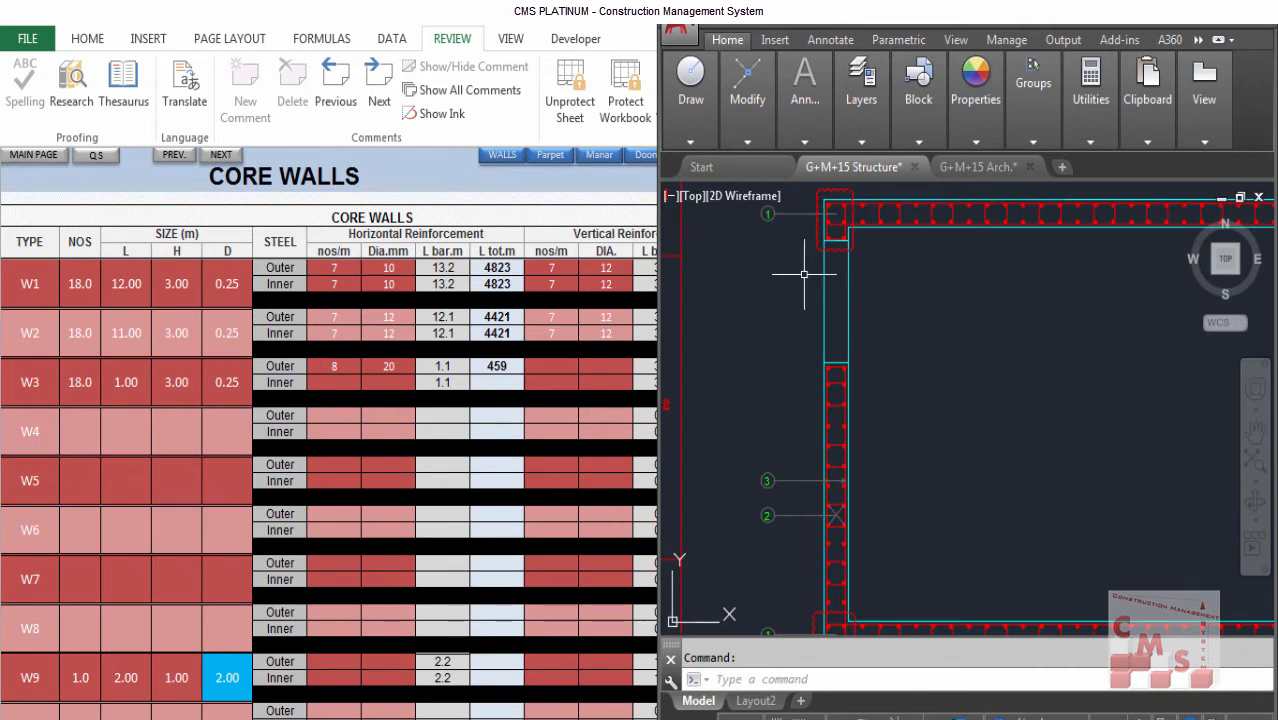
{"action": "scroll", "coordinate": [840, 374], "scroll_direction": "up", "scroll_amount": 2}
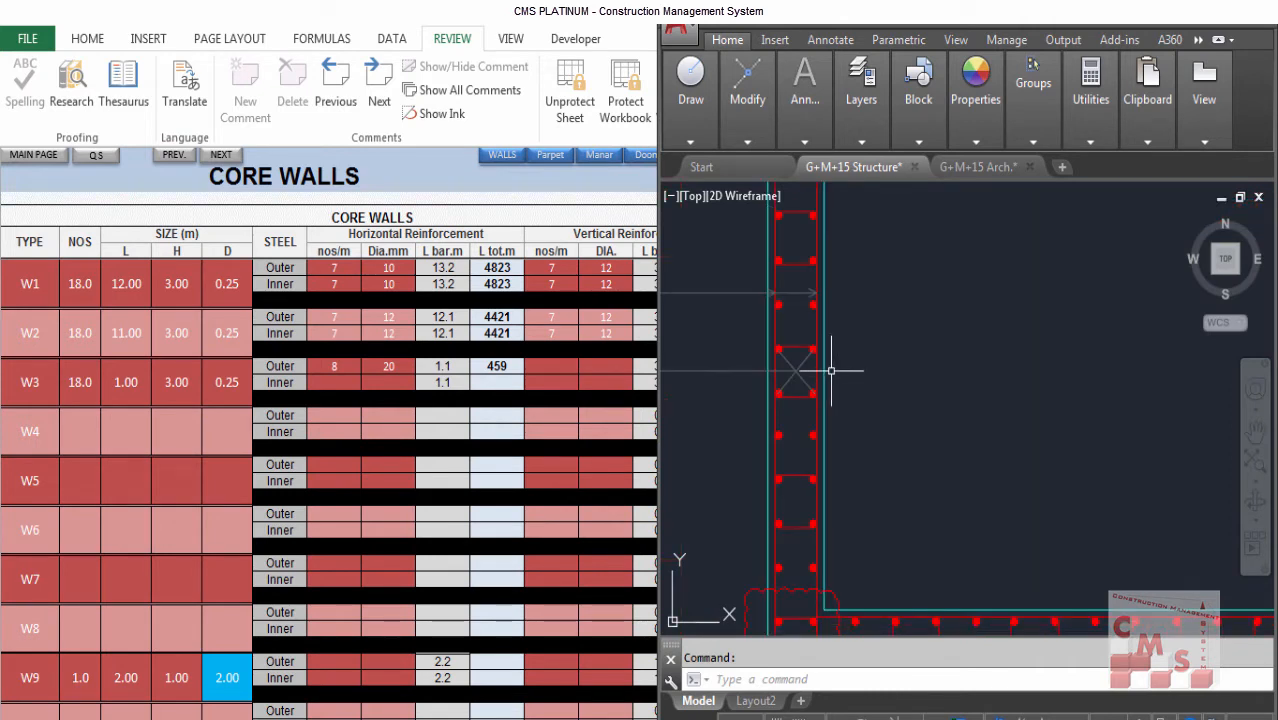
{"action": "scroll", "coordinate": [912, 341], "scroll_direction": "down", "scroll_amount": 2}
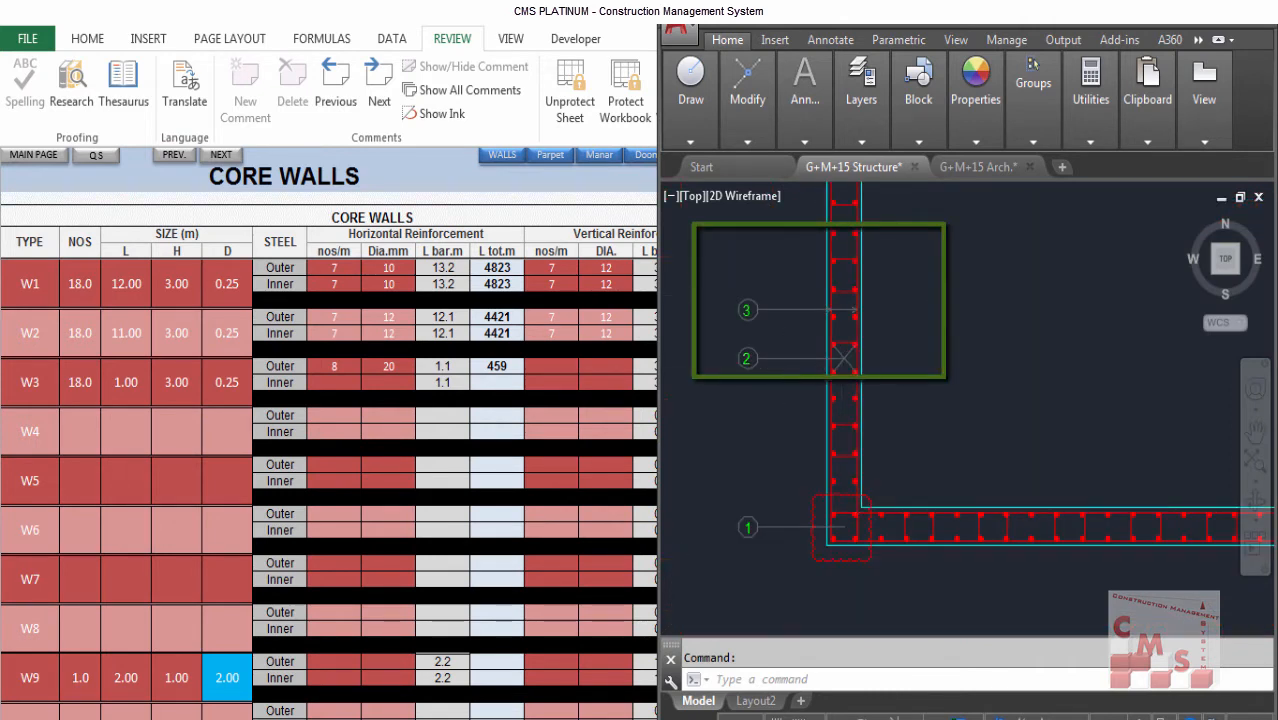
{"action": "scroll", "coordinate": [786, 375], "scroll_direction": "up", "scroll_amount": 2}
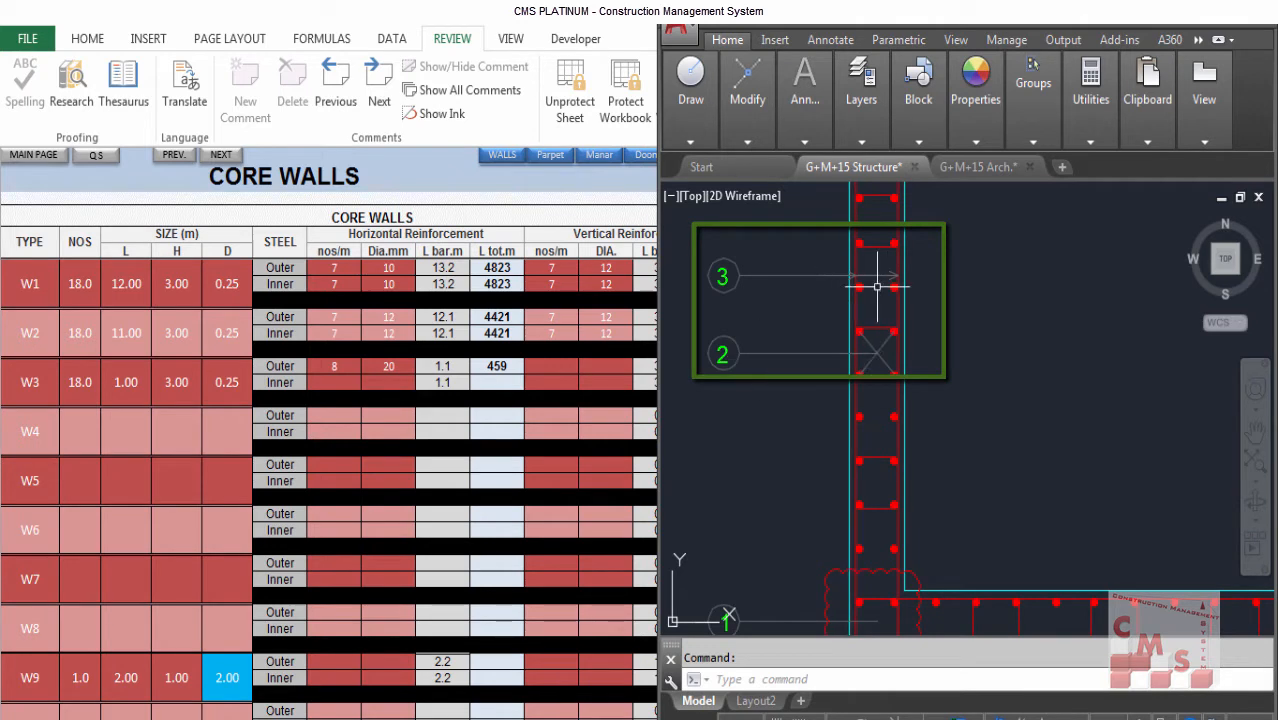
- Find the schedule of core wall reinforcement in the structure drawing and read its bar sizes and spacings by floor
{"action": "scroll", "coordinate": [680, 331], "scroll_direction": "down", "scroll_amount": 5}
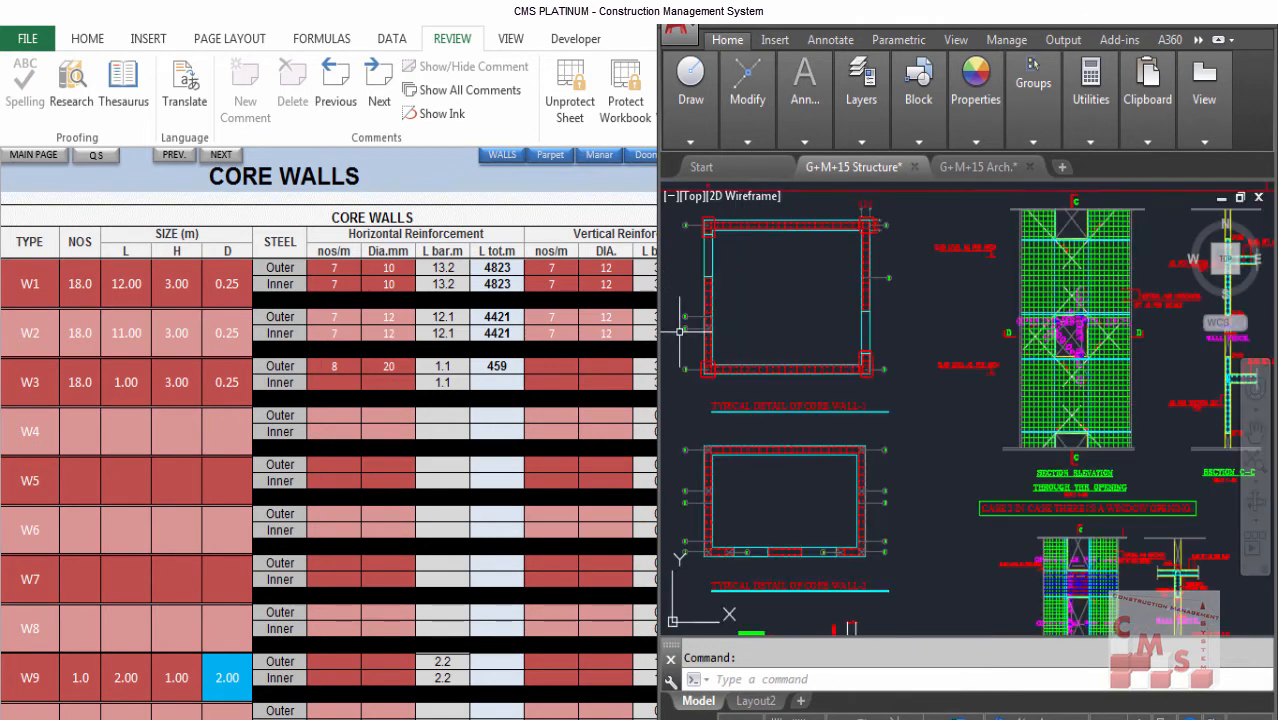
{"action": "scroll", "coordinate": [690, 331], "scroll_direction": "down", "scroll_amount": 2}
{"action": "scroll", "coordinate": [1020, 365], "scroll_direction": "up", "scroll_amount": 4}
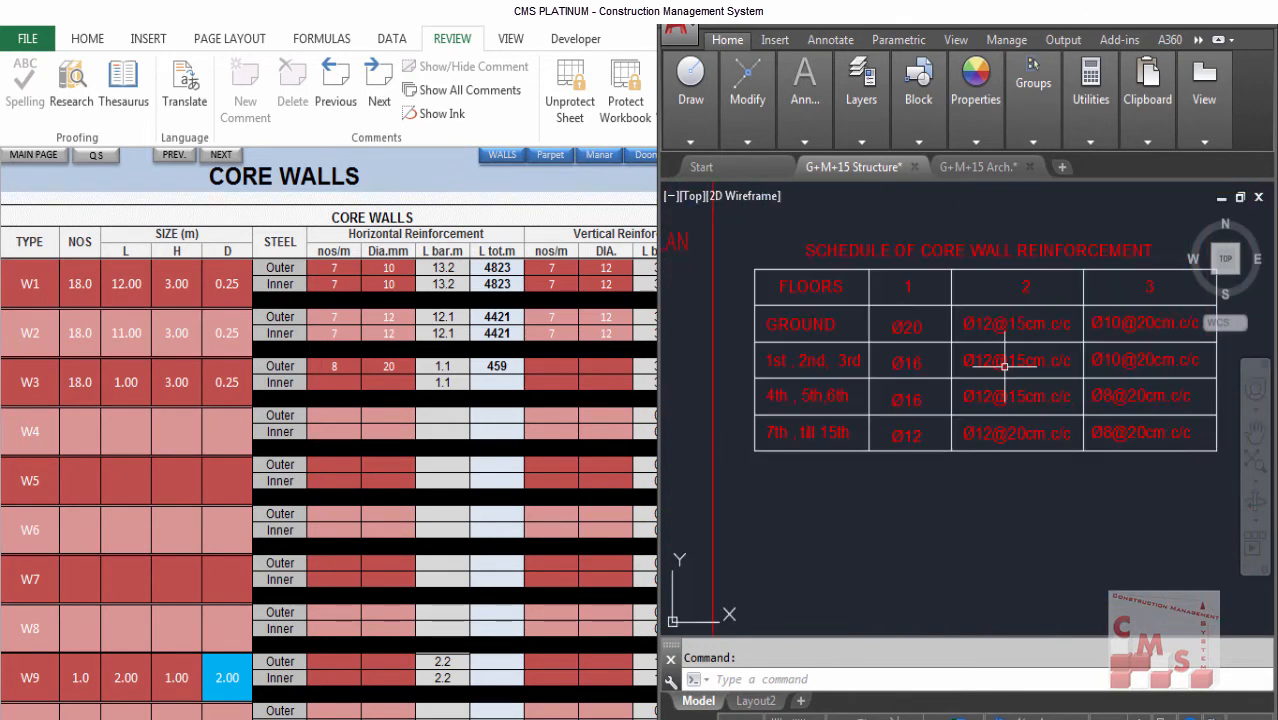
{"action": "scroll", "coordinate": [893, 366], "scroll_direction": "down", "scroll_amount": 2}
{"action": "scroll", "coordinate": [994, 357], "scroll_direction": "up", "scroll_amount": 2}
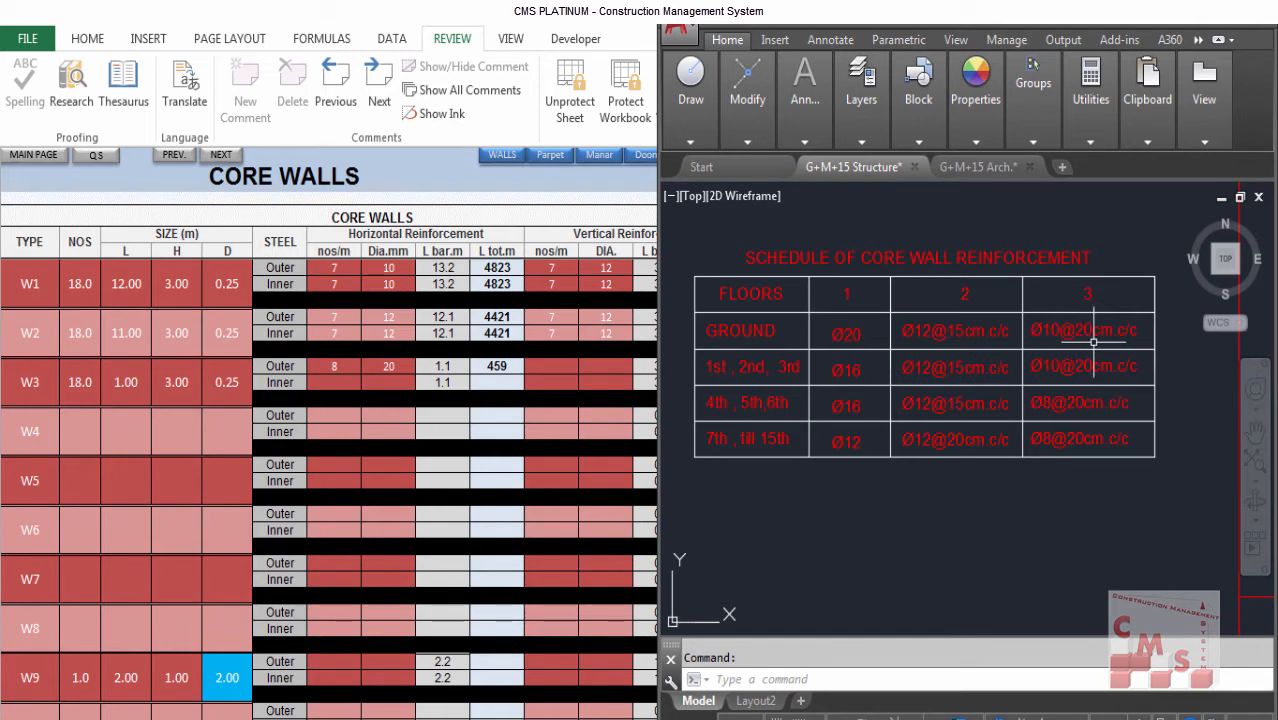
{"action": "left_click_drag", "start_coordinate": [757, 387], "coordinate": [760, 565]}
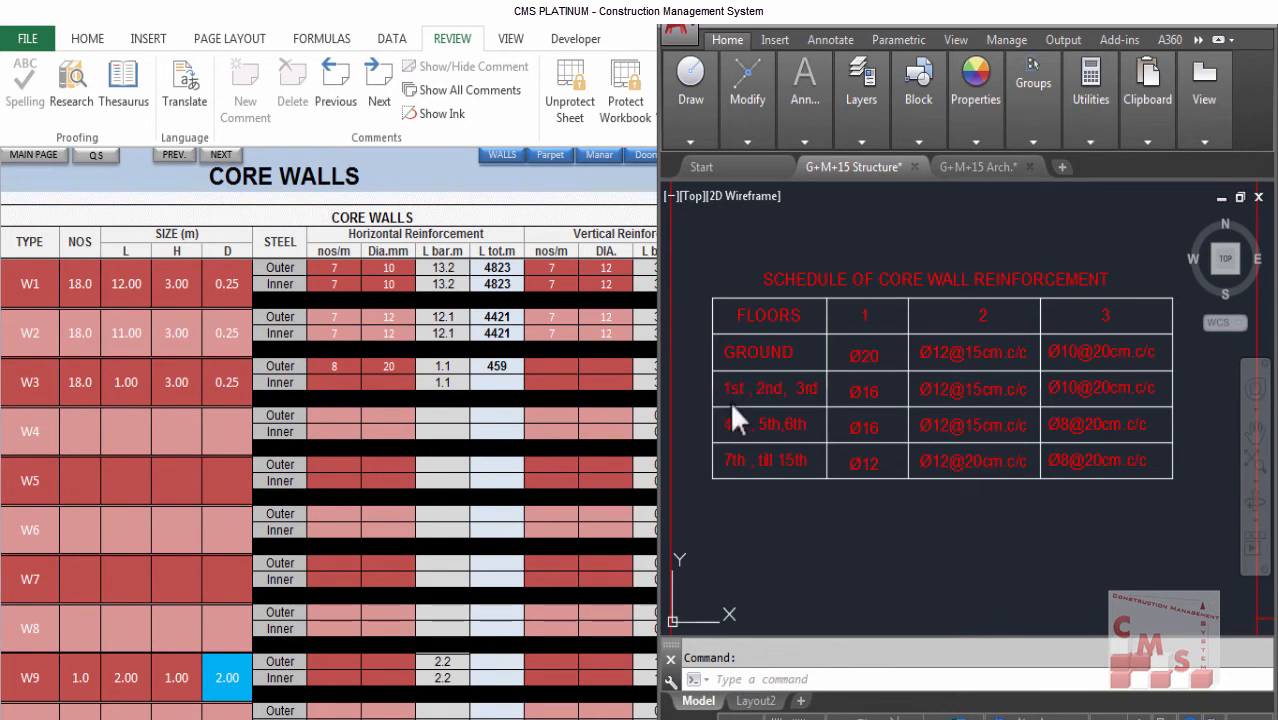
{"action": "key", "text": "alt+Tab"}
{"action": "key", "text": "alt+Tab"}
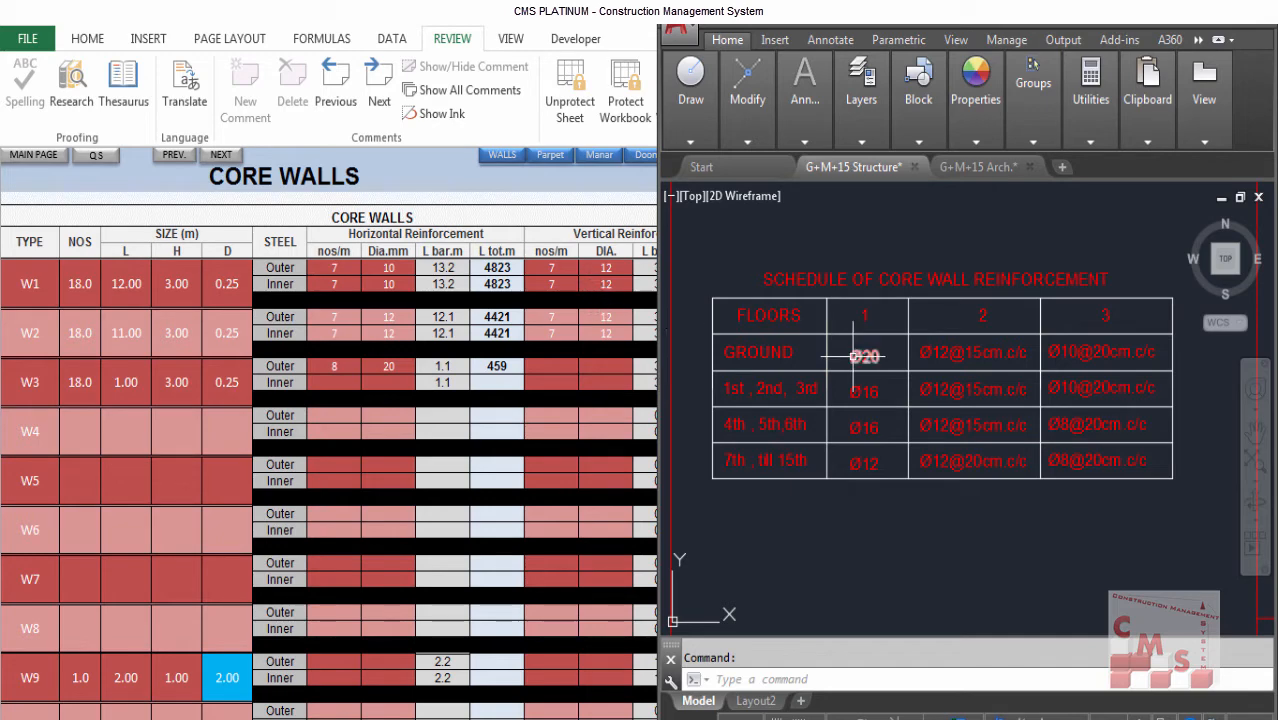
- Compare bar marks 2 and 3 in core wall 1's detail with the ground-floor row of the core wall reinforcement schedule
{"action": "scroll", "coordinate": [1110, 422], "scroll_direction": "down", "scroll_amount": 4}
{"action": "scroll", "coordinate": [1123, 382], "scroll_direction": "down", "scroll_amount": 4}
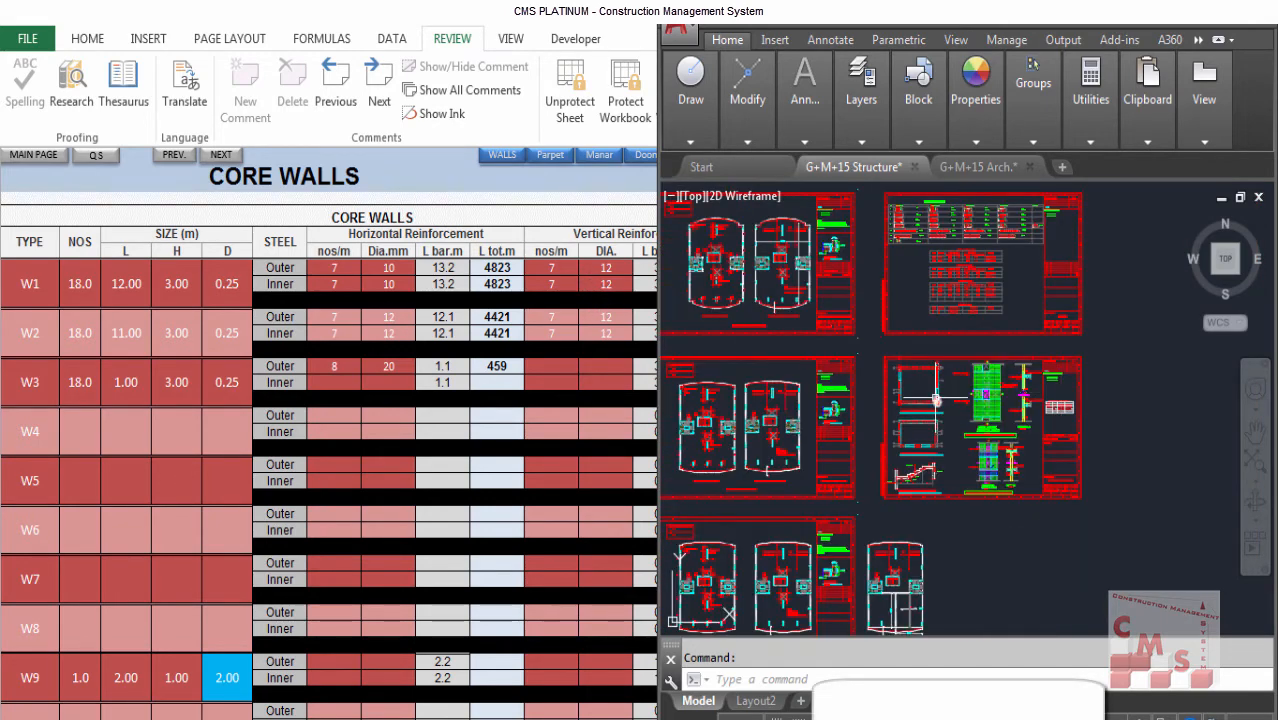
{"action": "scroll", "coordinate": [894, 388], "scroll_direction": "up", "scroll_amount": 7}
{"action": "scroll", "coordinate": [860, 385], "scroll_direction": "up", "scroll_amount": 5}
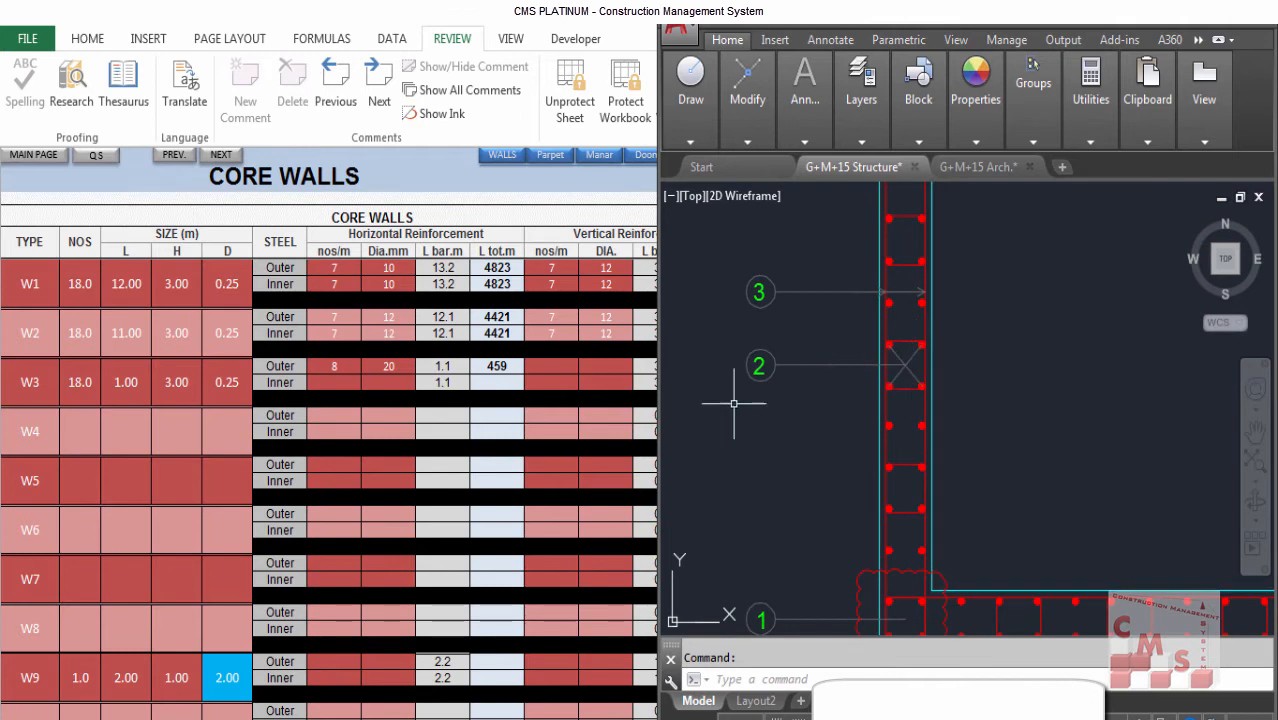
{"action": "scroll", "coordinate": [730, 395], "scroll_direction": "down", "scroll_amount": 3}
{"action": "scroll", "coordinate": [719, 385], "scroll_direction": "down", "scroll_amount": 4}
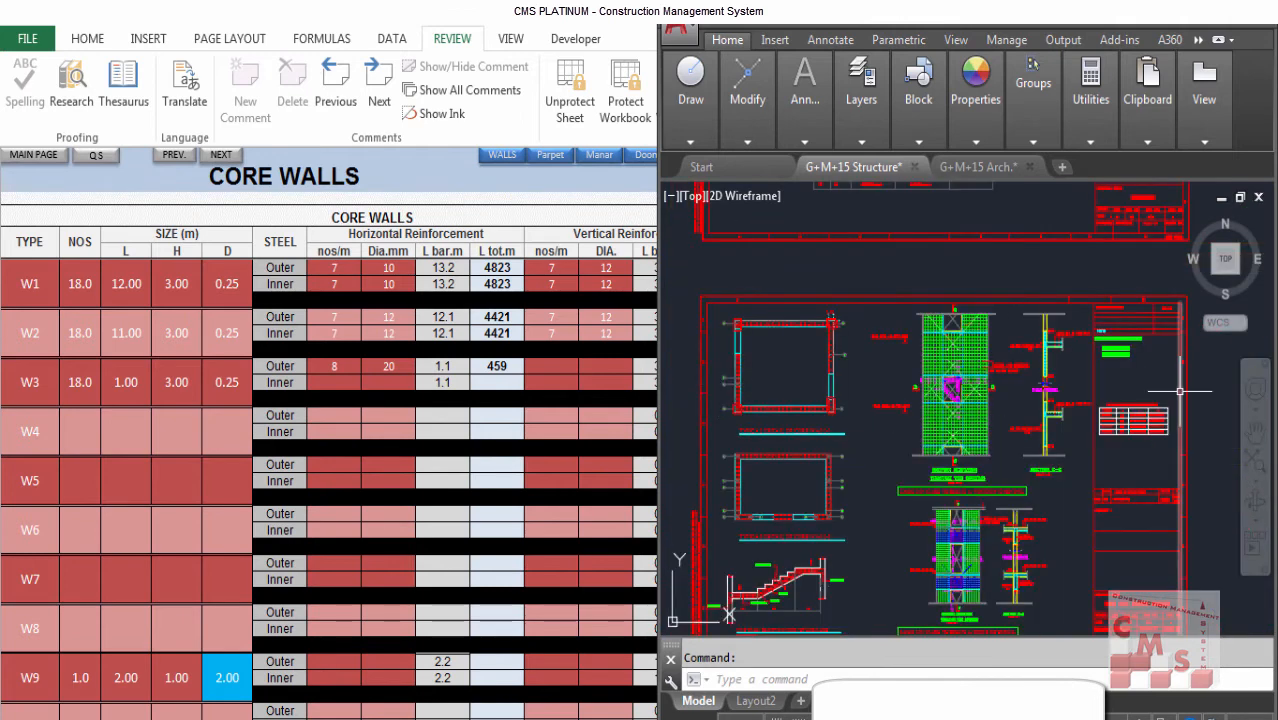
{"action": "scroll", "coordinate": [1174, 415], "scroll_direction": "up", "scroll_amount": 6}
{"action": "scroll", "coordinate": [1174, 375], "scroll_direction": "up", "scroll_amount": 3}
{"action": "scroll", "coordinate": [1013, 342], "scroll_direction": "up", "scroll_amount": 2}
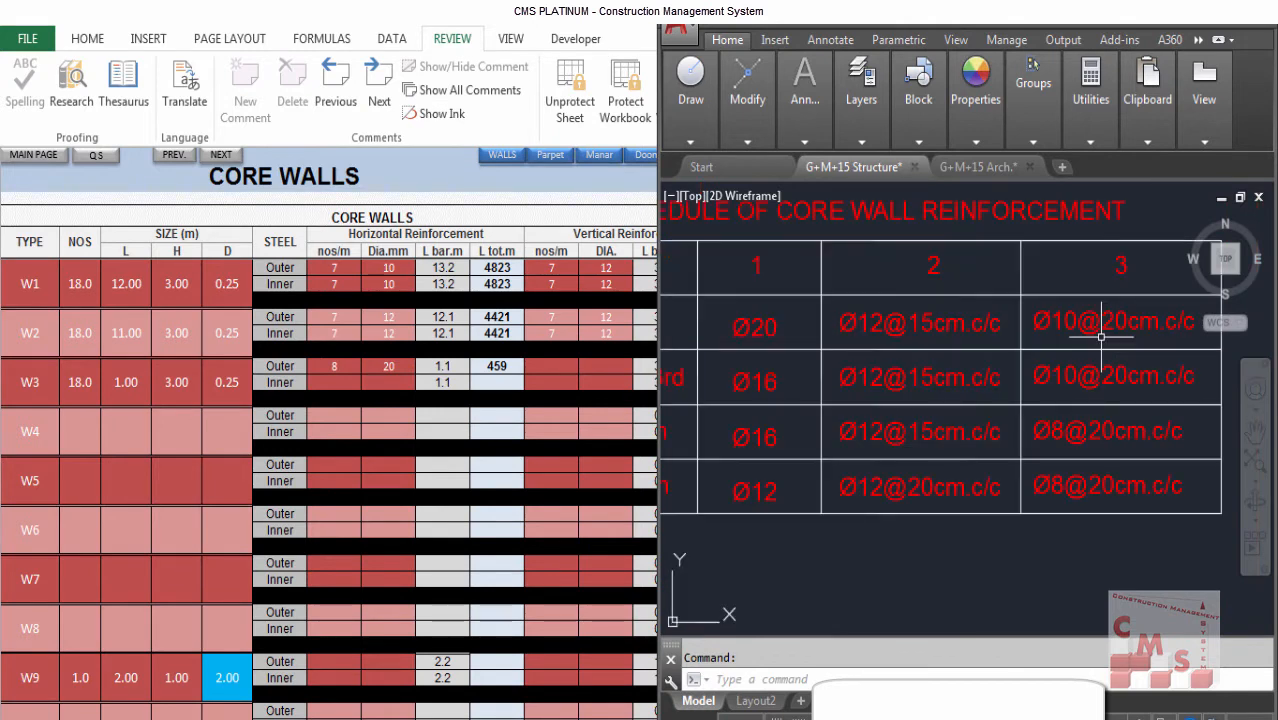
{"action": "scroll", "coordinate": [973, 339], "scroll_direction": "down", "scroll_amount": 2}
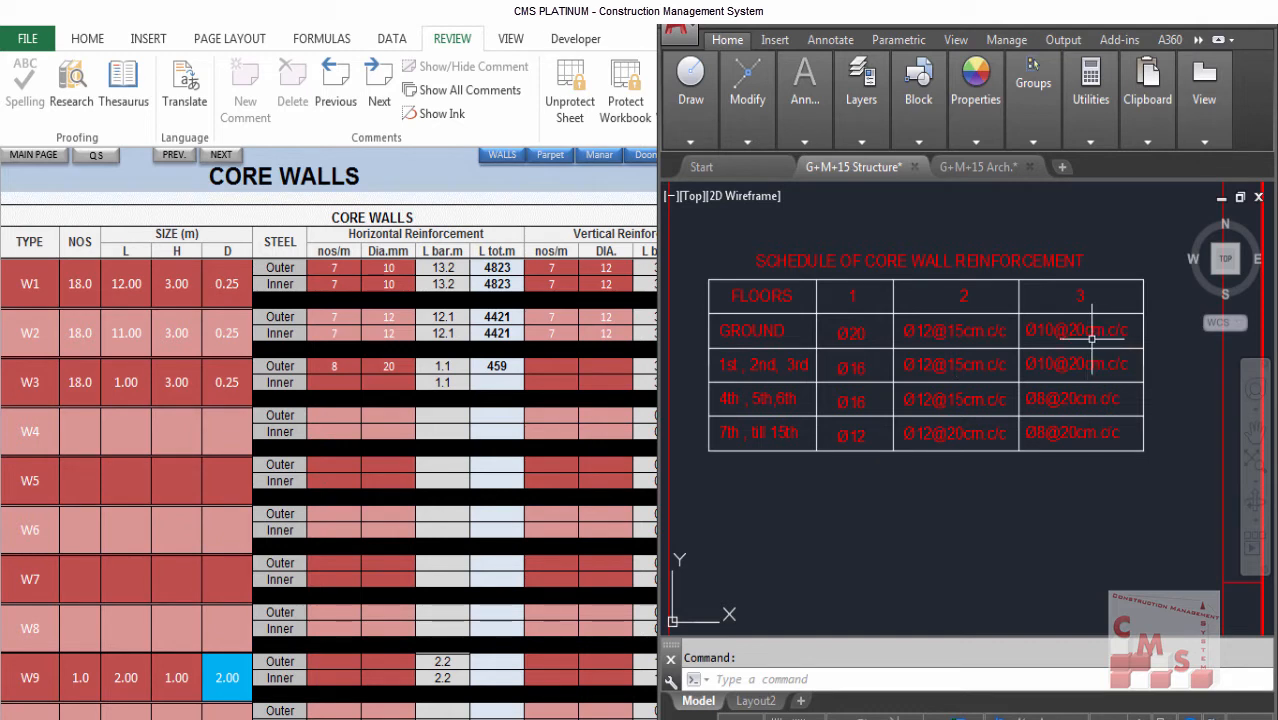
- Switch to the CMS Platinum core walls table and set W1's outer and inner horizontal reinforcement to 5 bars per metre
{"action": "left_click", "coordinate": [325, 265]}
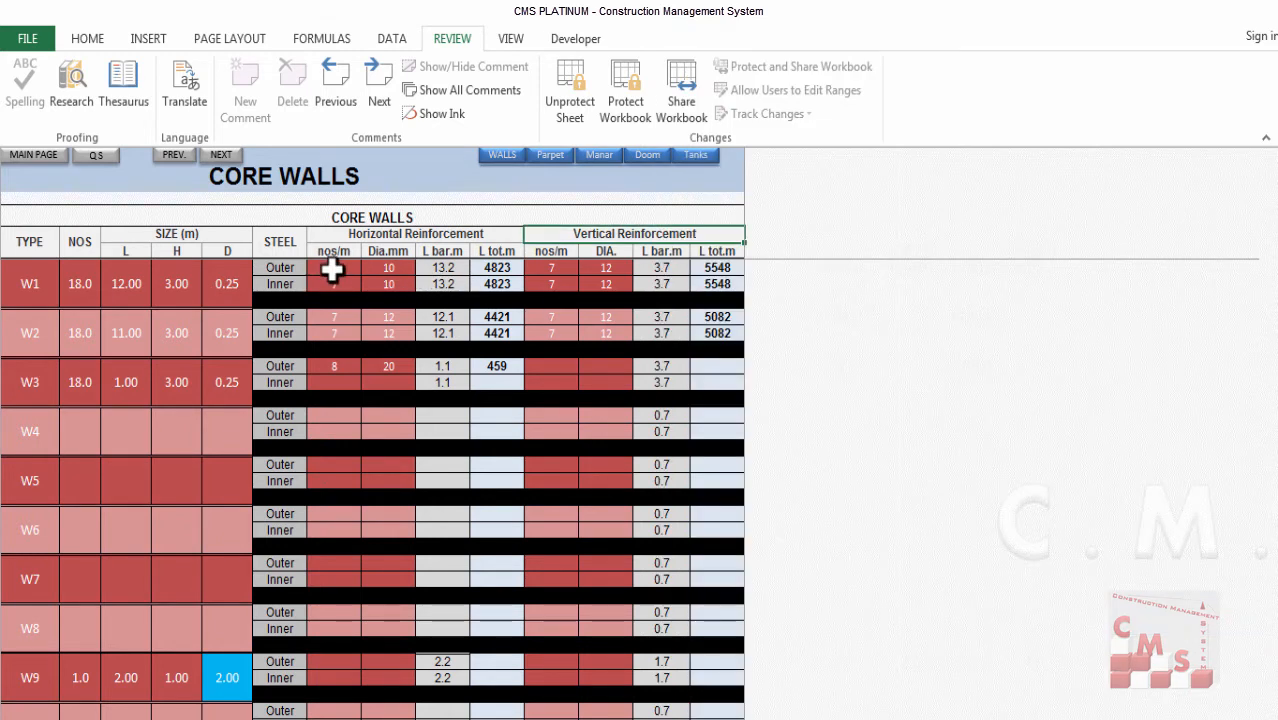
{"action": "left_click", "coordinate": [333, 268]}
{"action": "type", "text": "5"}
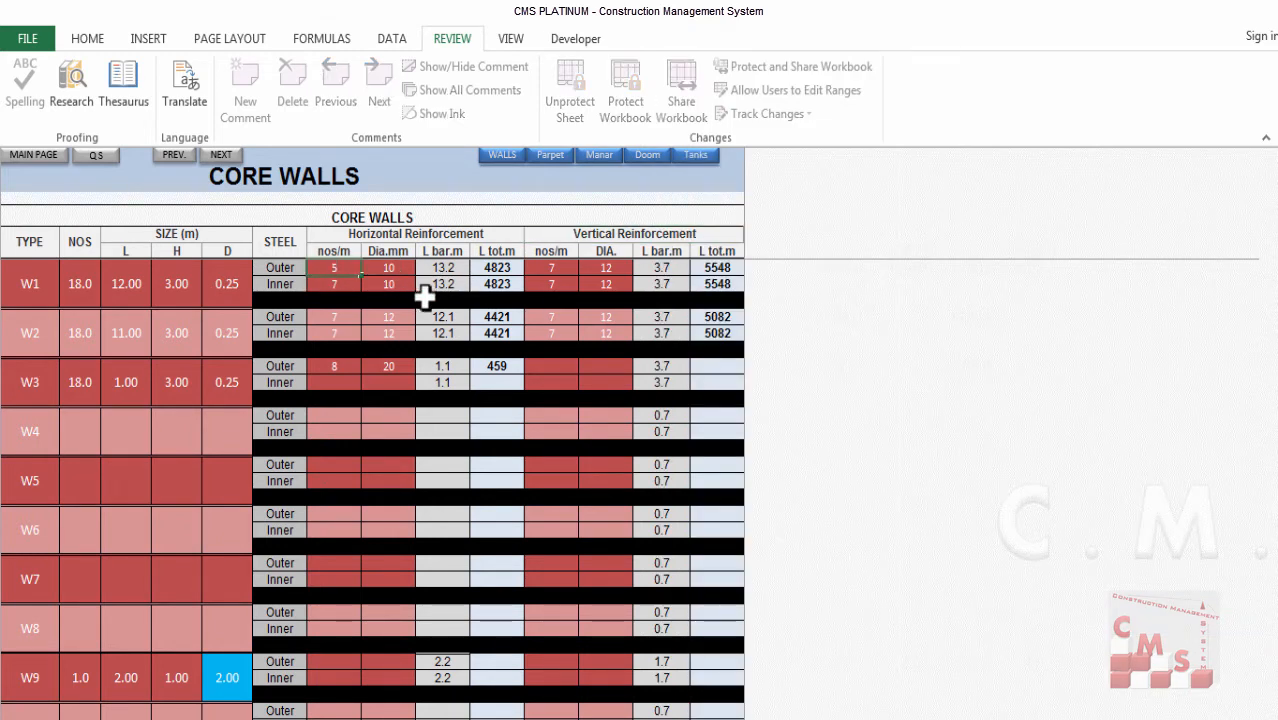
{"action": "key", "text": "Return"}
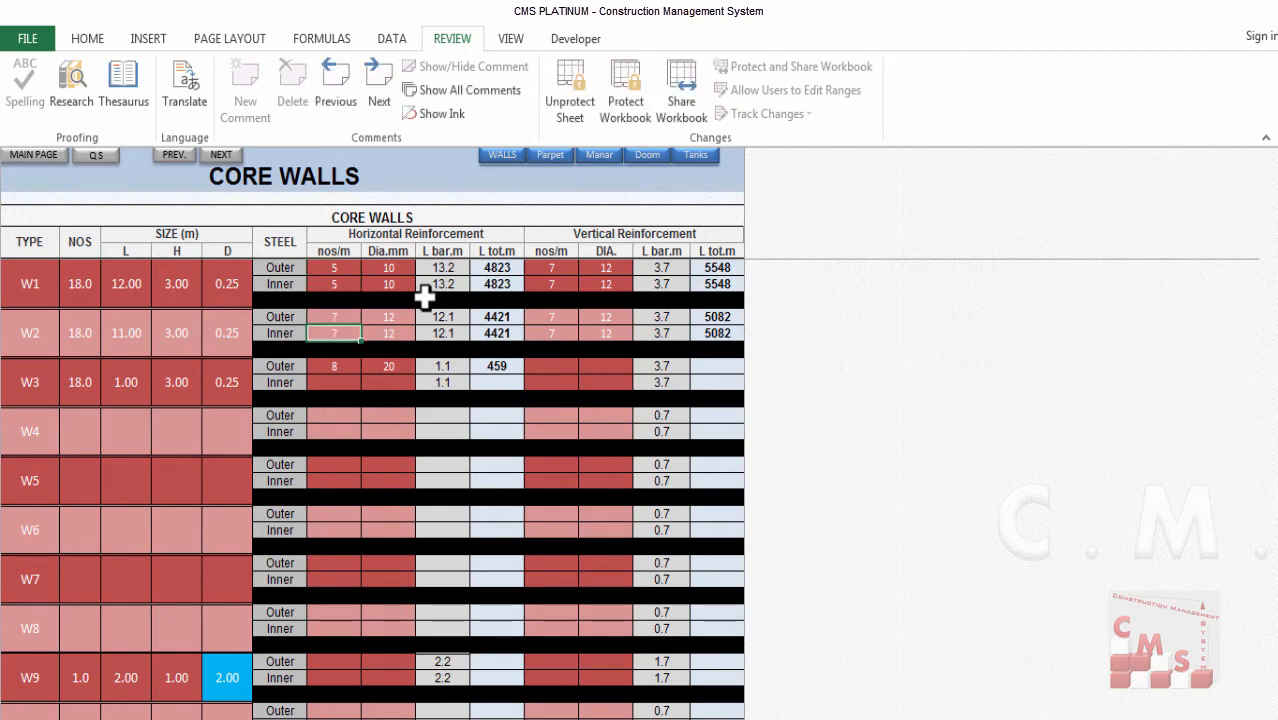
- Rename wall type W1 as G-W1 and set its number of walls to 1
{"action": "left_click", "coordinate": [83, 283]}
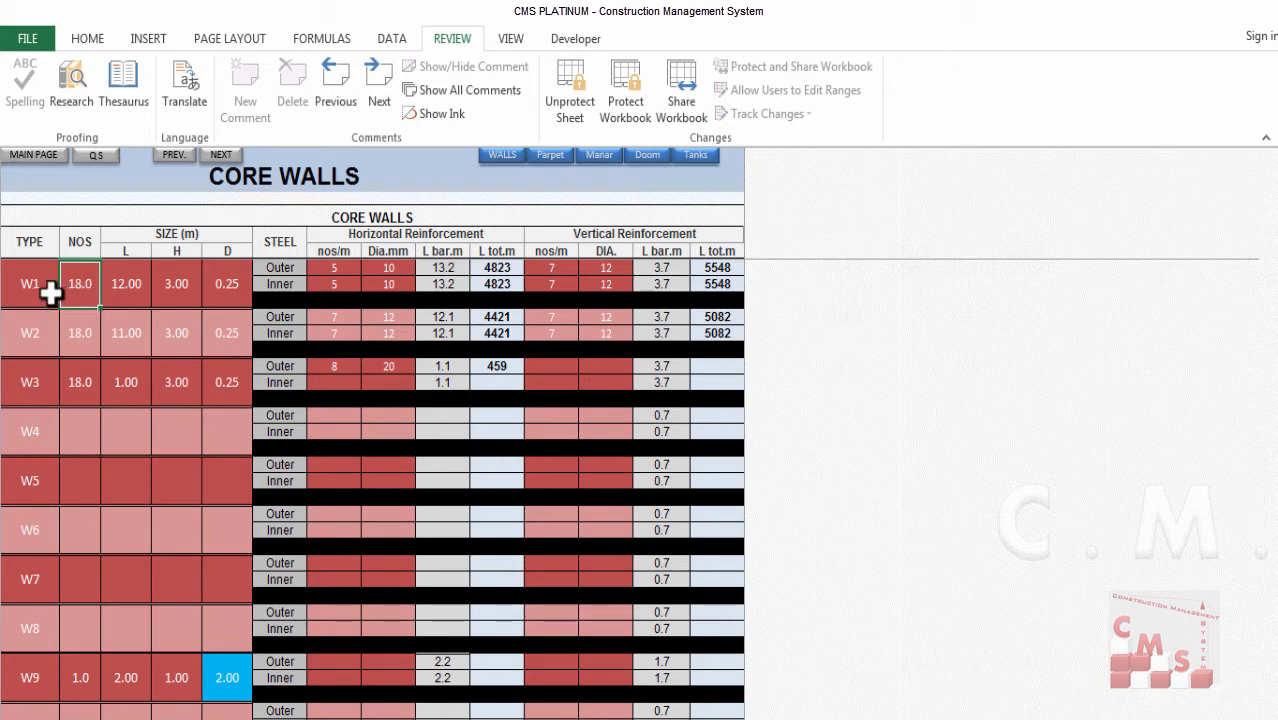
{"action": "left_click", "coordinate": [50, 291]}
{"action": "type", "text": "G-"}
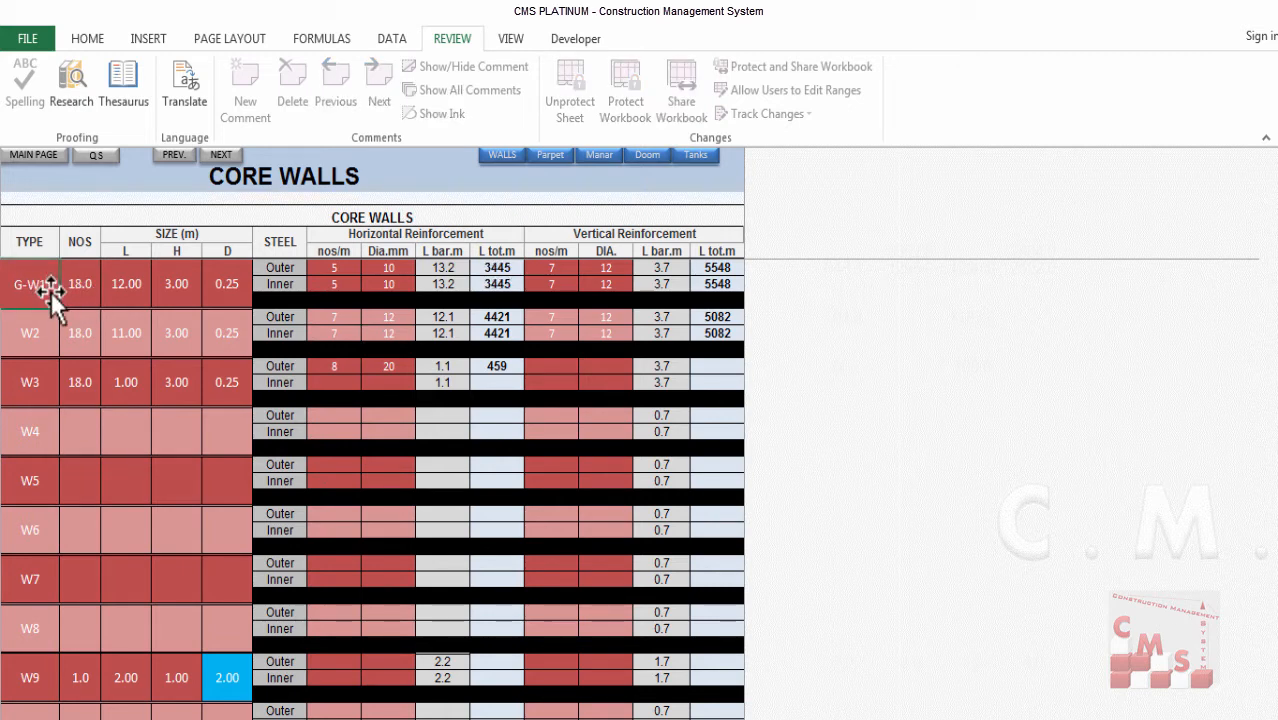
{"action": "key", "text": "Return"}
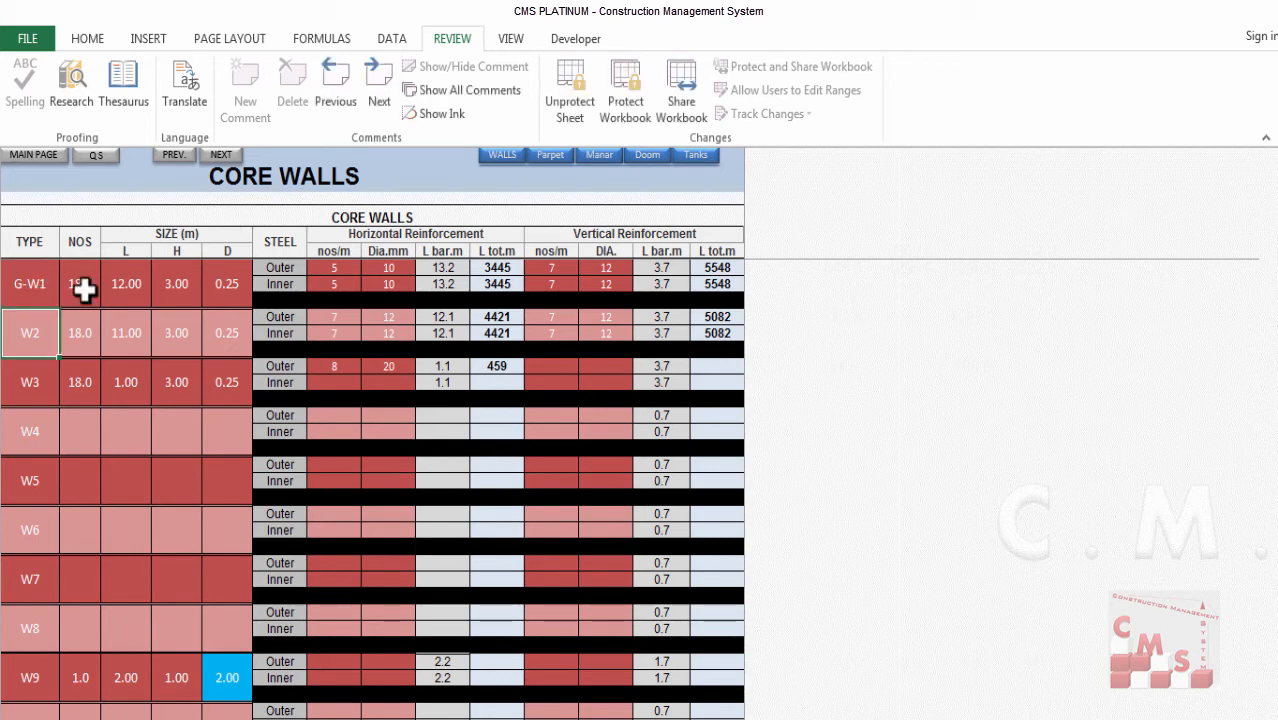
{"action": "left_click", "coordinate": [91, 290]}
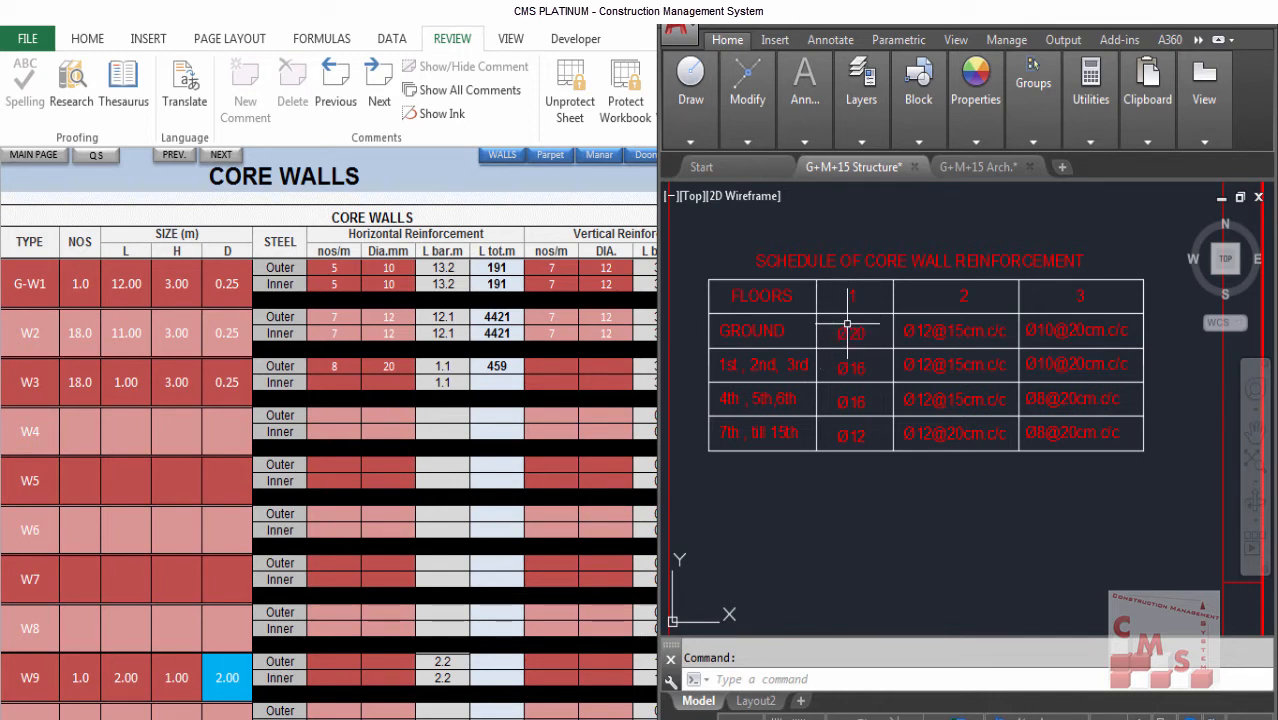
- Switch to the G+M+15 Structure drawing and examine the clouded bar mark 1 zones at the four corners of core wall 1
{"action": "scroll", "coordinate": [1000, 415], "scroll_direction": "down", "scroll_amount": 5}
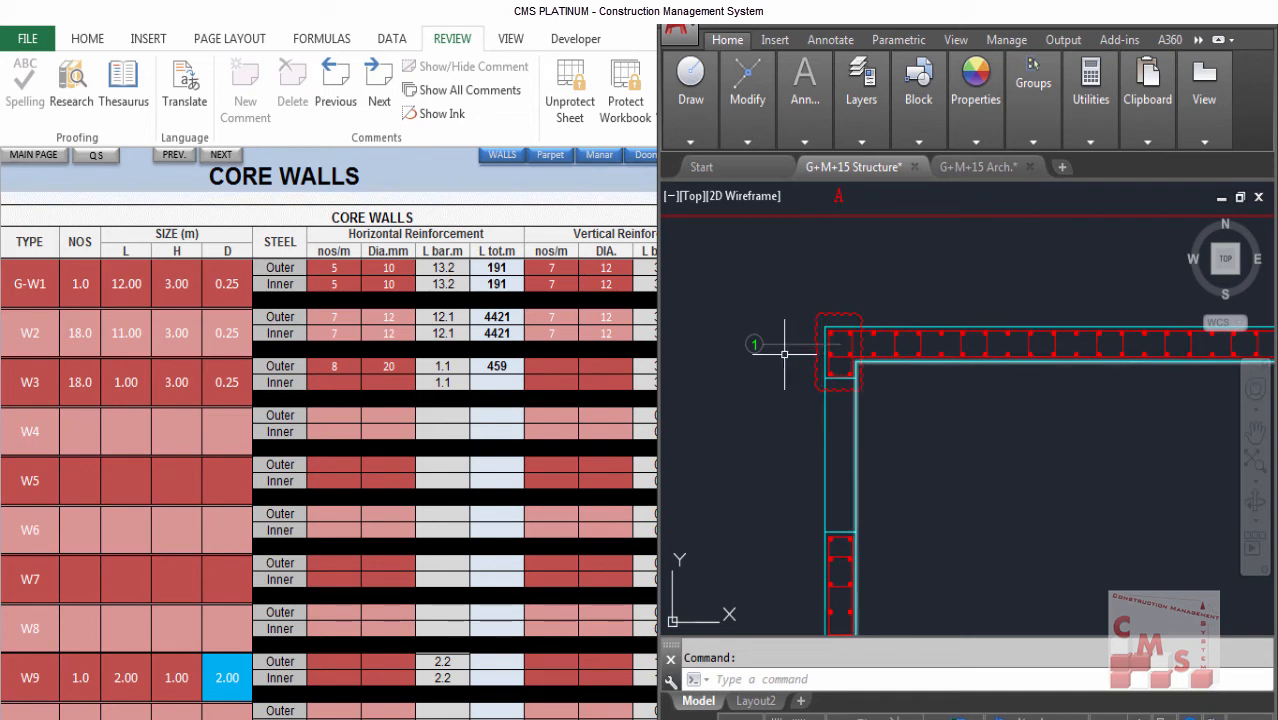
{"action": "scroll", "coordinate": [753, 355], "scroll_direction": "down", "scroll_amount": 2}
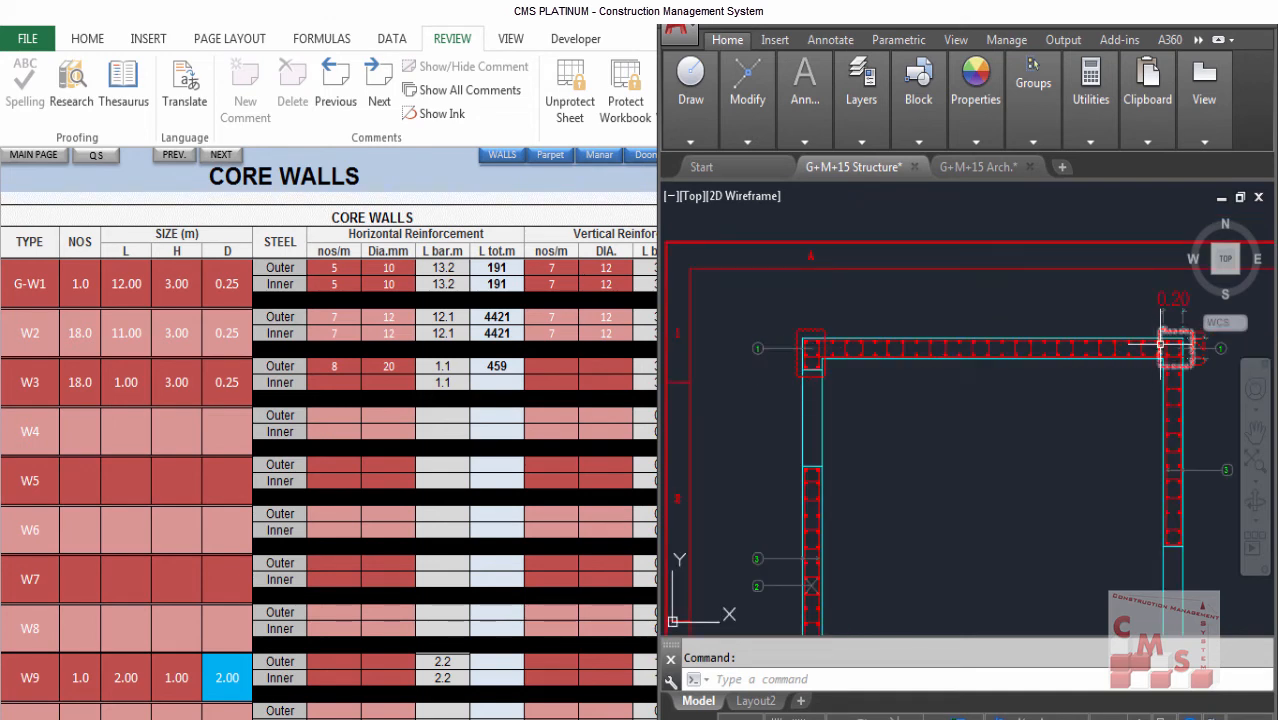
{"action": "scroll", "coordinate": [1034, 352], "scroll_direction": "down", "scroll_amount": 2}
{"action": "scroll", "coordinate": [1114, 567], "scroll_direction": "up", "scroll_amount": 6}
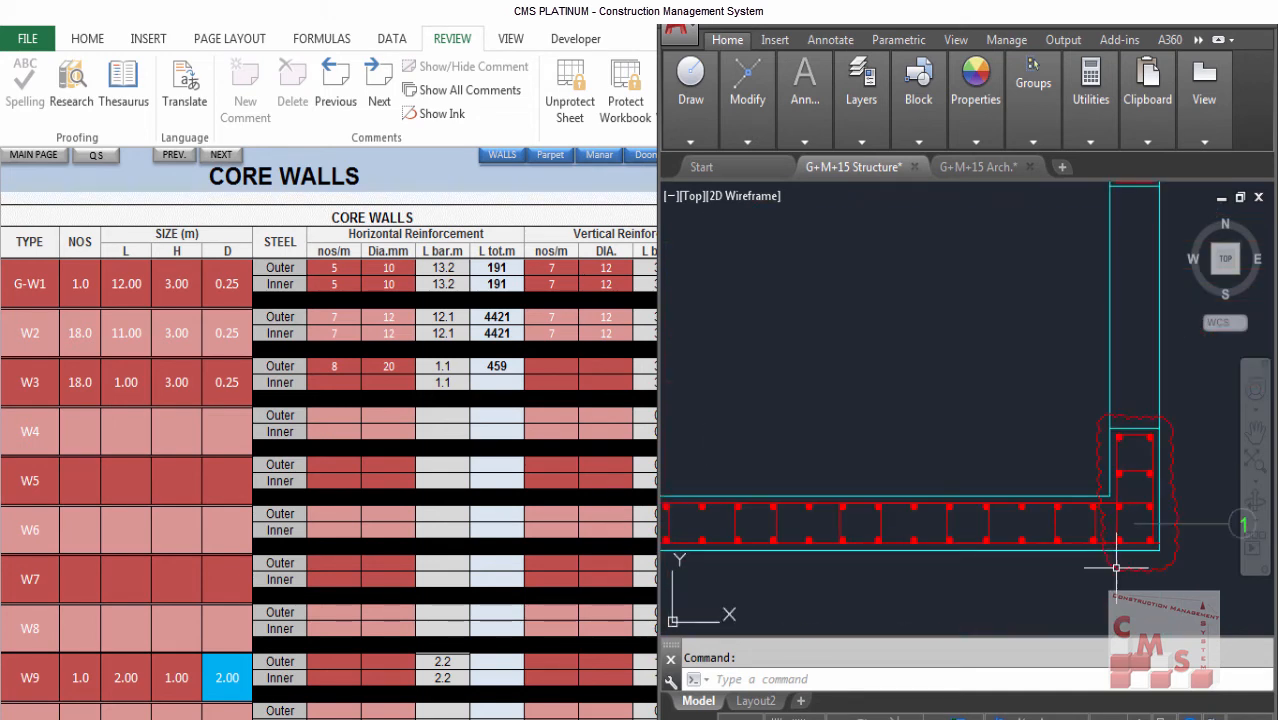
{"action": "scroll", "coordinate": [1138, 538], "scroll_direction": "down", "scroll_amount": 4}
{"action": "scroll", "coordinate": [855, 528], "scroll_direction": "up", "scroll_amount": 3}
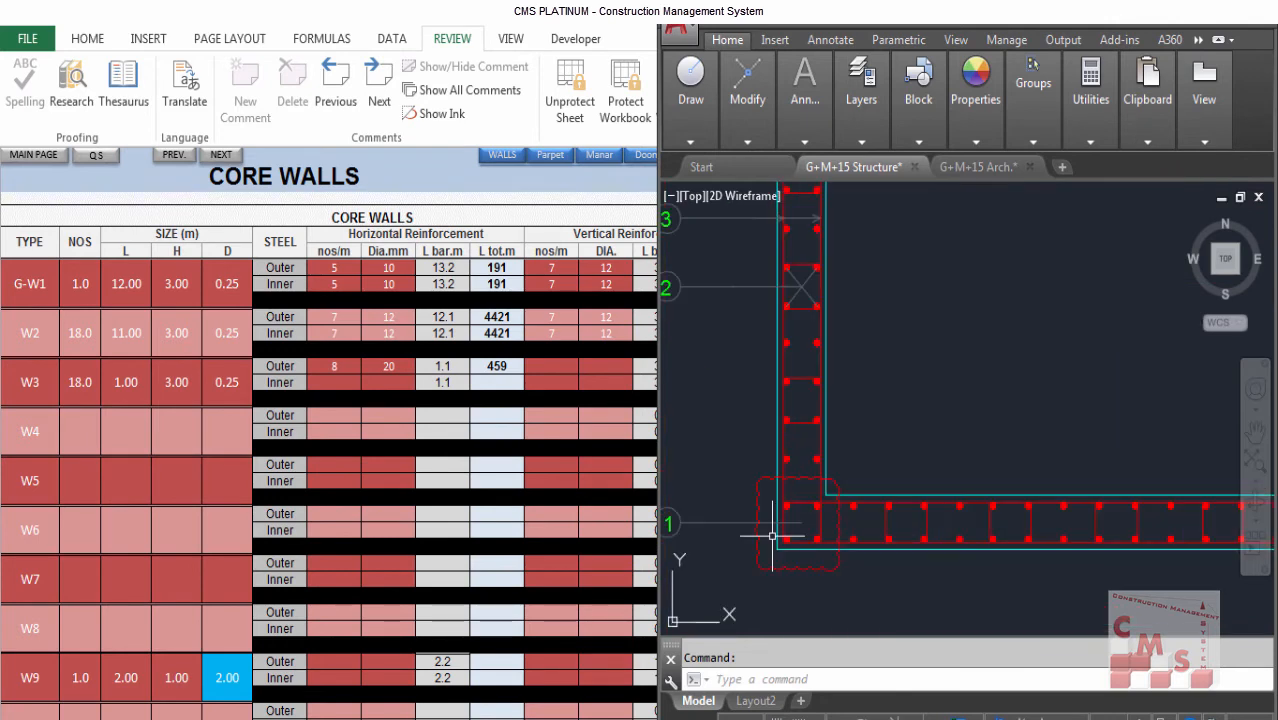
{"action": "scroll", "coordinate": [890, 484], "scroll_direction": "up", "scroll_amount": 2}
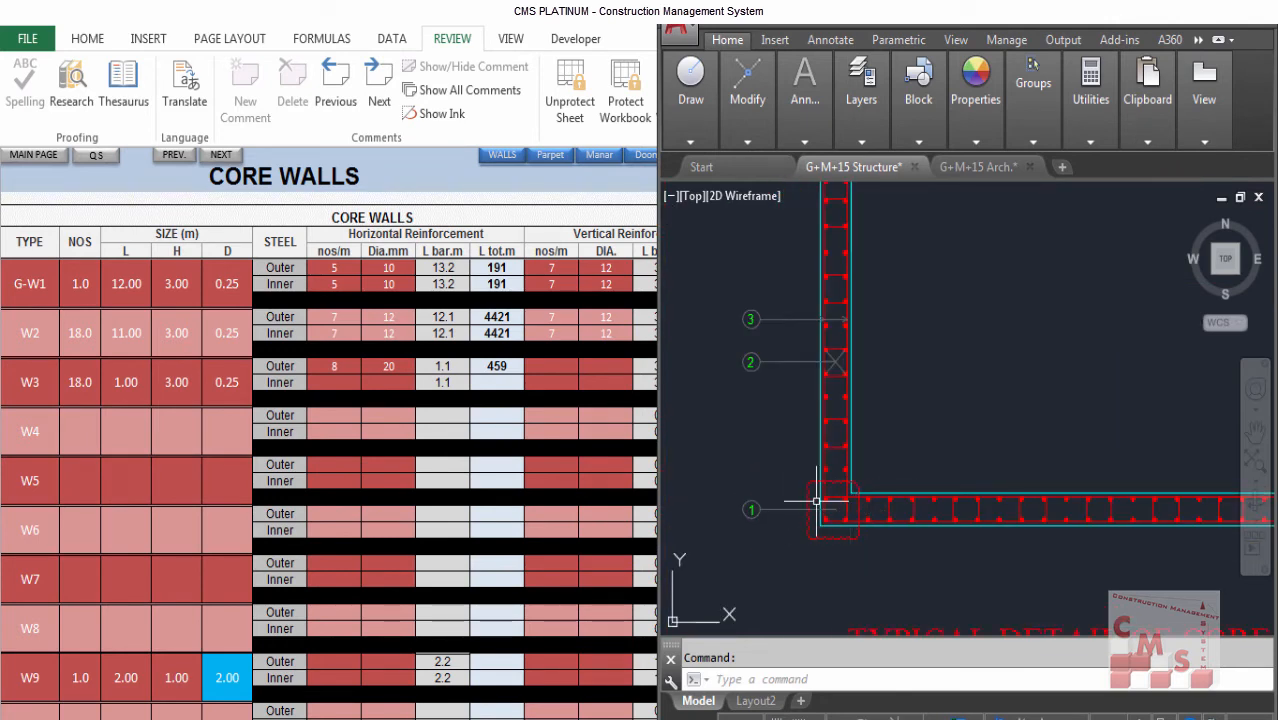
{"action": "scroll", "coordinate": [871, 458], "scroll_direction": "down", "scroll_amount": 2}
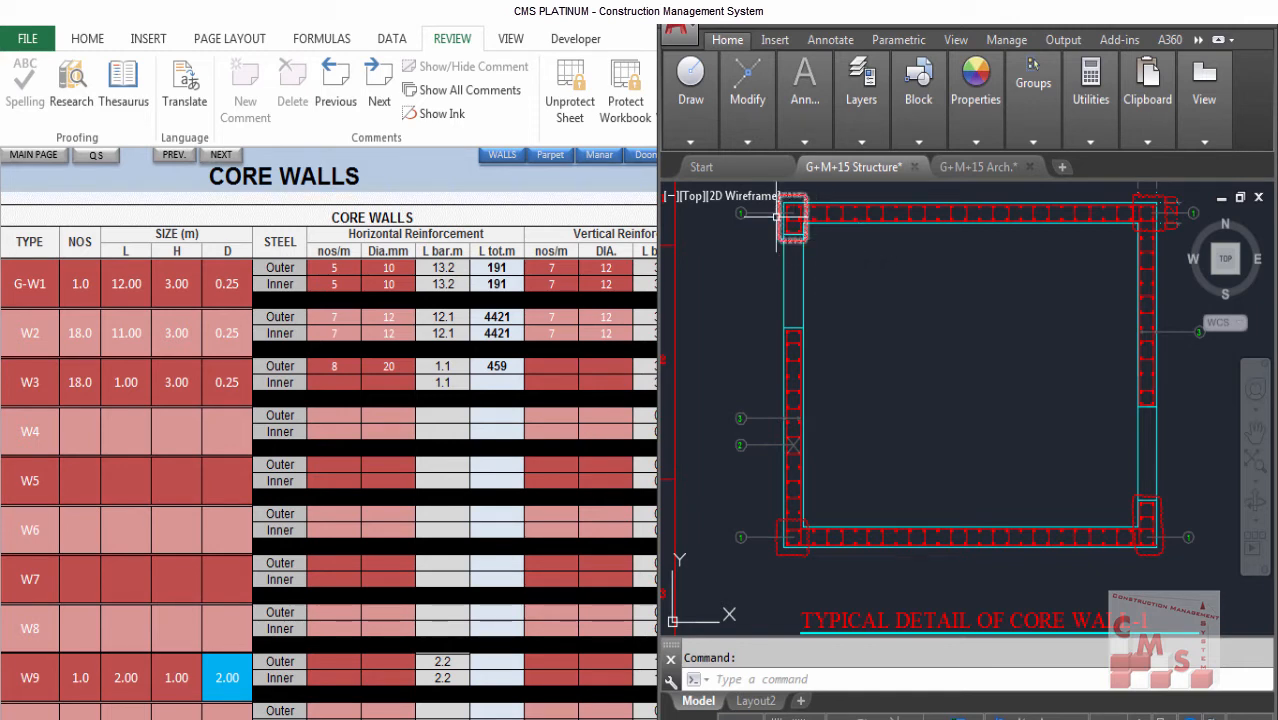
- Compare the extents of the bar mark 1 zones at core wall 1's upper-left, lower-right and upper-right corners
{"action": "scroll", "coordinate": [766, 200], "scroll_direction": "up", "scroll_amount": 1}
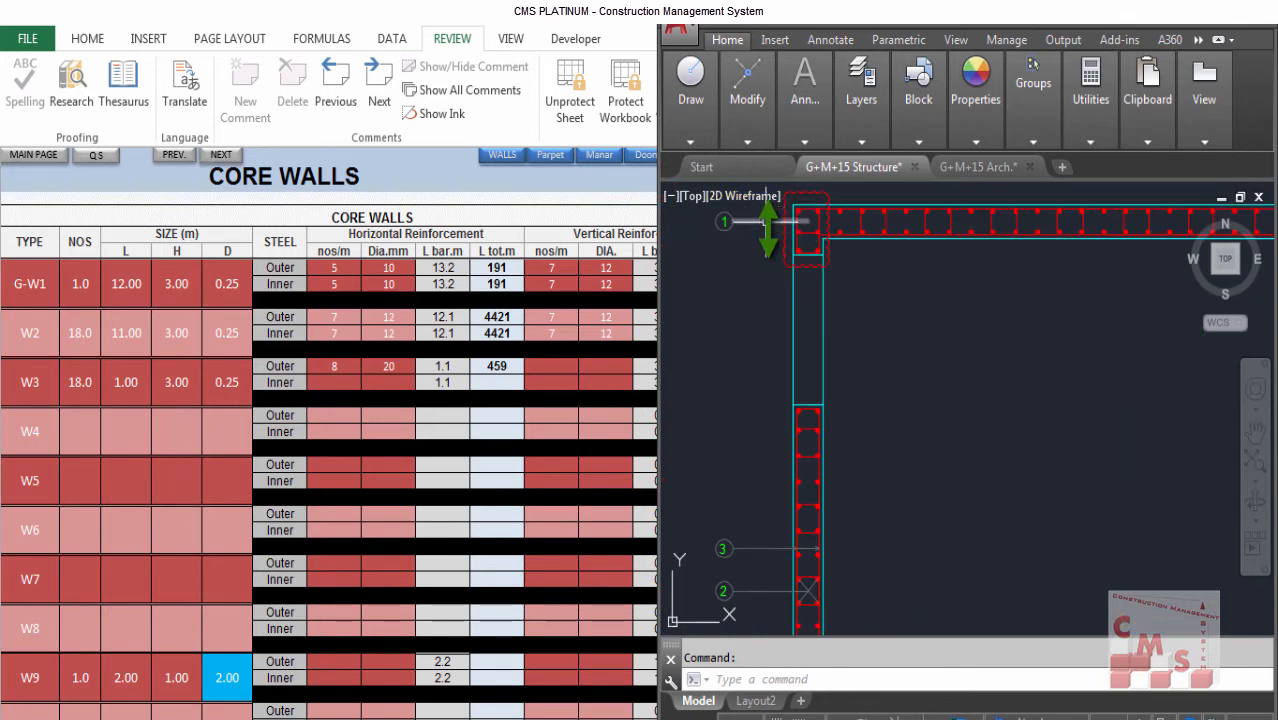
{"action": "scroll", "coordinate": [780, 210], "scroll_direction": "down", "scroll_amount": 3}
{"action": "scroll", "coordinate": [1125, 532], "scroll_direction": "up", "scroll_amount": 3}
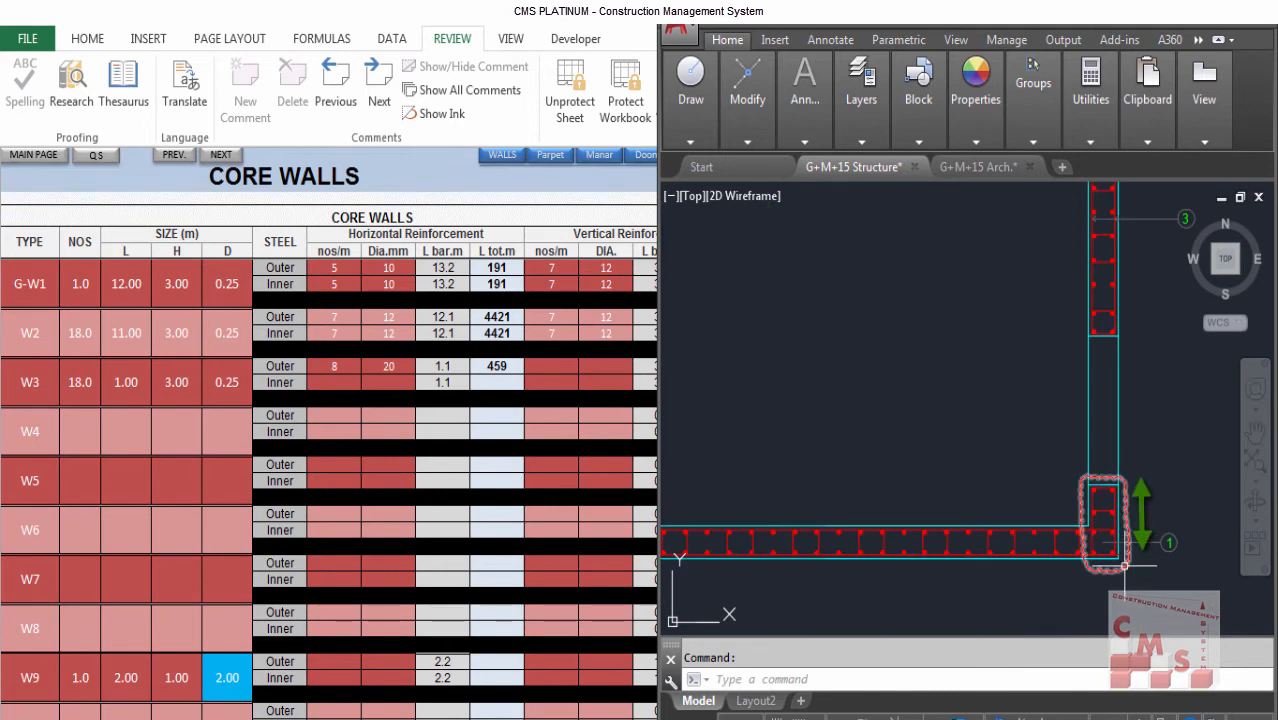
{"action": "scroll", "coordinate": [1125, 532], "scroll_direction": "down", "scroll_amount": 3}
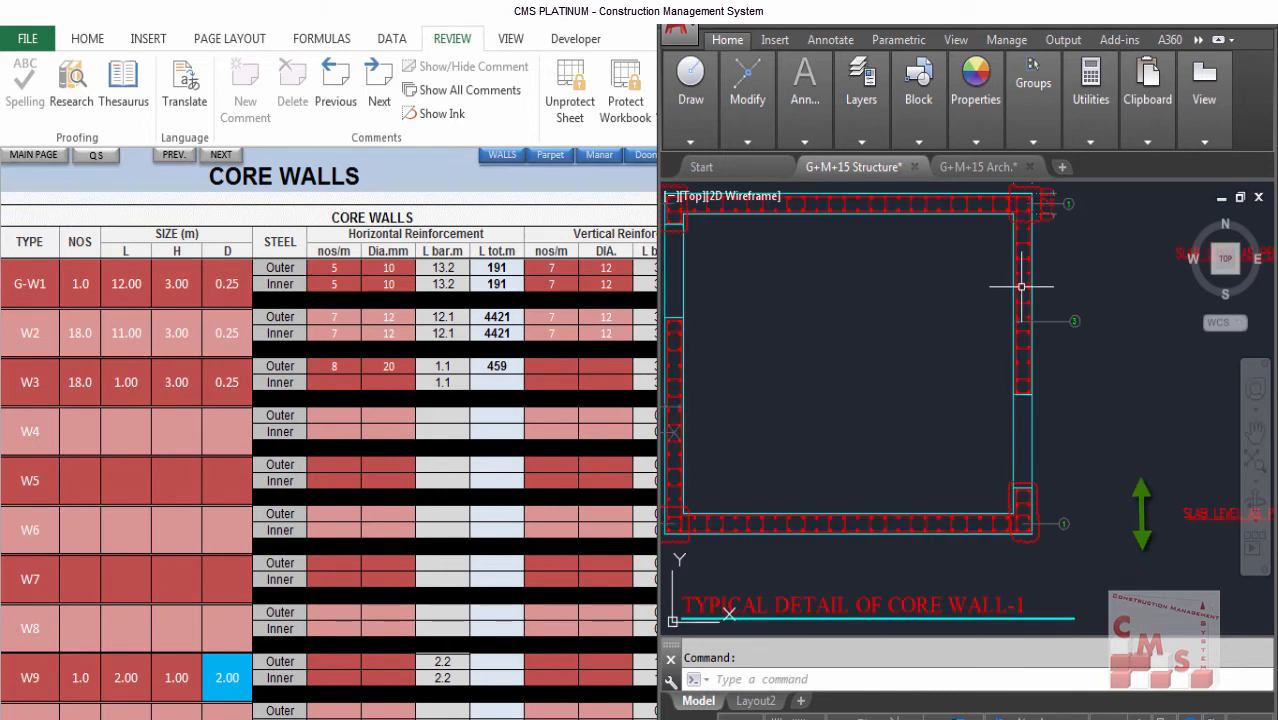
{"action": "scroll", "coordinate": [1021, 190], "scroll_direction": "up", "scroll_amount": 3}
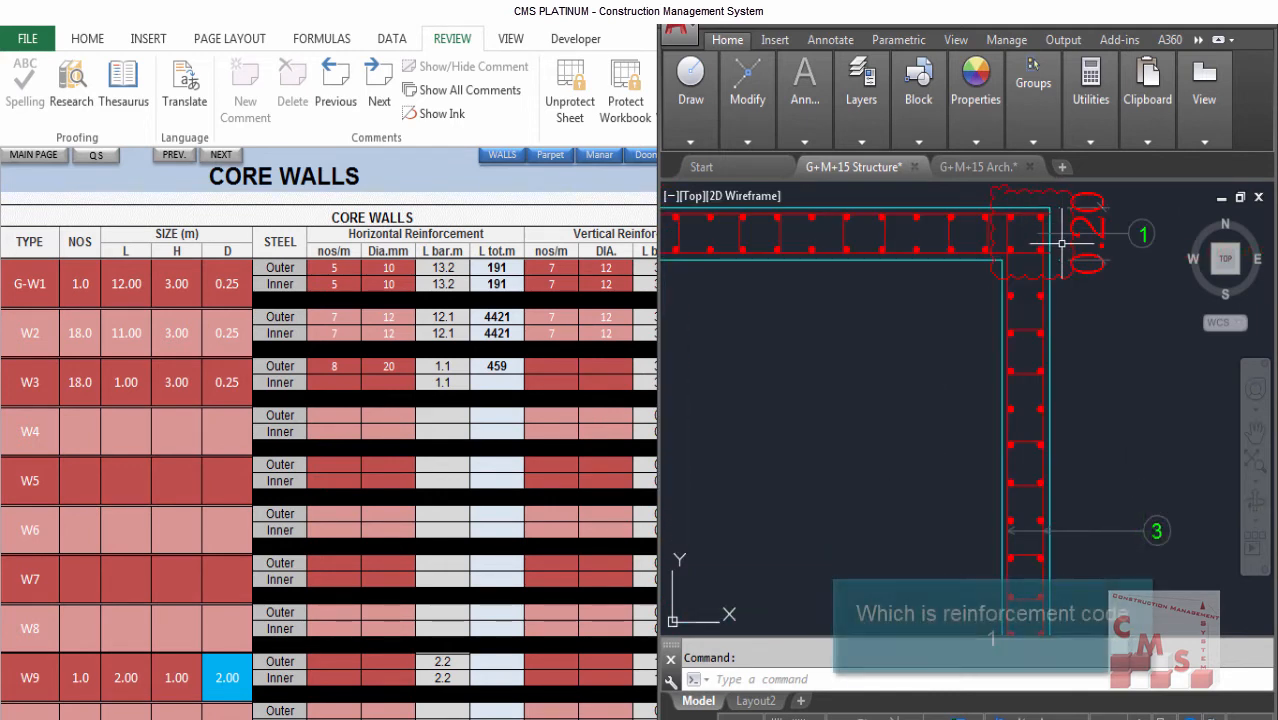
- Switch back to the CMS Platinum core walls table and rename wall type W2 as "G-W1, CR"
{"action": "left_click", "coordinate": [111, 411]}
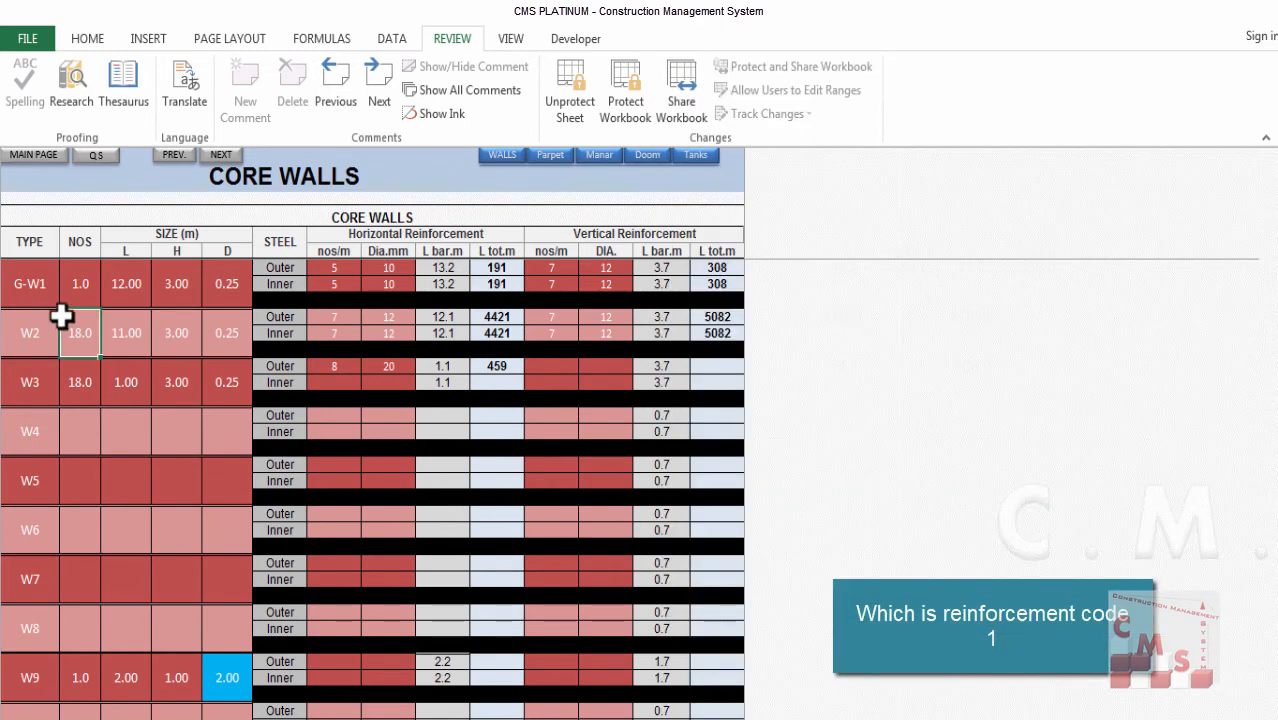
{"action": "left_click", "coordinate": [54, 332]}
{"action": "type", "text": "G-W1"}
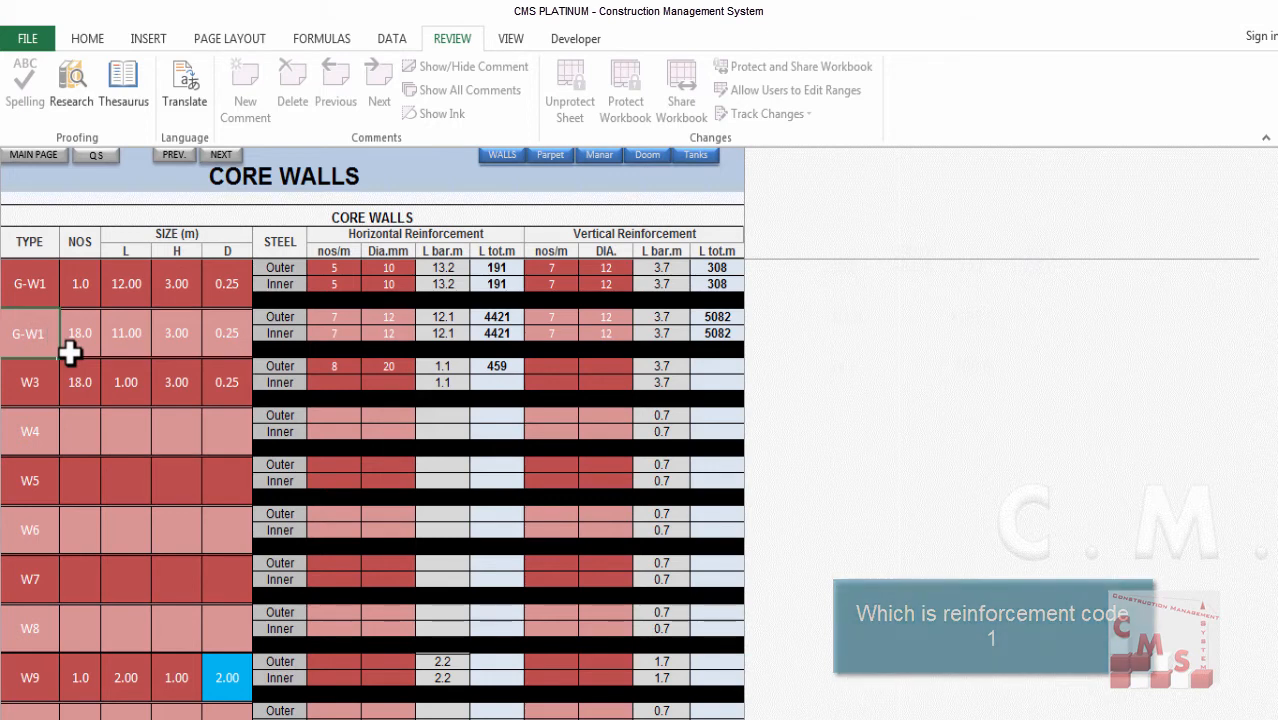
{"action": "type", "text": ", CR"}
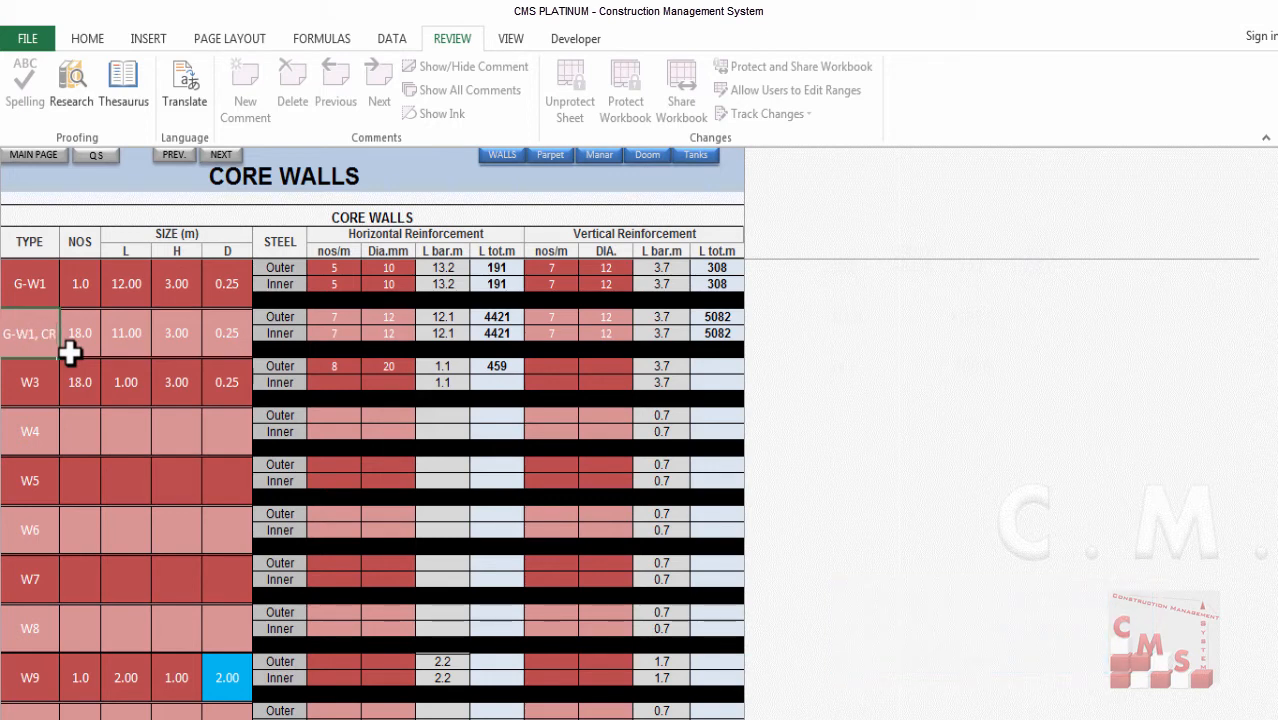
- Set the number of G-W1, CR walls to 1 and their length to 1.10 m
{"action": "key", "text": "Tab"}
{"action": "type", "text": "1"}
{"action": "key", "text": "Tab"}
{"action": "type", "text": "1.1"}
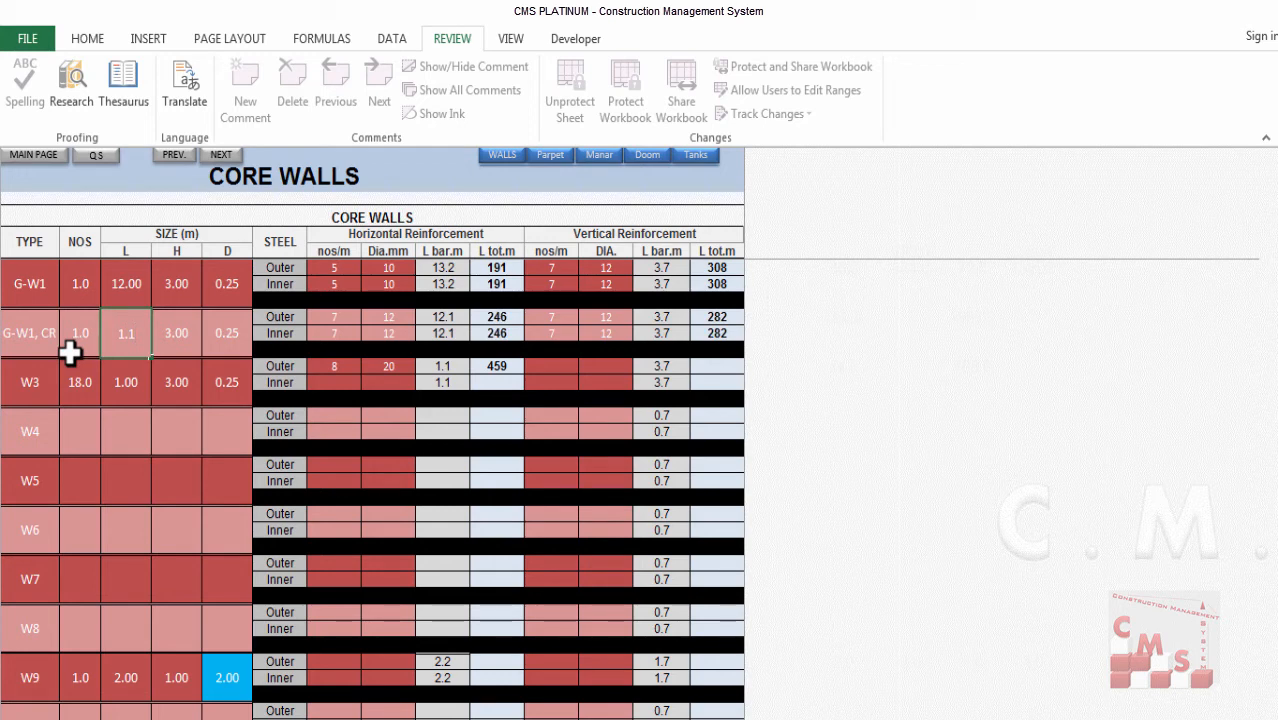
{"action": "key", "text": "Tab"}
{"action": "key", "text": "Tab"}
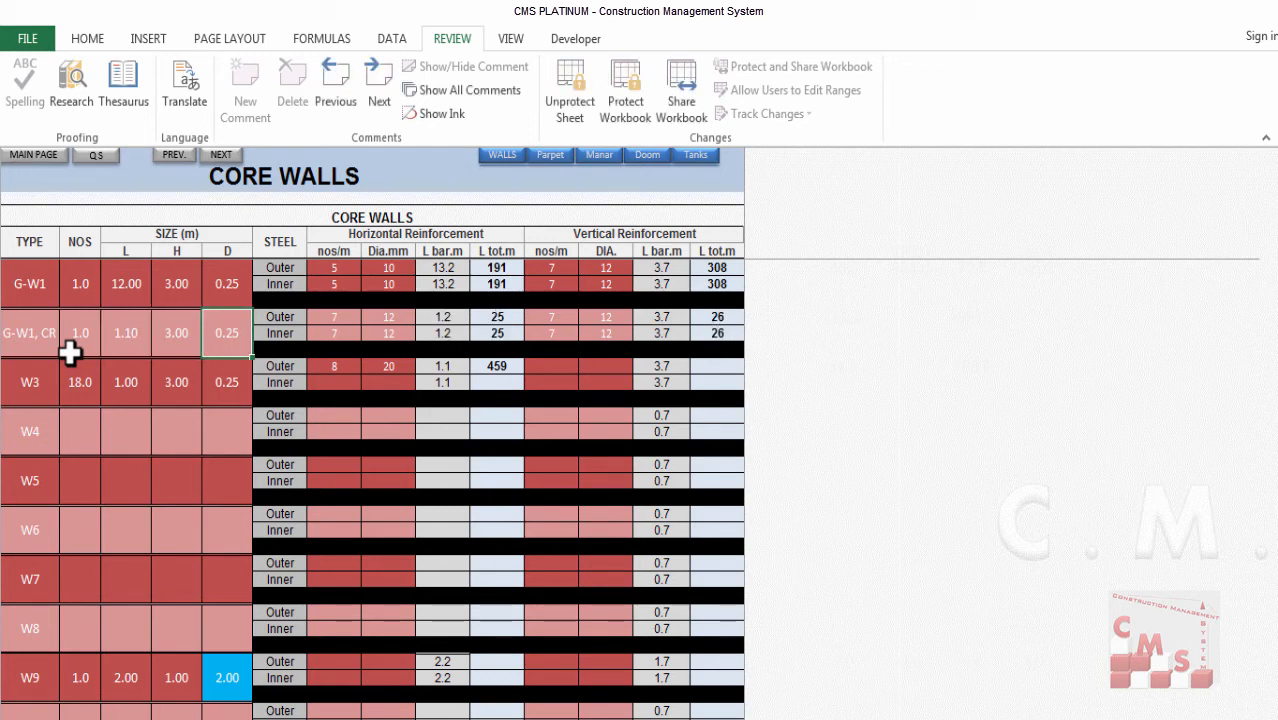
- Set the length of wall G-W1 to 10.90 m
{"action": "key", "text": "shift+Tab"}
{"action": "key", "text": "shift+Tab"}
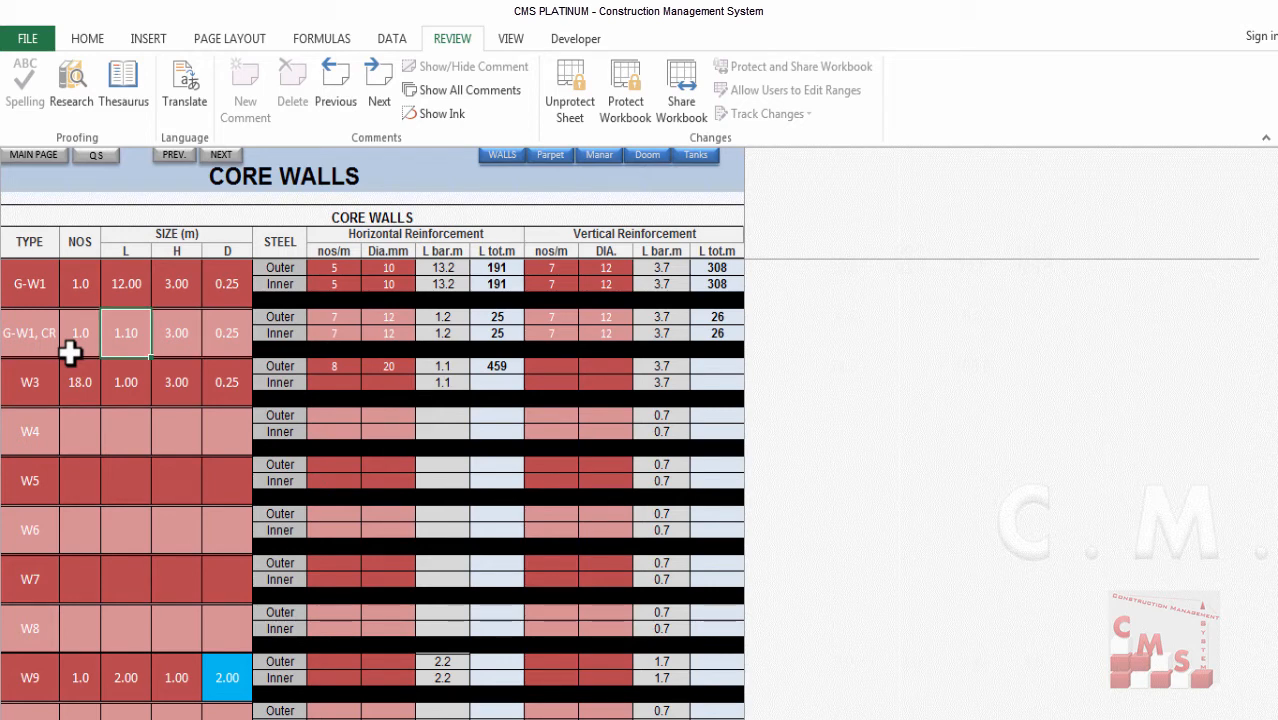
{"action": "key", "text": "Up"}
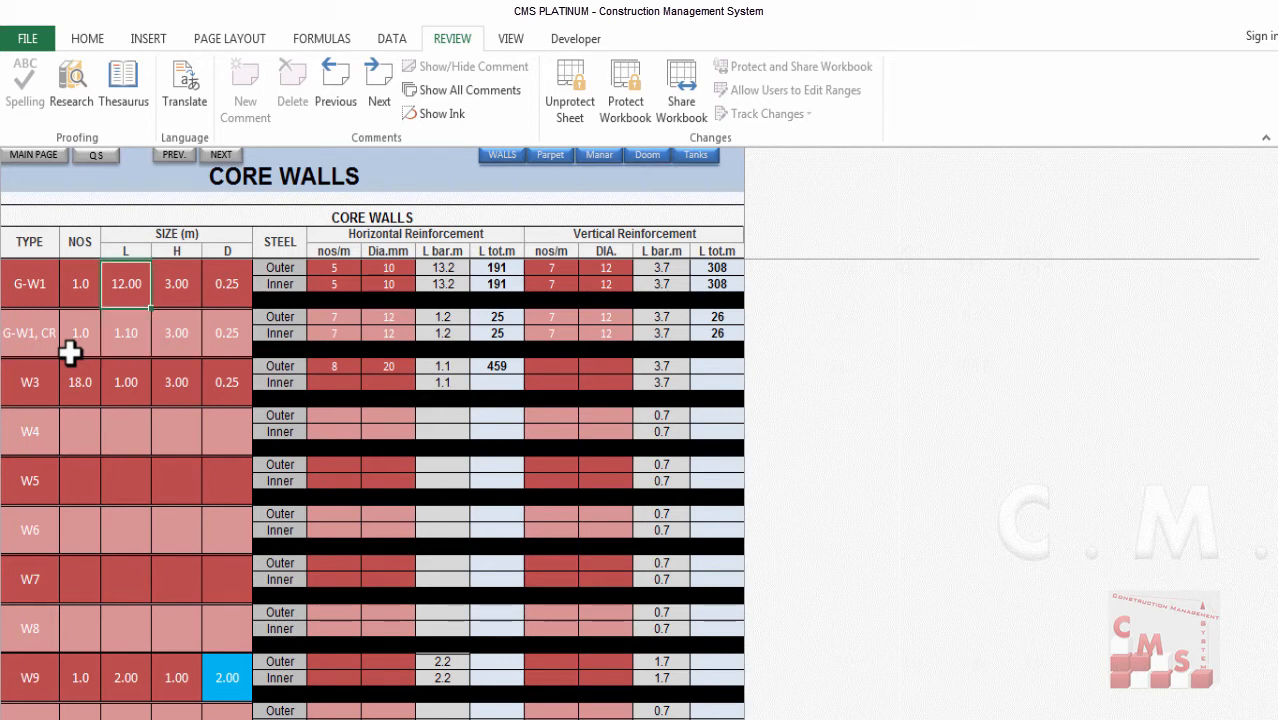
{"action": "type", "text": "10."}
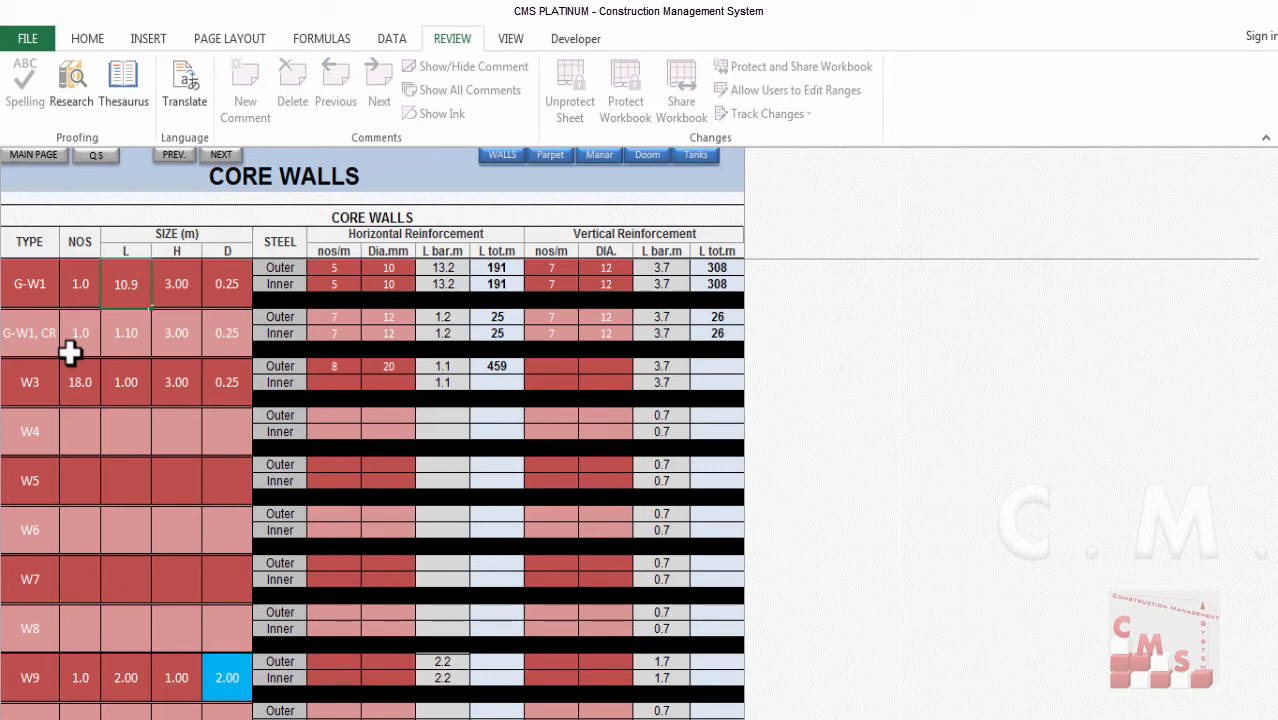
{"action": "type", "text": "9"}
{"action": "key", "text": "Return"}
- Set G-W1, CR's outer and inner horizontal reinforcement to 5 bars per metre with a 10 mm diameter
{"action": "left_click", "coordinate": [388, 333]}
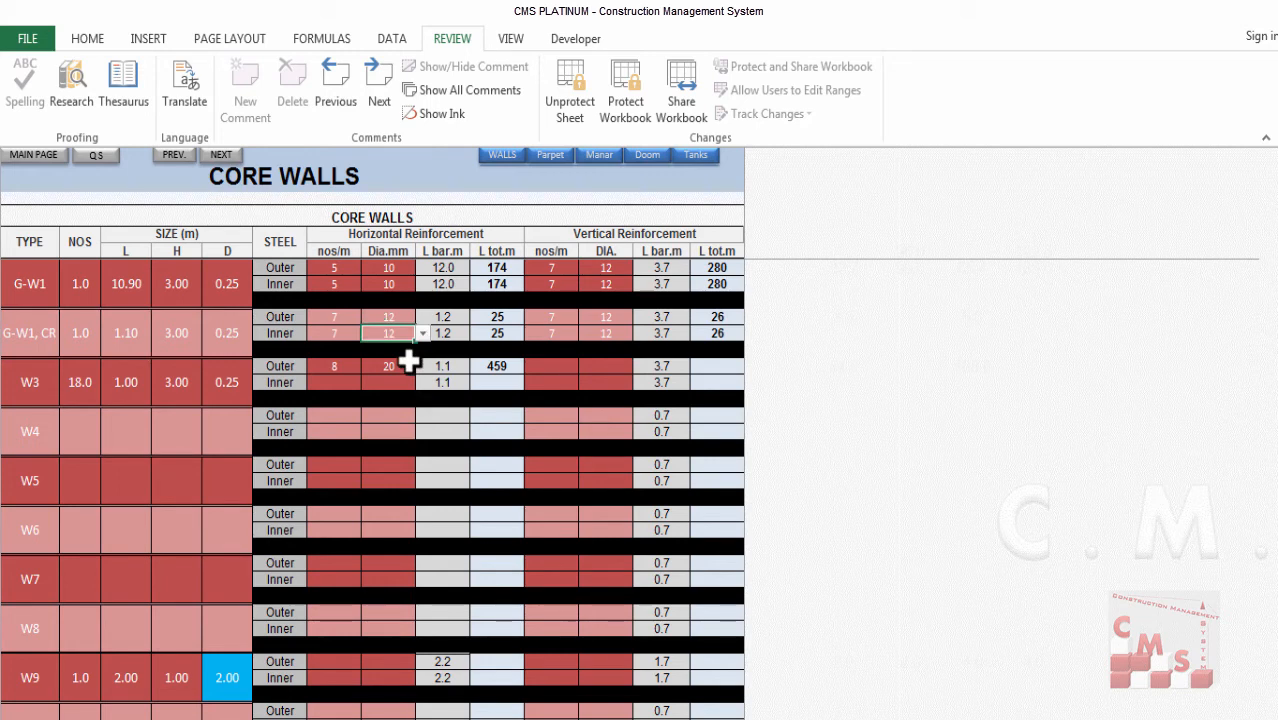
{"action": "mouse_move", "coordinate": [431, 719]}
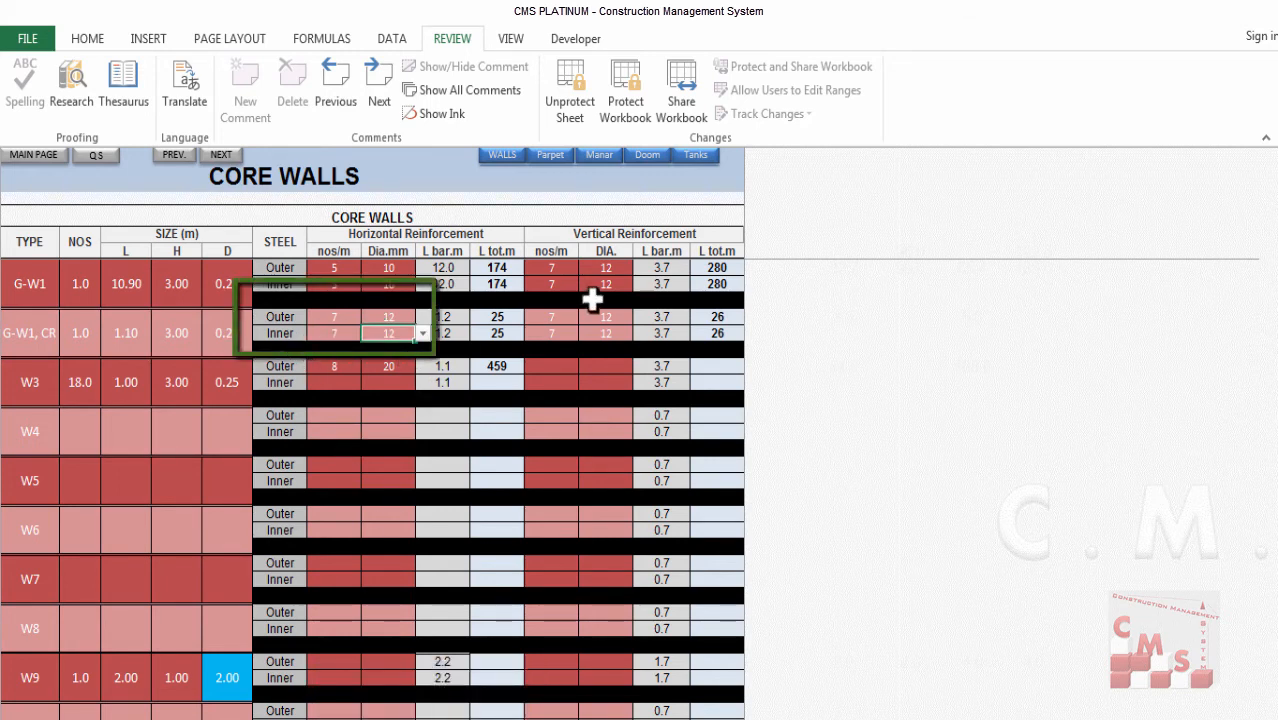
{"action": "left_click", "coordinate": [368, 317]}
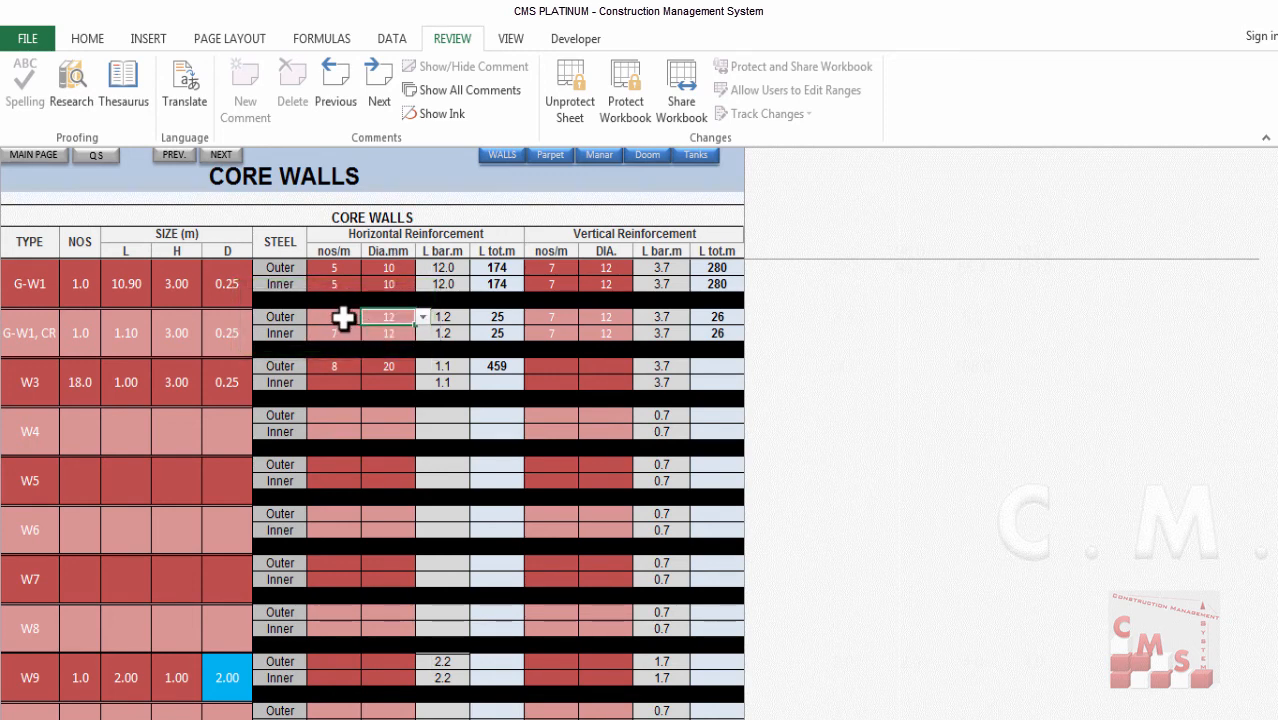
{"action": "left_click", "coordinate": [342, 318]}
{"action": "type", "text": "5"}
{"action": "type", "text": "10"}
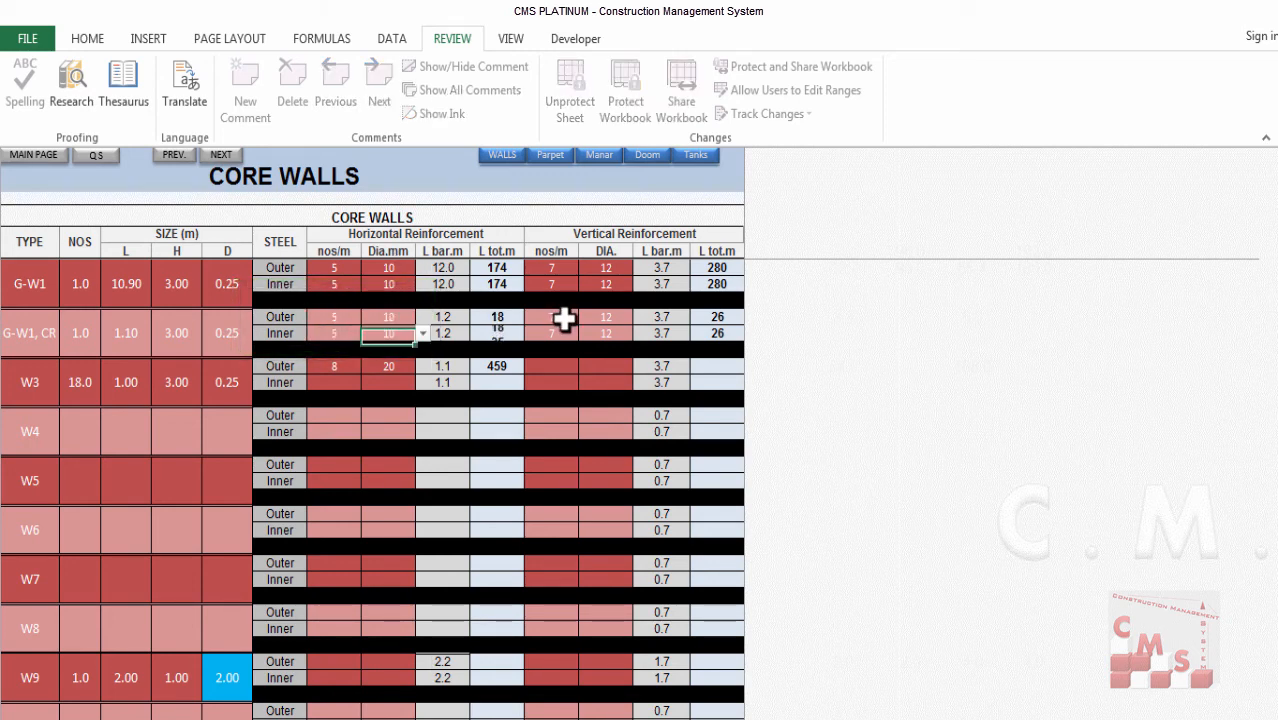
{"action": "key", "text": "Return"}
- Set G-W1, CR's outer and inner vertical reinforcement to a 20 mm diameter
{"action": "left_click", "coordinate": [565, 319]}
{"action": "left_click", "coordinate": [592, 318]}
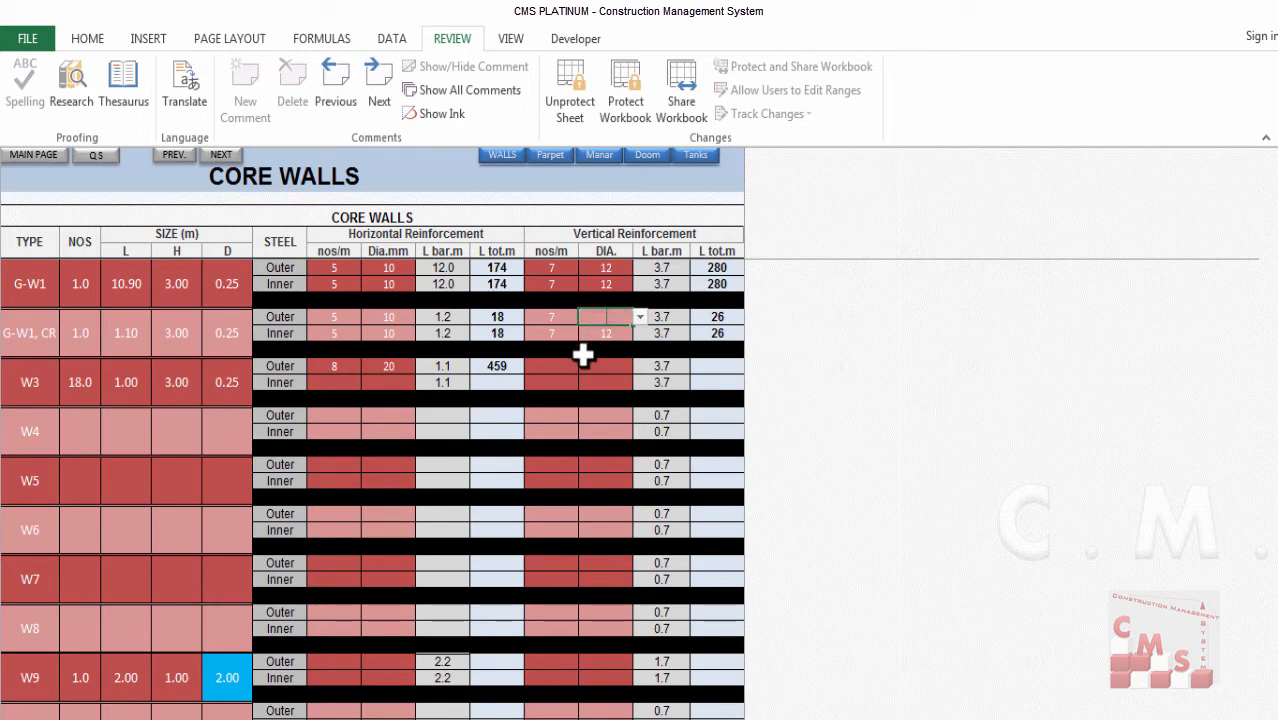
{"action": "type", "text": "20"}
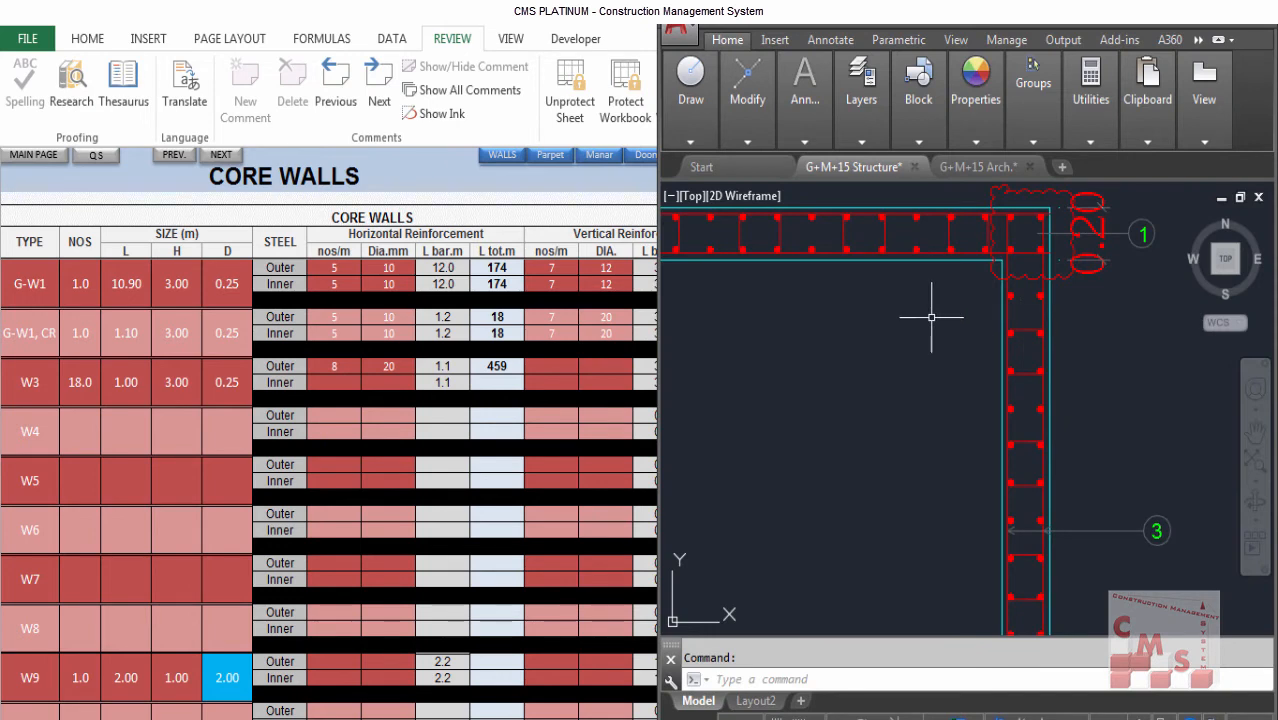
- Switch to the G+M+15 structure drawing and examine the corner bars of core wall 1 and the core wall reinforcement schedule
{"action": "scroll", "coordinate": [904, 339], "scroll_direction": "down", "scroll_amount": 2}
{"action": "scroll", "coordinate": [843, 314], "scroll_direction": "down", "scroll_amount": 6}
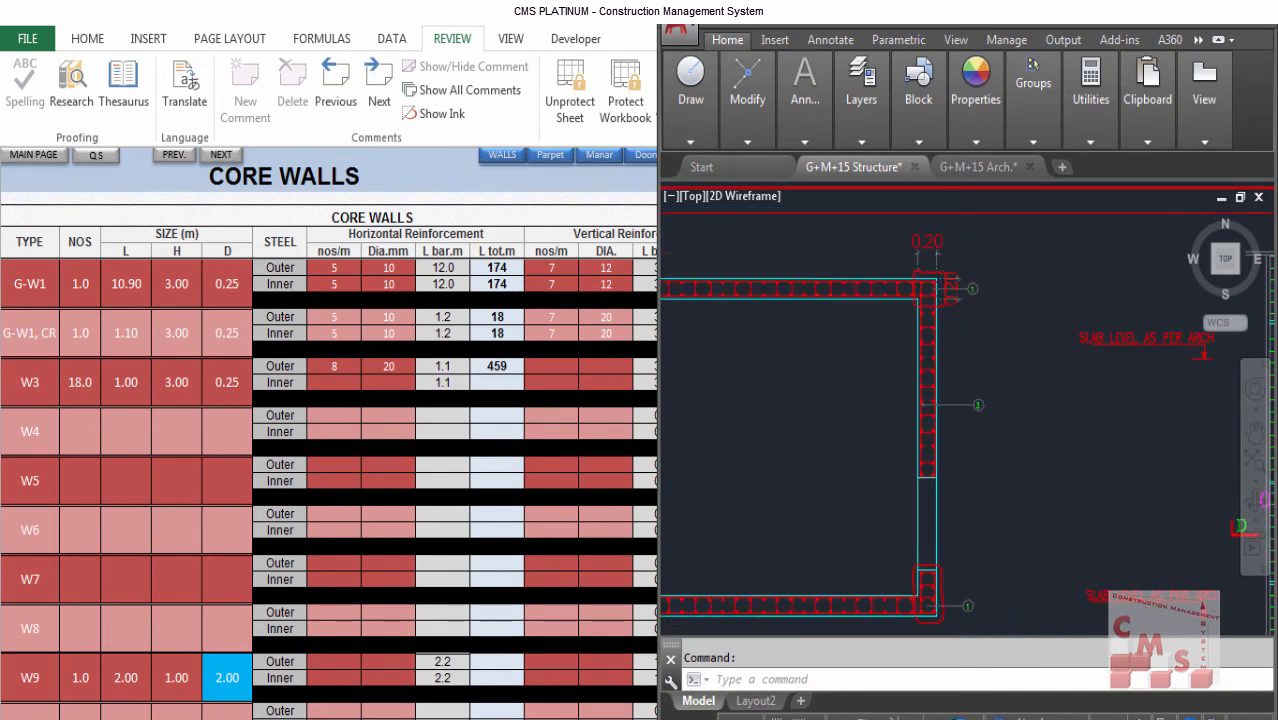
{"action": "scroll", "coordinate": [1197, 395], "scroll_direction": "up", "scroll_amount": 10}
{"action": "scroll", "coordinate": [880, 372], "scroll_direction": "down", "scroll_amount": 4}
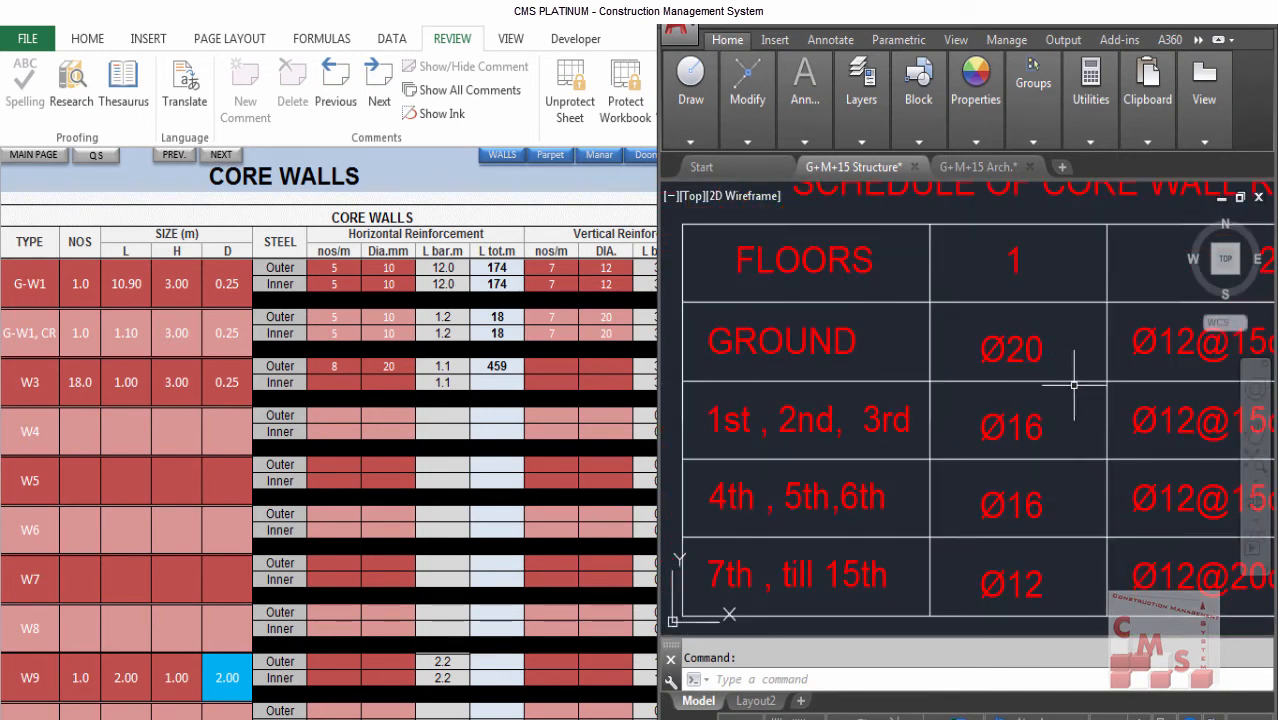
{"action": "scroll", "coordinate": [1078, 382], "scroll_direction": "down", "scroll_amount": 10}
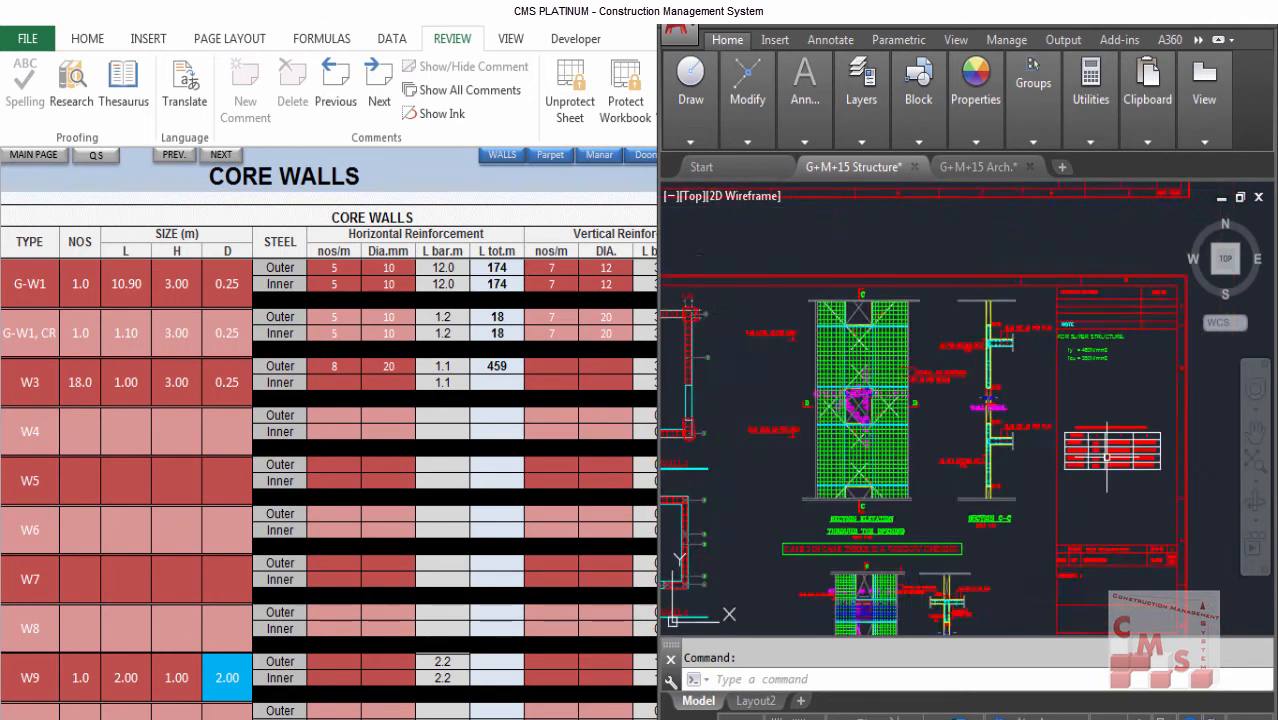
{"action": "scroll", "coordinate": [730, 560], "scroll_direction": "up", "scroll_amount": 6}
{"action": "scroll", "coordinate": [759, 266], "scroll_direction": "up", "scroll_amount": 4}
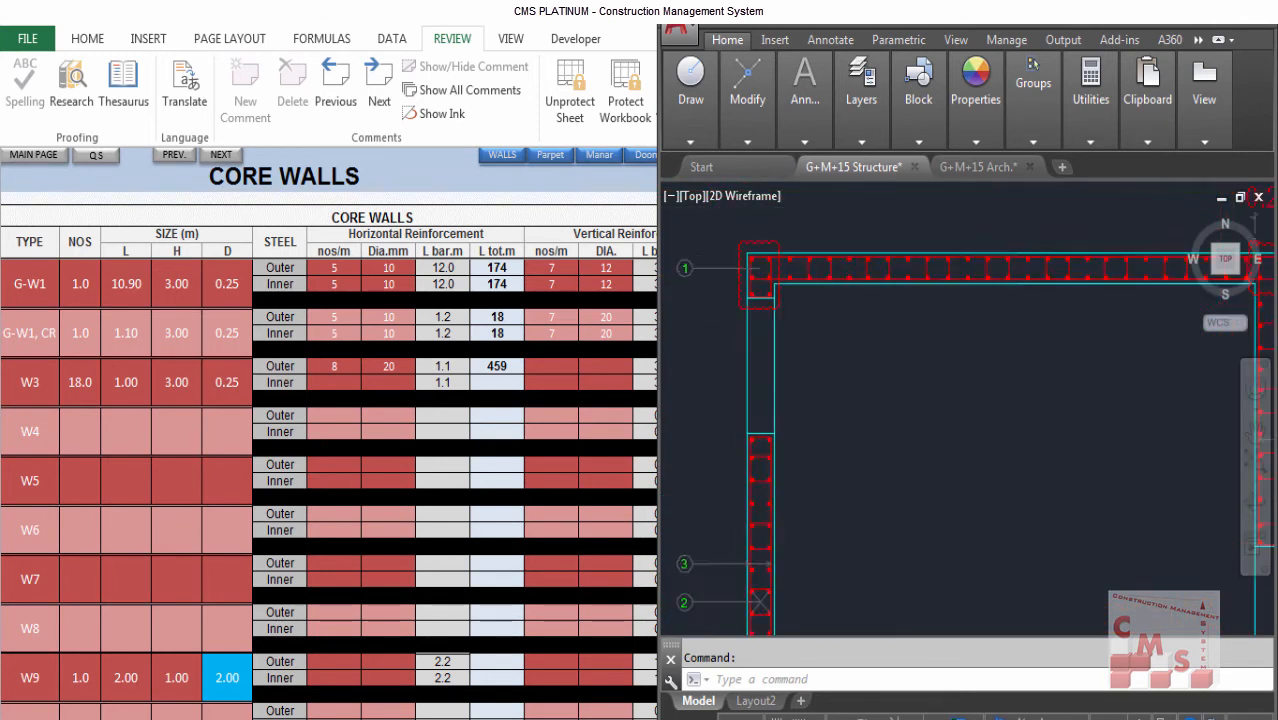
{"action": "scroll", "coordinate": [759, 266], "scroll_direction": "down", "scroll_amount": 4}
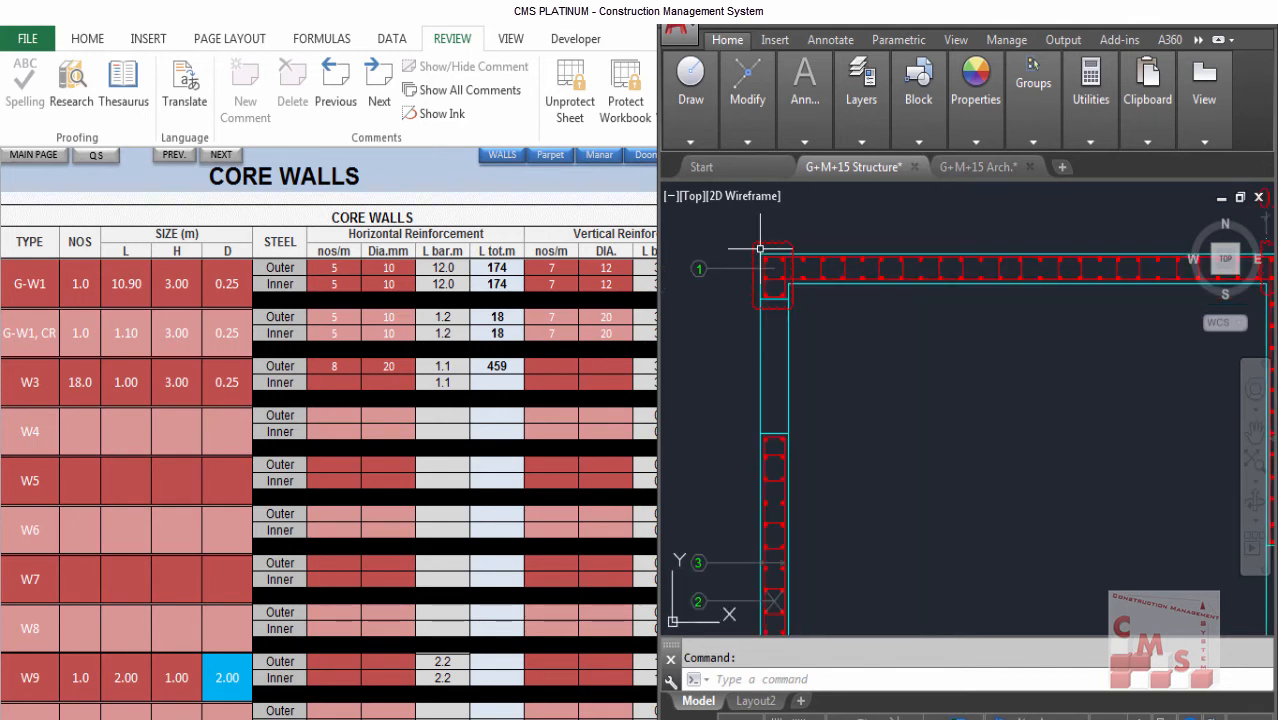
{"action": "scroll", "coordinate": [749, 533], "scroll_direction": "up", "scroll_amount": 3}
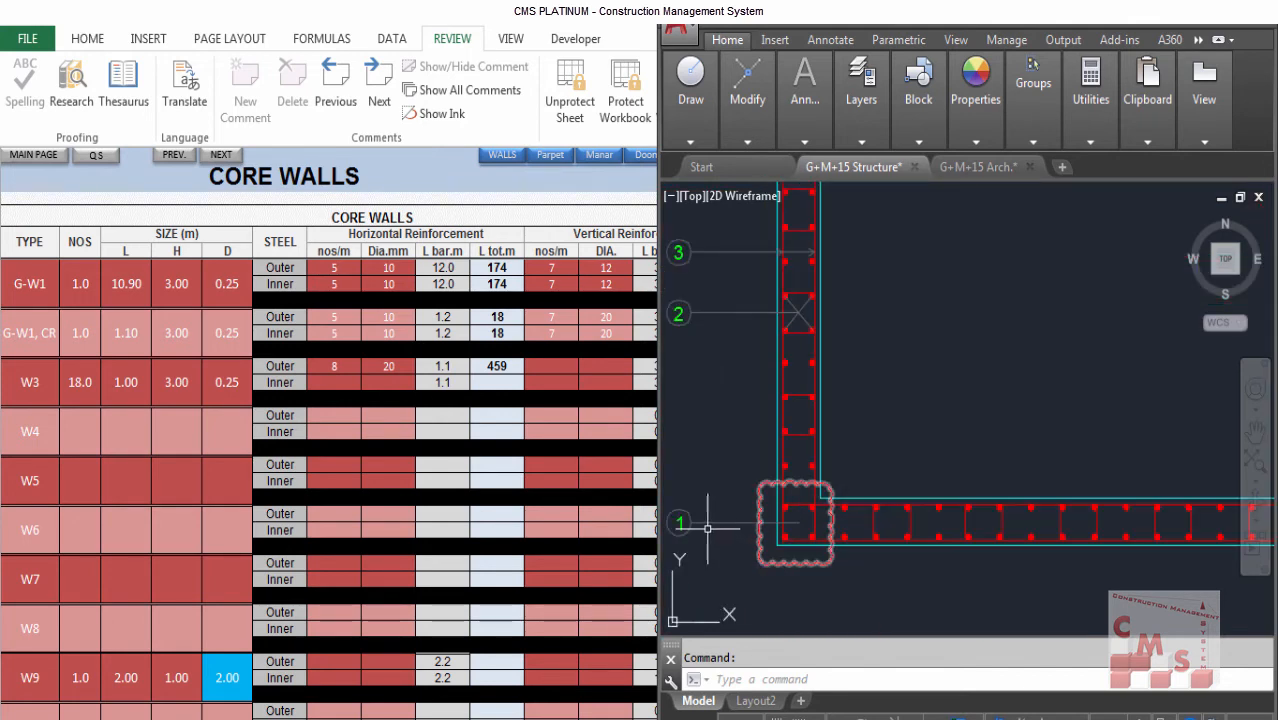
{"action": "scroll", "coordinate": [745, 525], "scroll_direction": "down", "scroll_amount": 5}
{"action": "scroll", "coordinate": [912, 362], "scroll_direction": "up", "scroll_amount": 5}
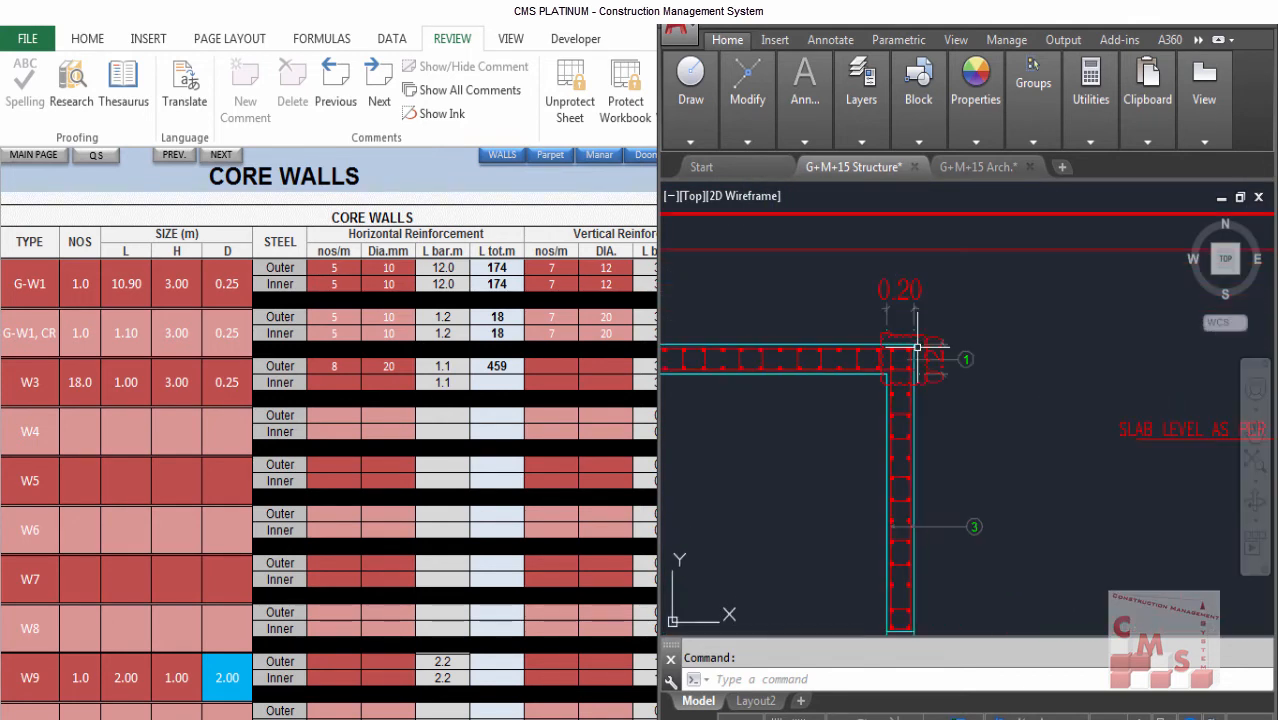
{"action": "scroll", "coordinate": [943, 298], "scroll_direction": "down", "scroll_amount": 5}
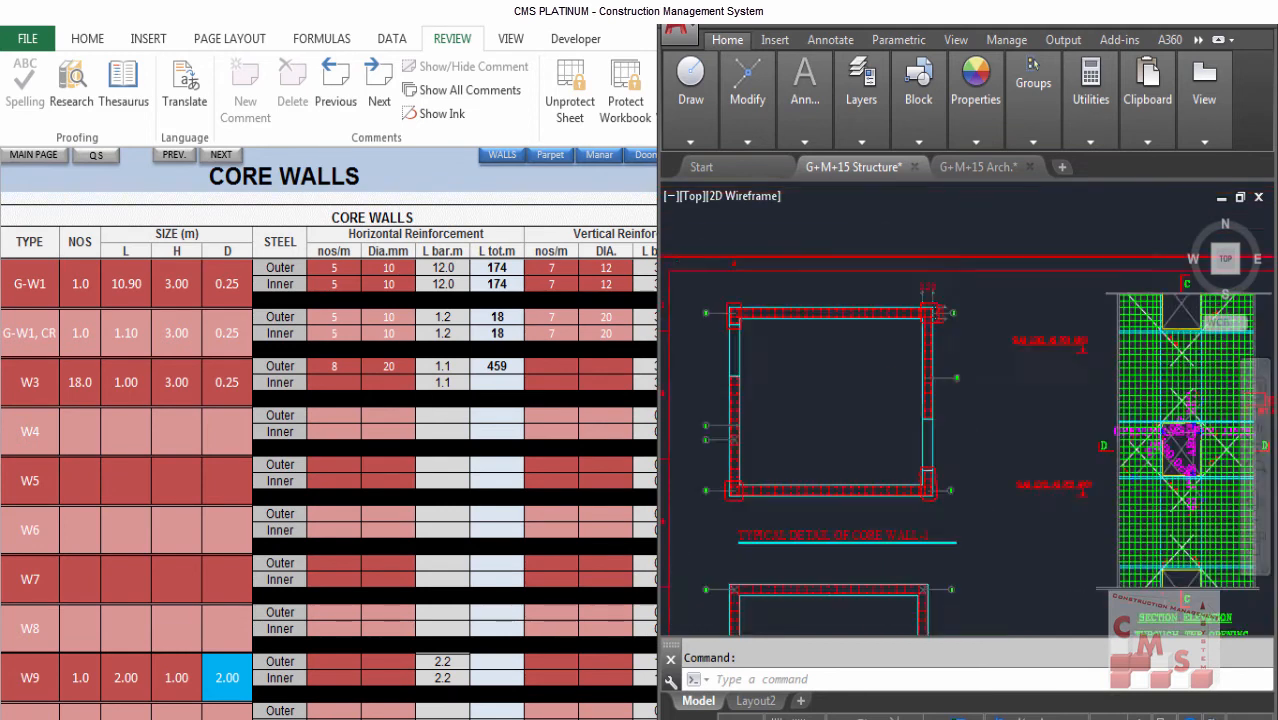
{"action": "scroll", "coordinate": [938, 407], "scroll_direction": "up", "scroll_amount": 4}
{"action": "scroll", "coordinate": [938, 407], "scroll_direction": "up", "scroll_amount": 2}
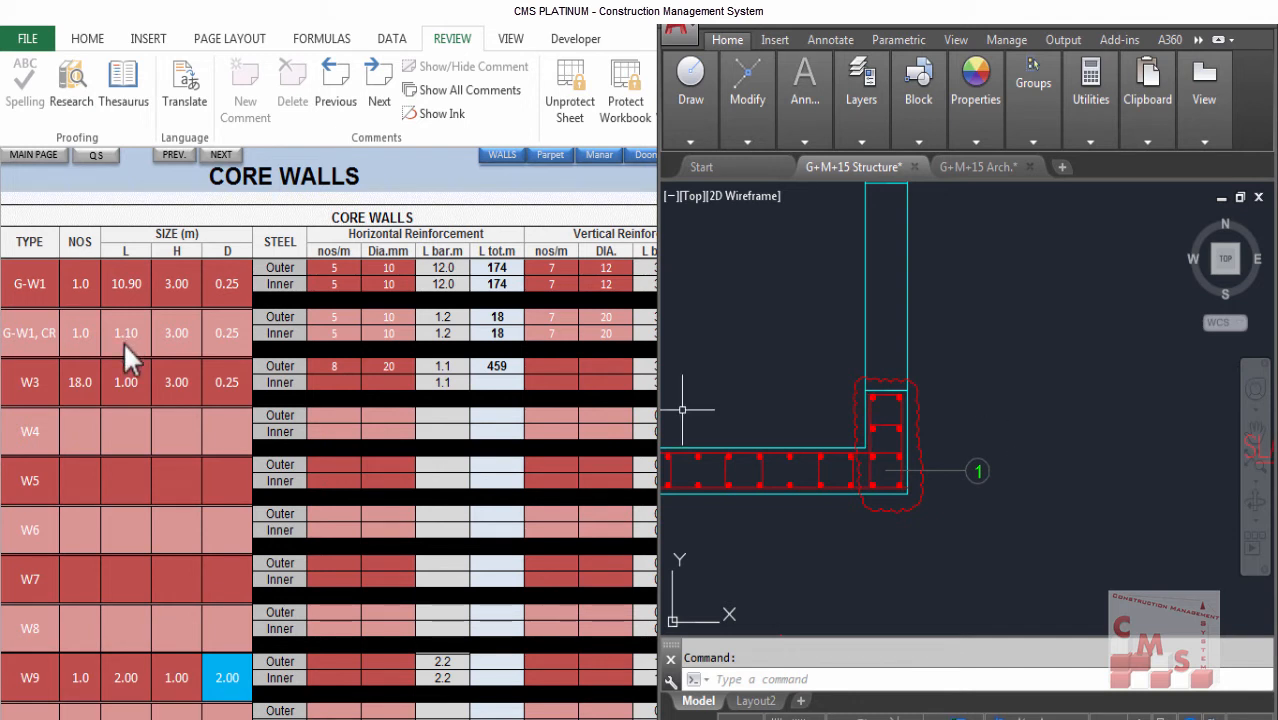
- Switch back to the core walls table and set G-W1, CR's outer and inner vertical reinforcement to 10 bars per metre
{"action": "left_click", "coordinate": [588, 344]}
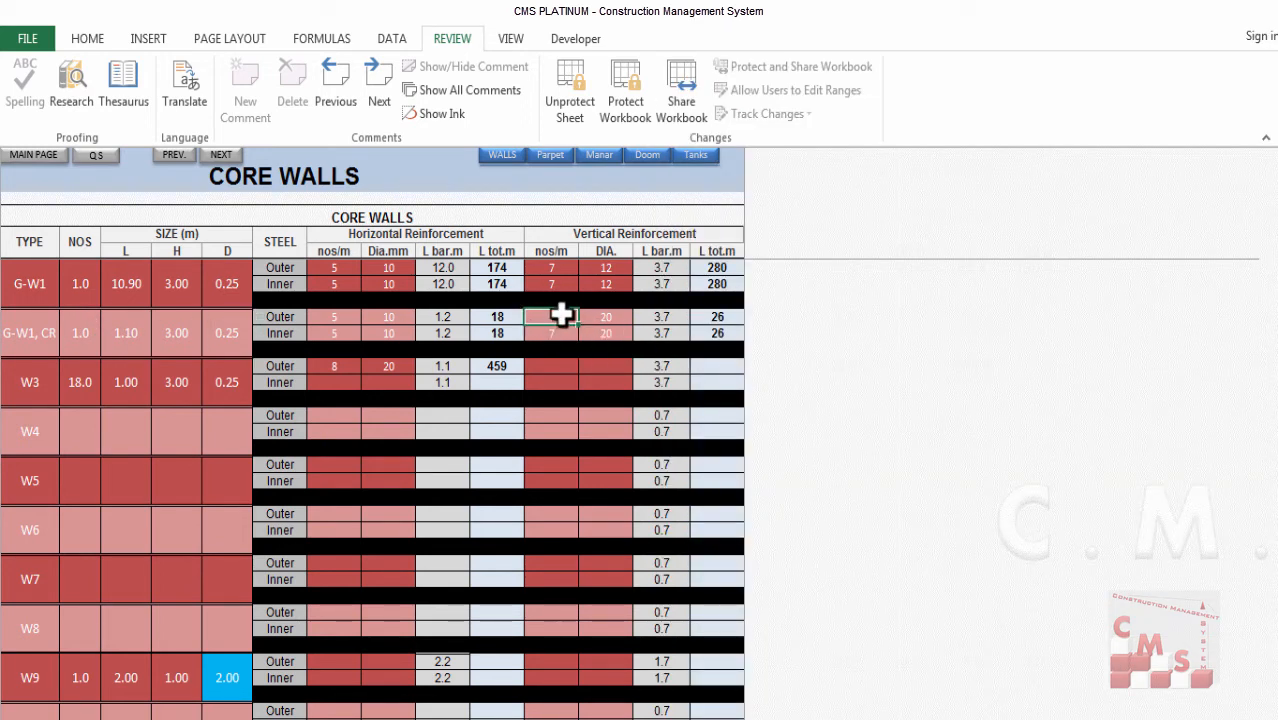
{"action": "left_click", "coordinate": [566, 318]}
{"action": "type", "text": "10"}
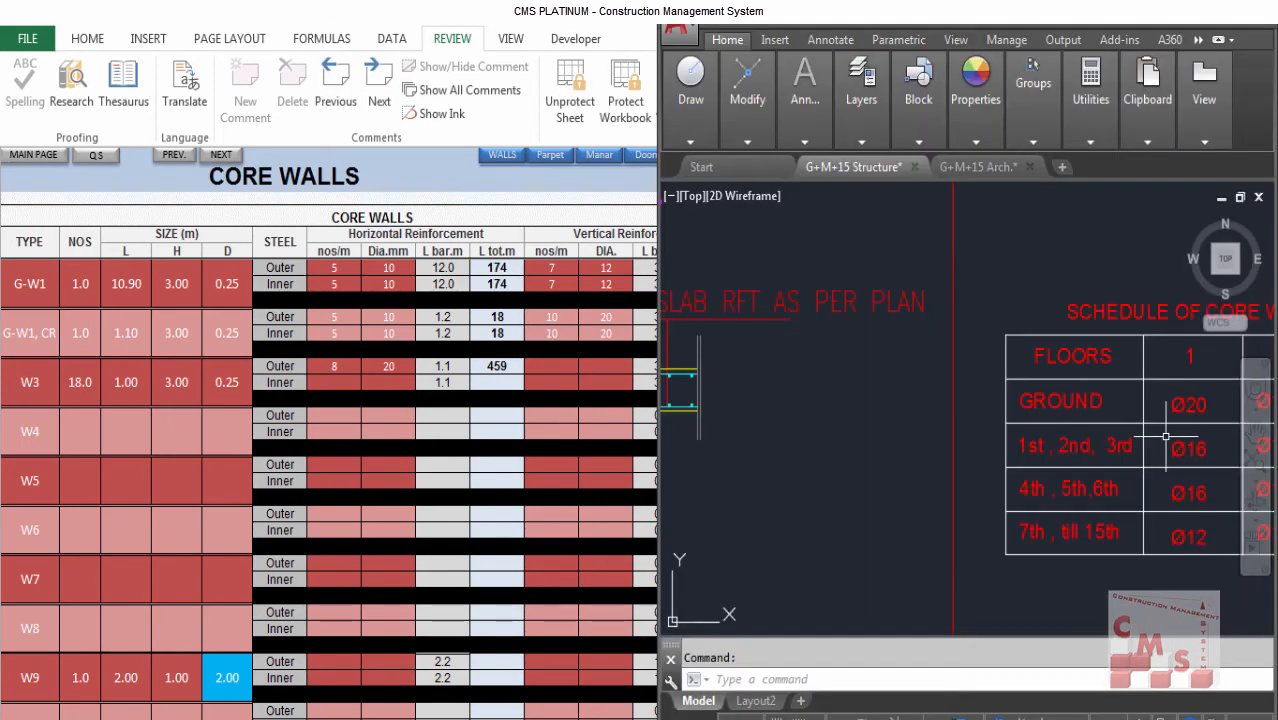
- Check the floor groups in the drawing's core wall schedule and rename wall type W3 as "1,2,3 W1" in the table
{"action": "scroll", "coordinate": [1154, 453], "scroll_direction": "down", "scroll_amount": 5}
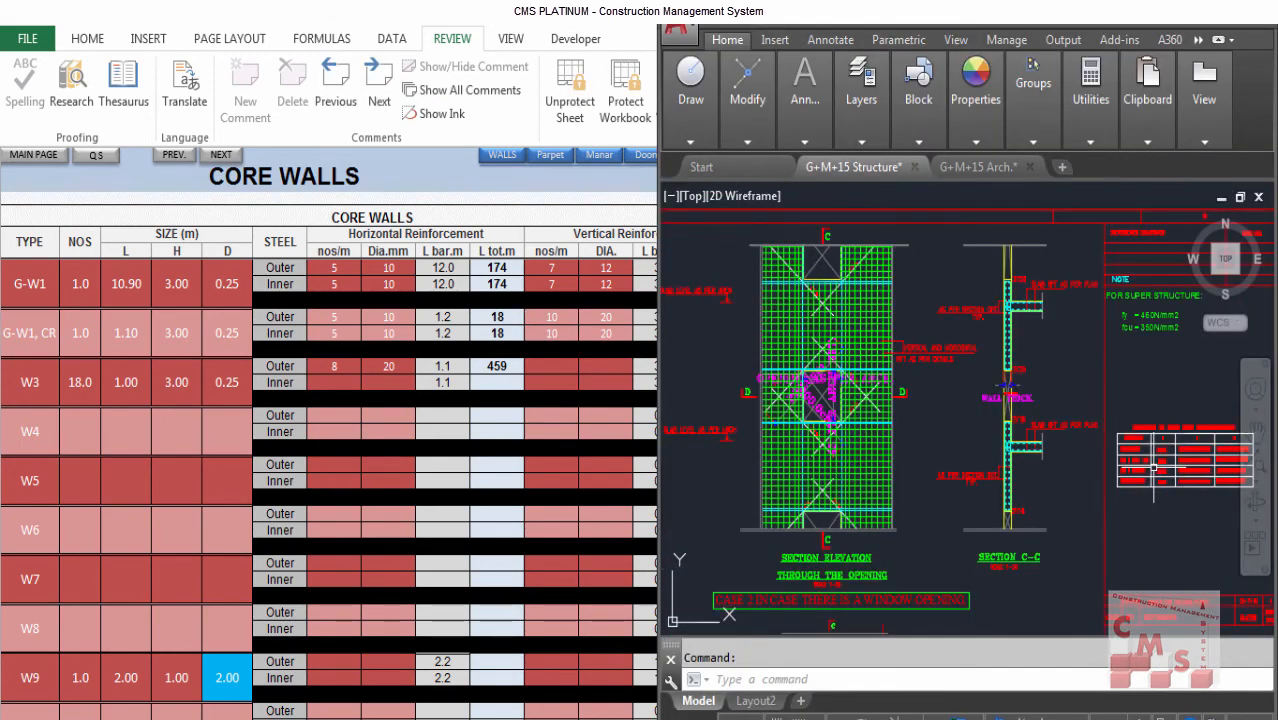
{"action": "scroll", "coordinate": [1139, 476], "scroll_direction": "up", "scroll_amount": 5}
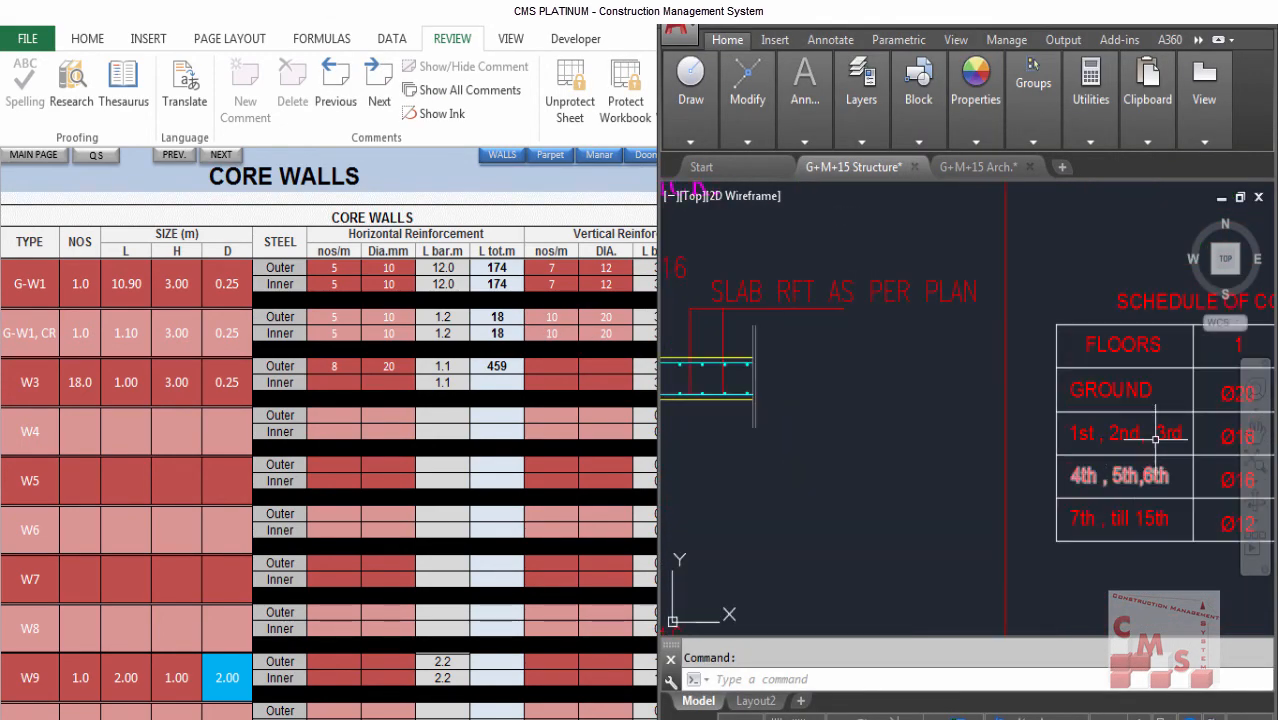
{"action": "scroll", "coordinate": [1180, 437], "scroll_direction": "down", "scroll_amount": 3}
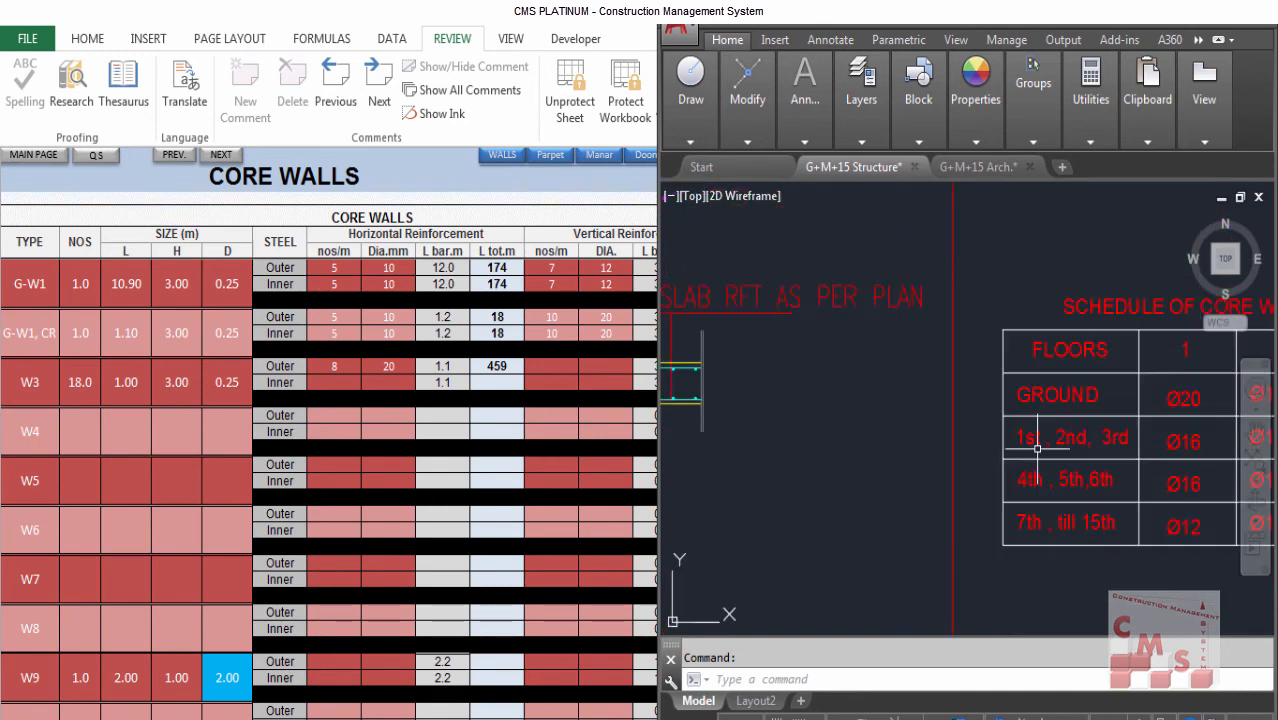
{"action": "left_click", "coordinate": [45, 390]}
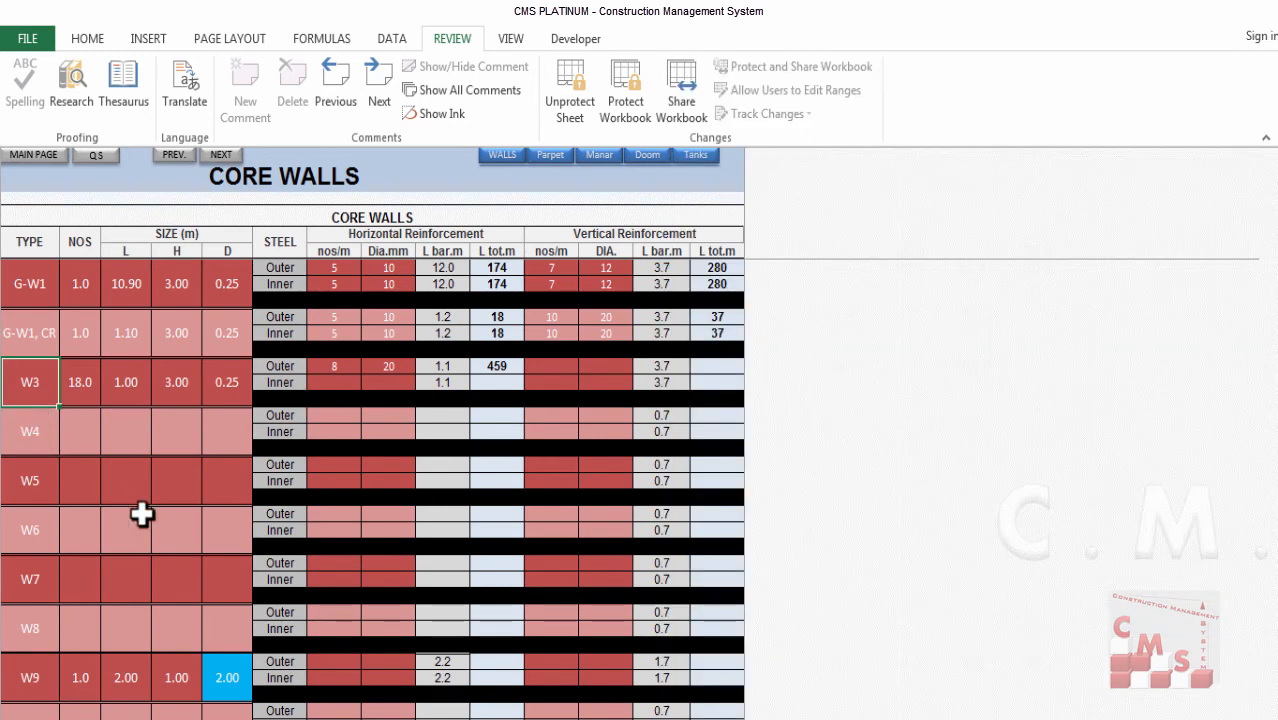
{"action": "type", "text": "1,2,3 W1"}
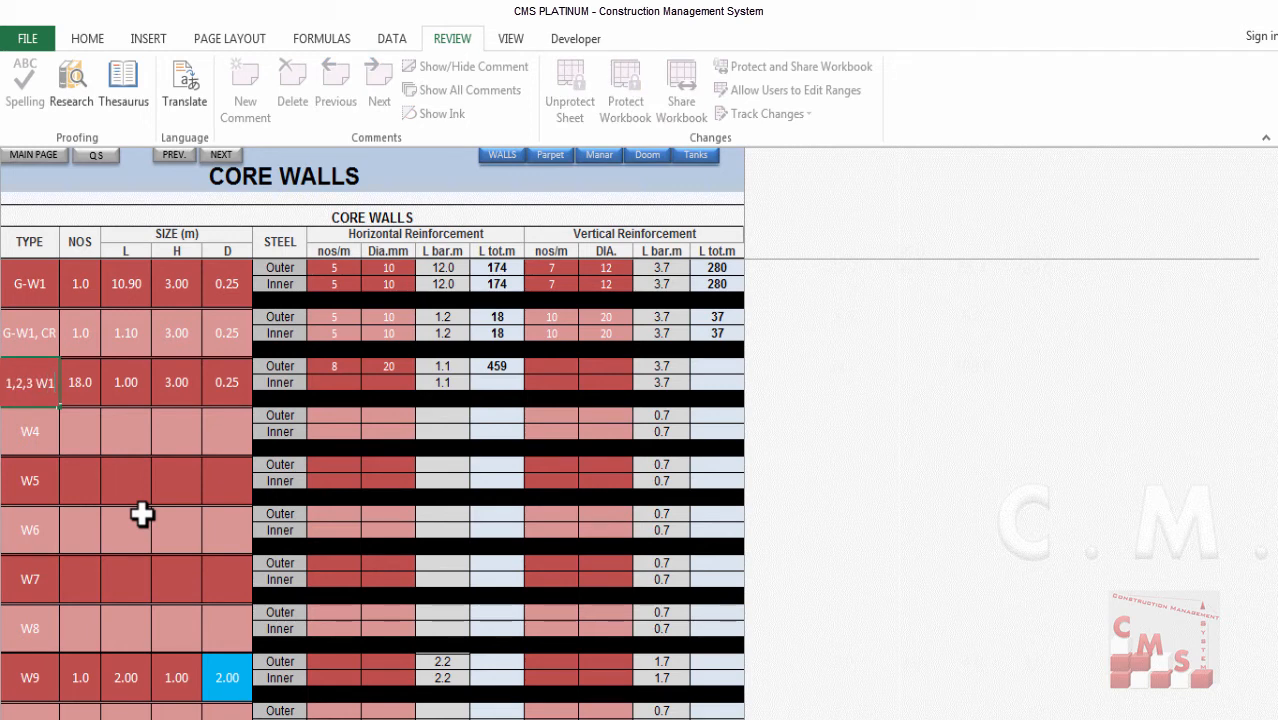
- Set the number of 1,2,3 W1 walls to 3, their length to 10.90 m and their depth to 0.25 m
{"action": "left_click", "coordinate": [88, 392]}
{"action": "type", "text": "3"}
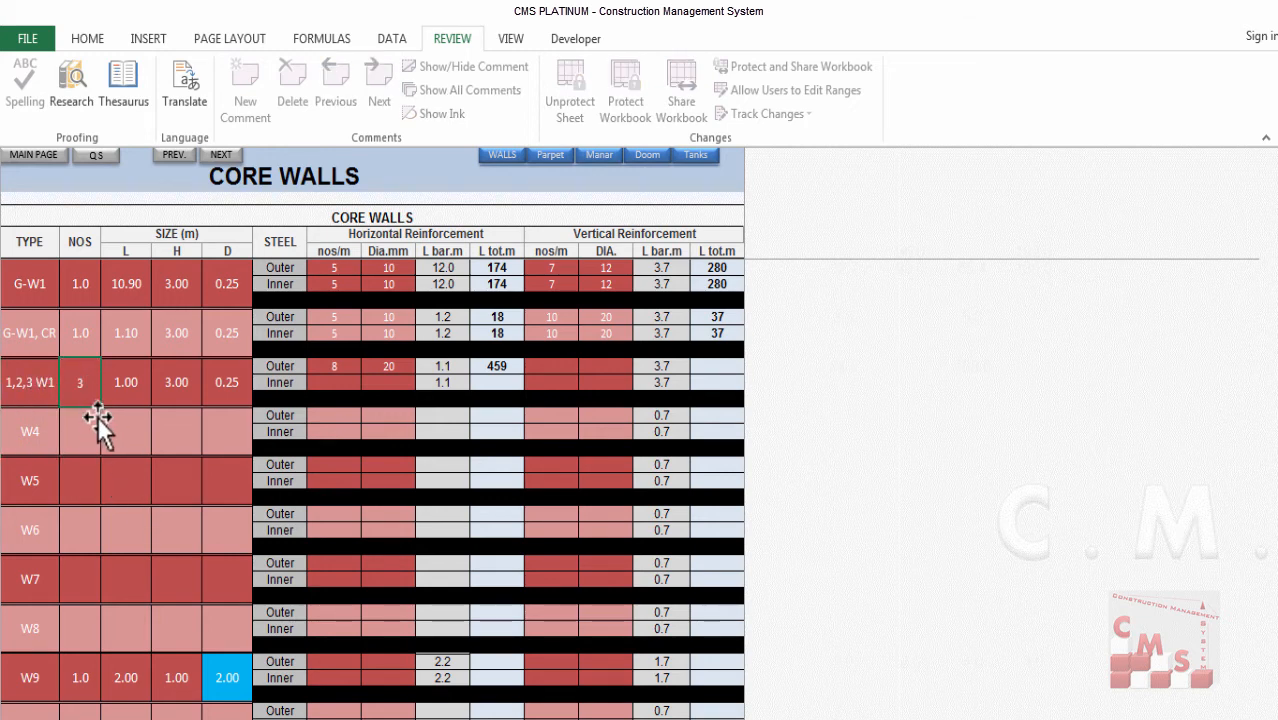
{"action": "left_click", "coordinate": [124, 389]}
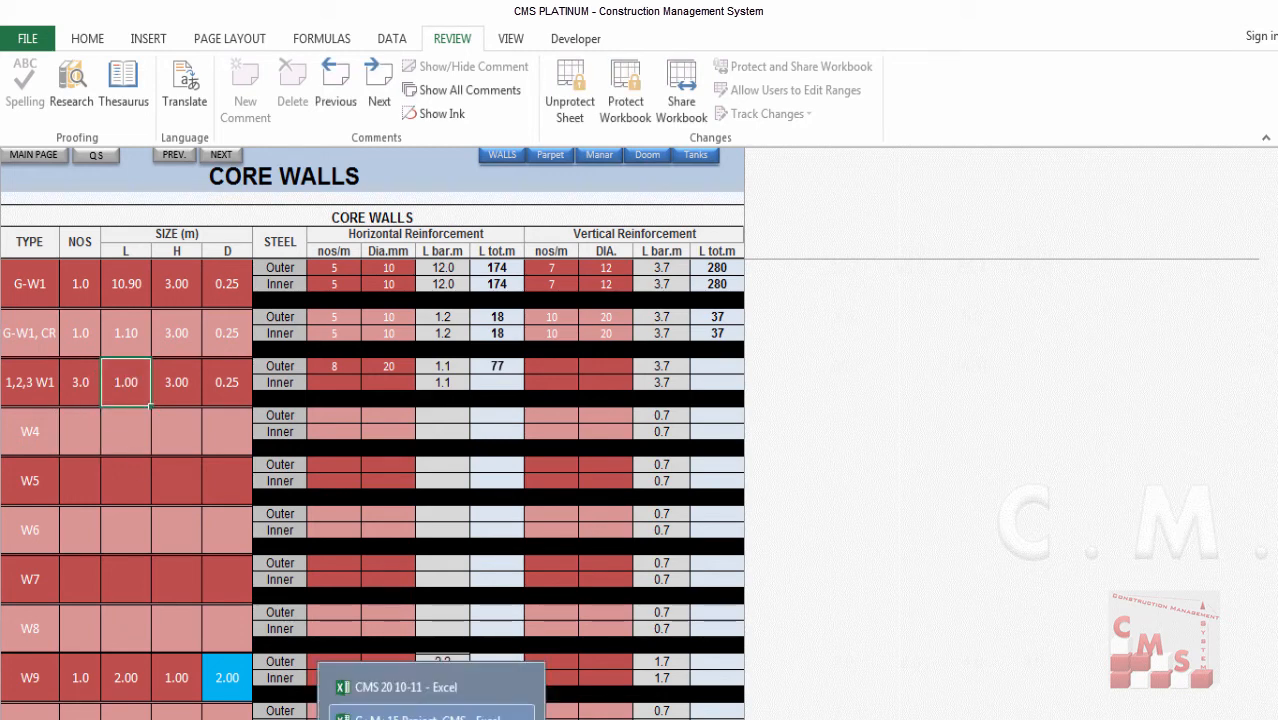
{"action": "type", "text": "10"}
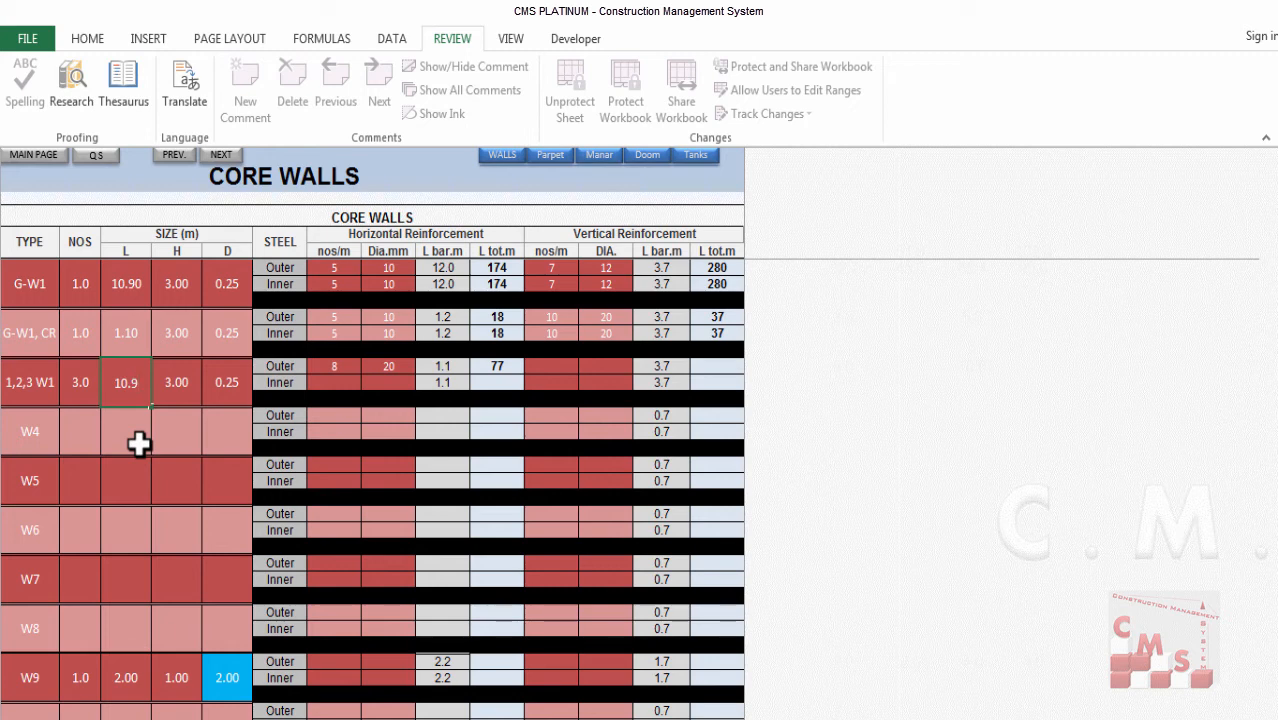
{"action": "key", "text": "Return"}
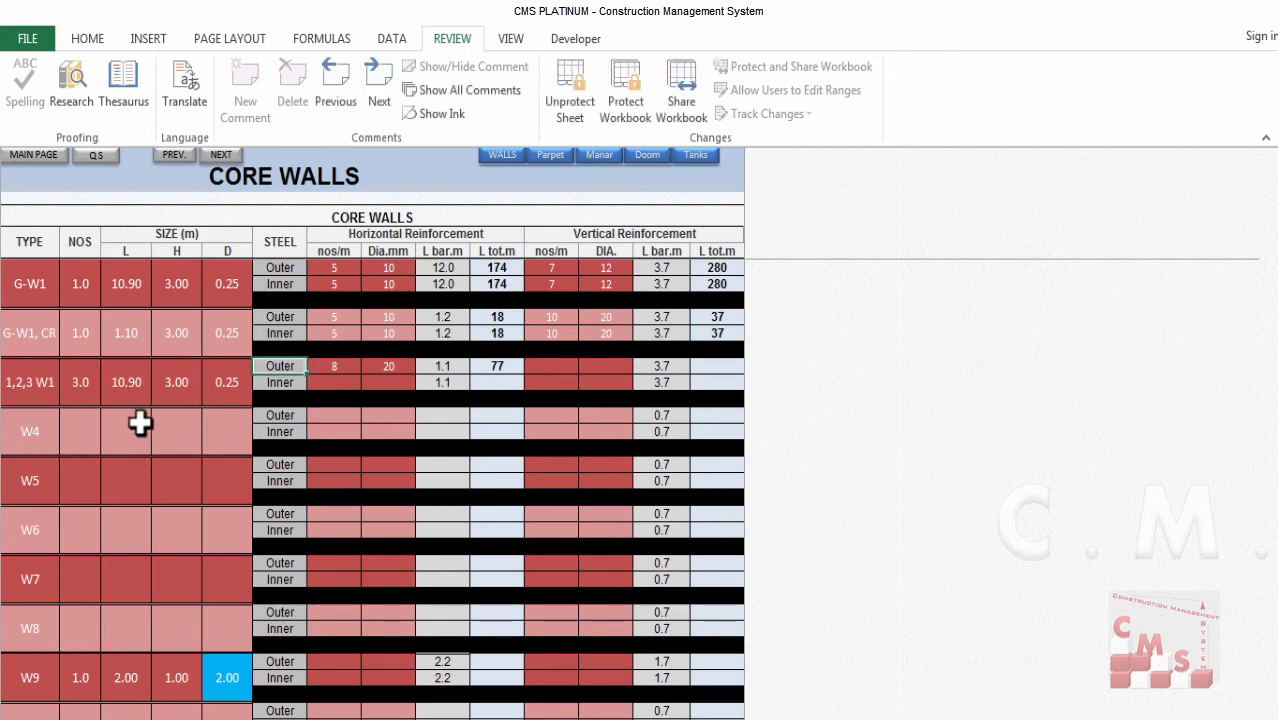
{"action": "left_click", "coordinate": [230, 382]}
{"action": "type", "text": "0.25"}
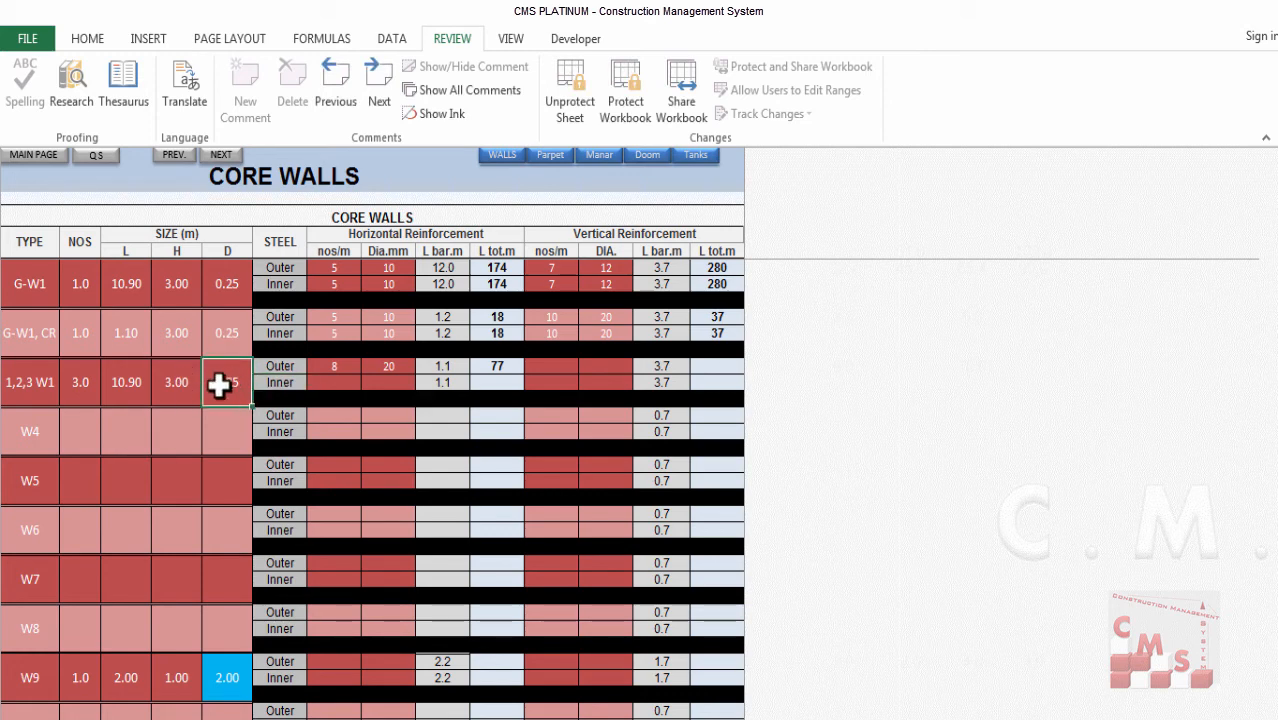
{"action": "key", "text": "Return"}
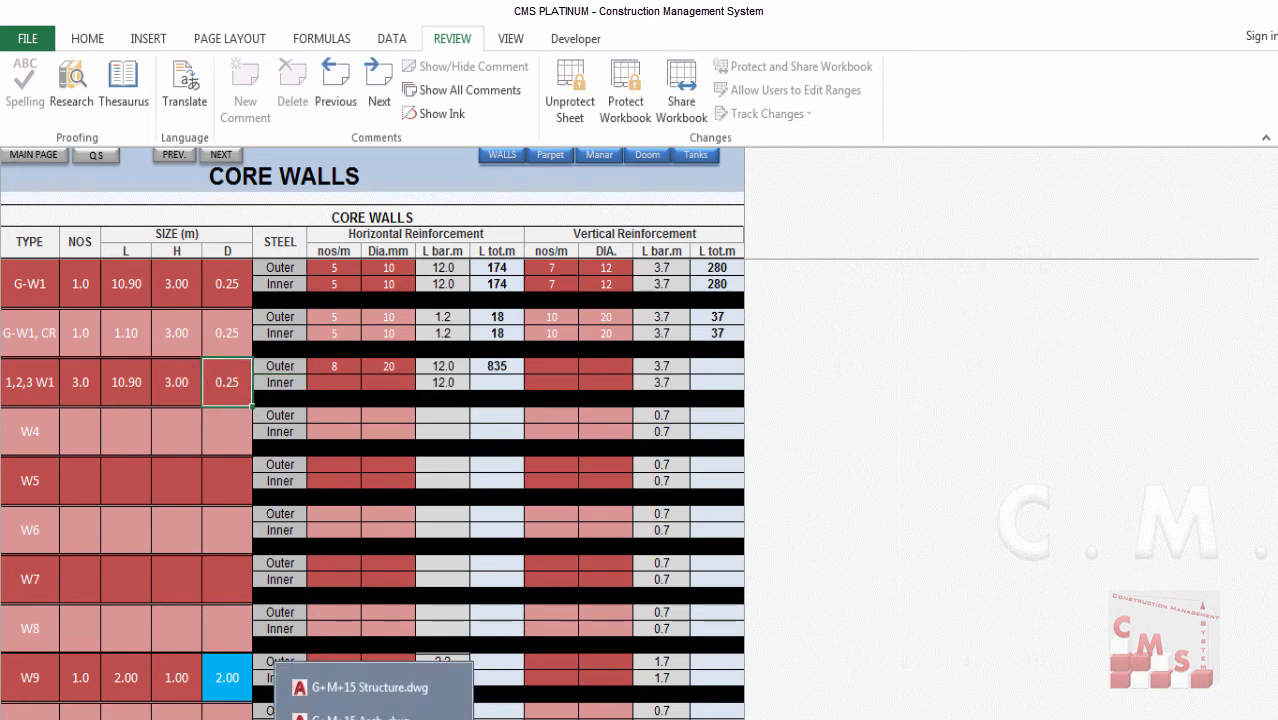
- Switch to the G+M+15 structure drawing and read the 1st to 3rd floor row of the core wall reinforcement schedule
{"action": "left_click", "coordinate": [373, 719]}
{"action": "left_click", "coordinate": [376, 714]}
{"action": "left_click", "coordinate": [378, 719]}
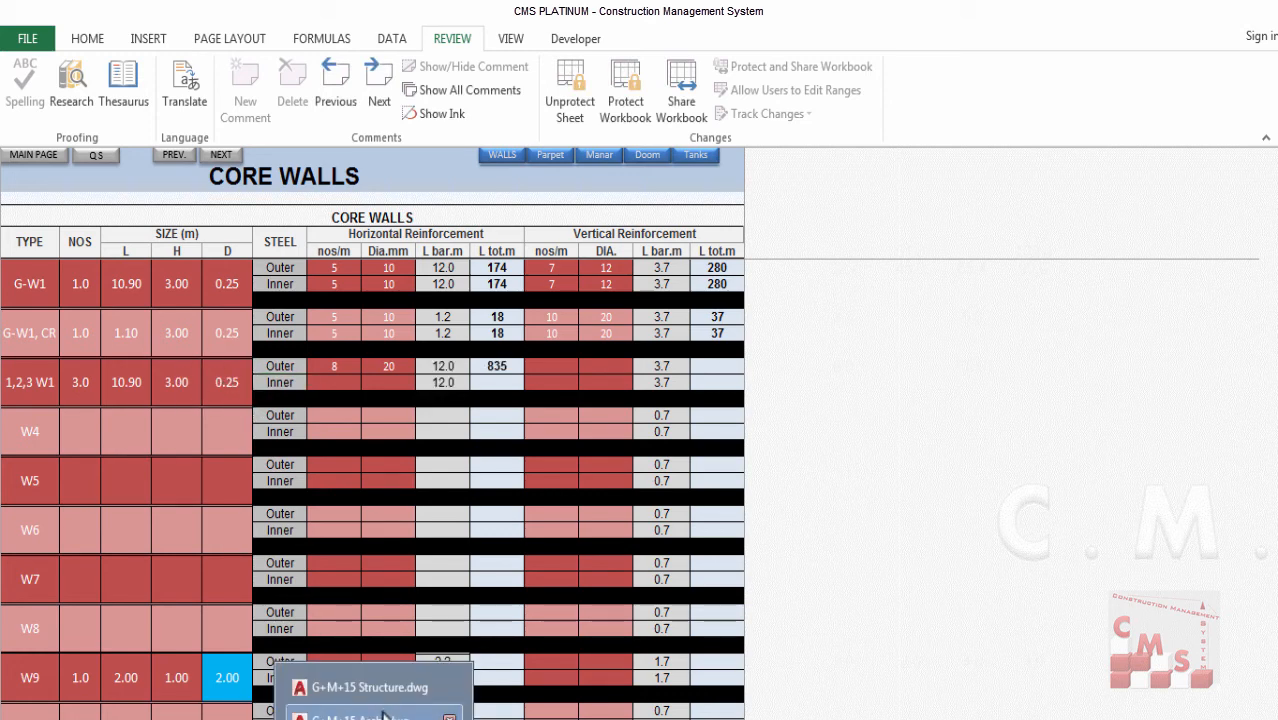
{"action": "left_click", "coordinate": [378, 692]}
{"action": "scroll", "coordinate": [1019, 467], "scroll_direction": "up", "scroll_amount": 3}
{"action": "scroll", "coordinate": [1019, 467], "scroll_direction": "down", "scroll_amount": 5}
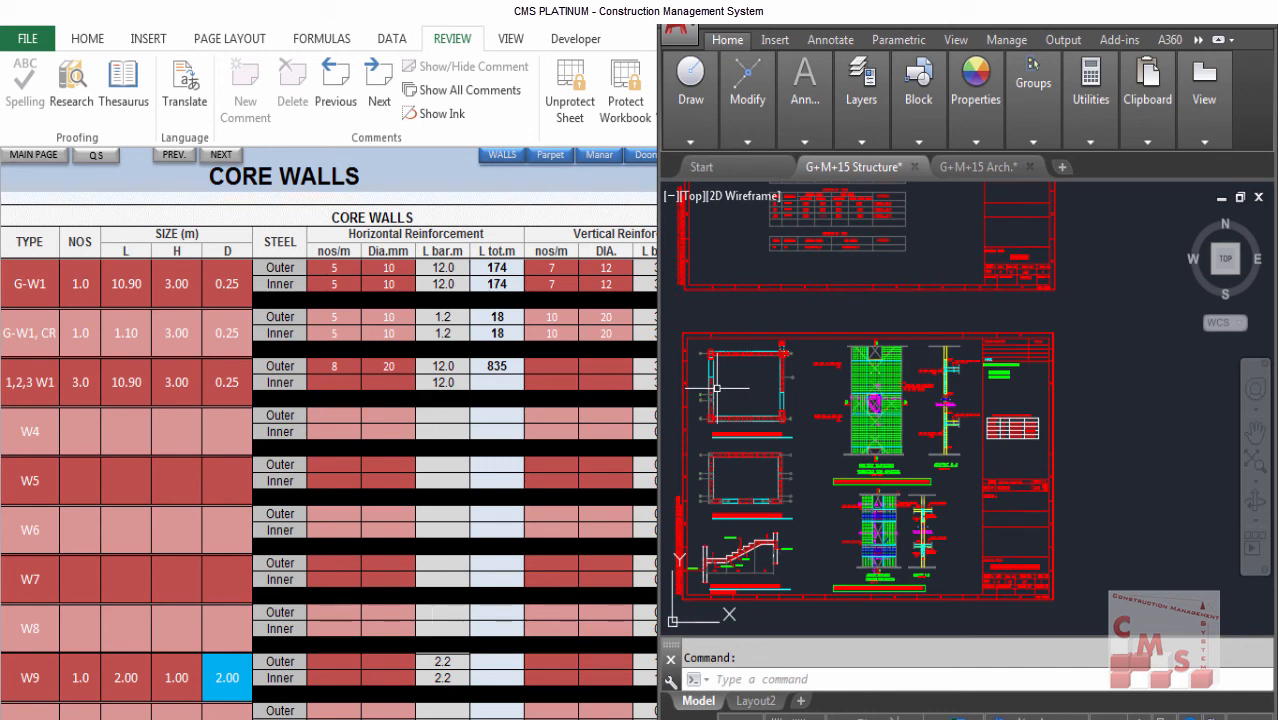
{"action": "scroll", "coordinate": [1009, 420], "scroll_direction": "up", "scroll_amount": 5}
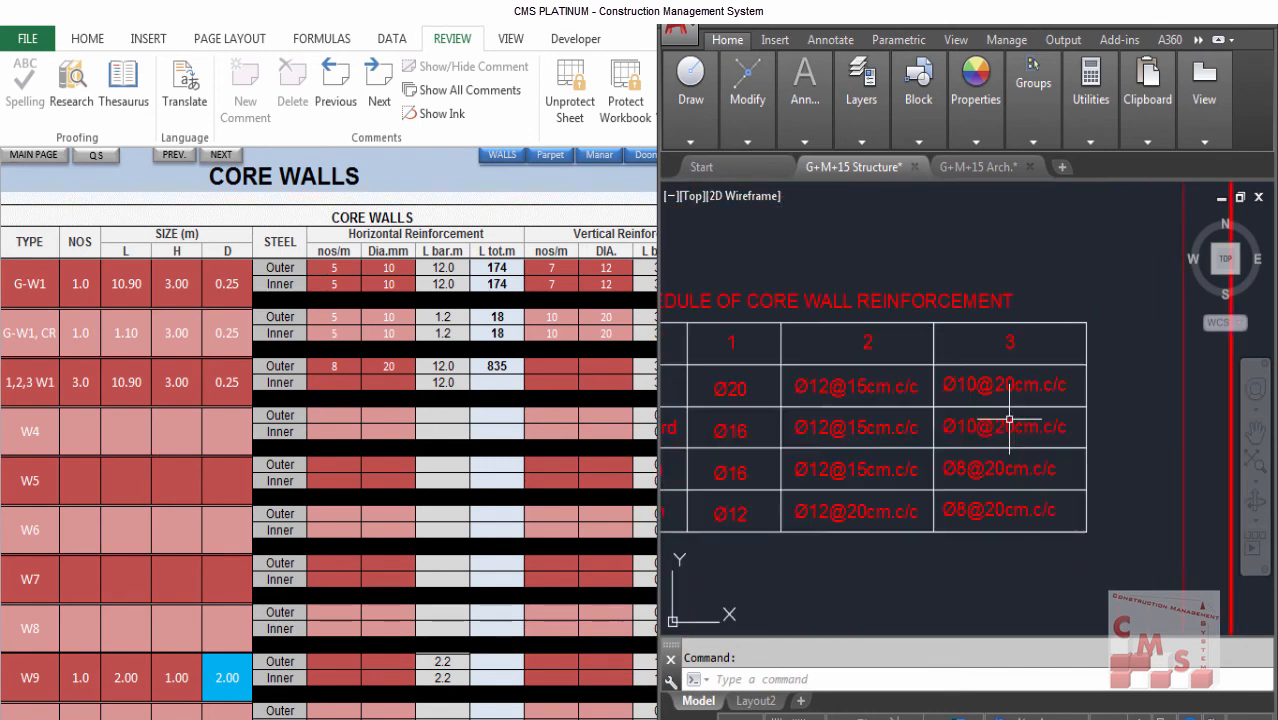
{"action": "left_click_drag", "start_coordinate": [1009, 420], "coordinate": [1088, 426]}
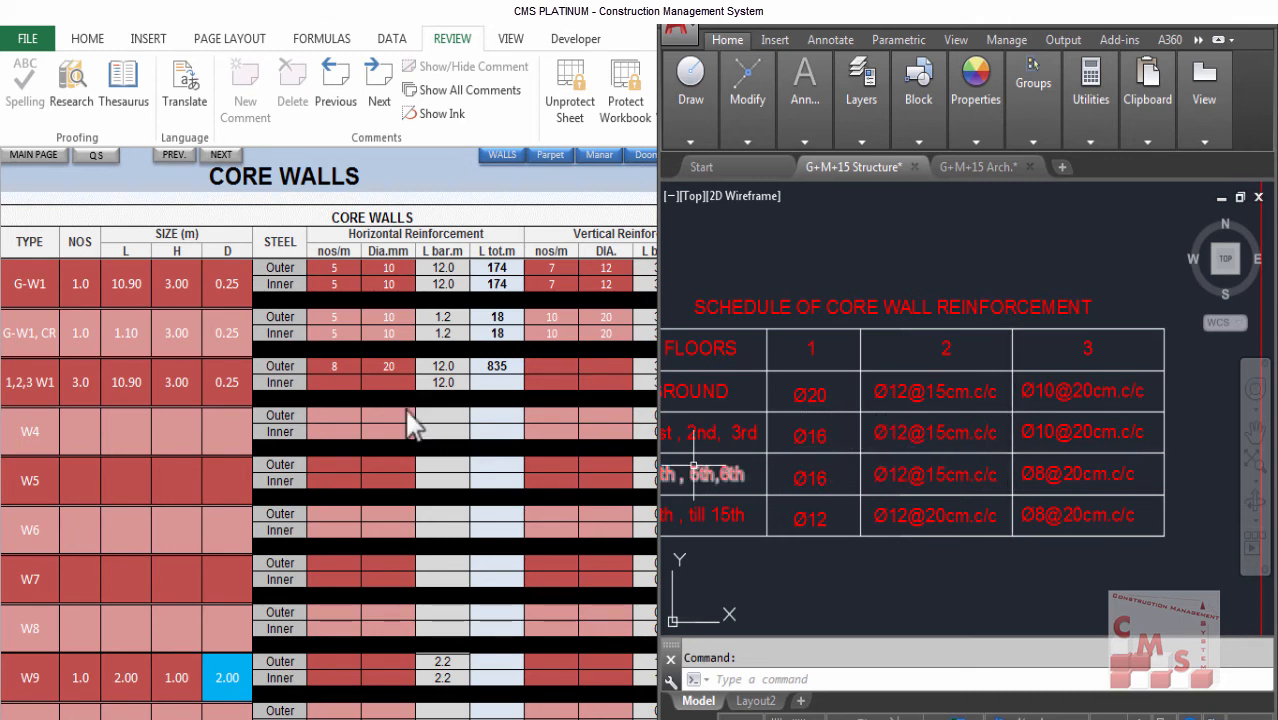
- Back in the core walls table, set 1,2,3 W1's outer and inner horizontal reinforcement to 5 bars per metre with a 10 mm diameter
{"action": "left_click", "coordinate": [334, 366]}
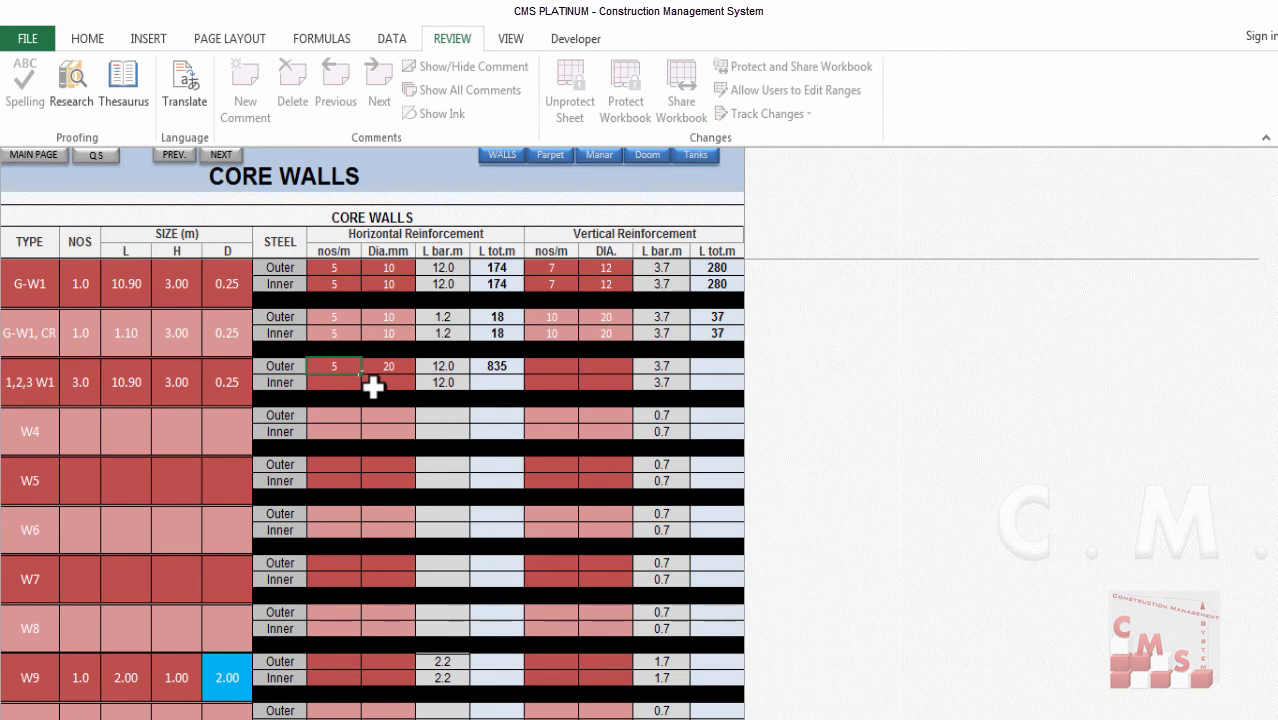
{"action": "type", "text": "5"}
{"action": "key", "text": "Down"}
{"action": "type", "text": "5"}
{"action": "key", "text": "Right"}
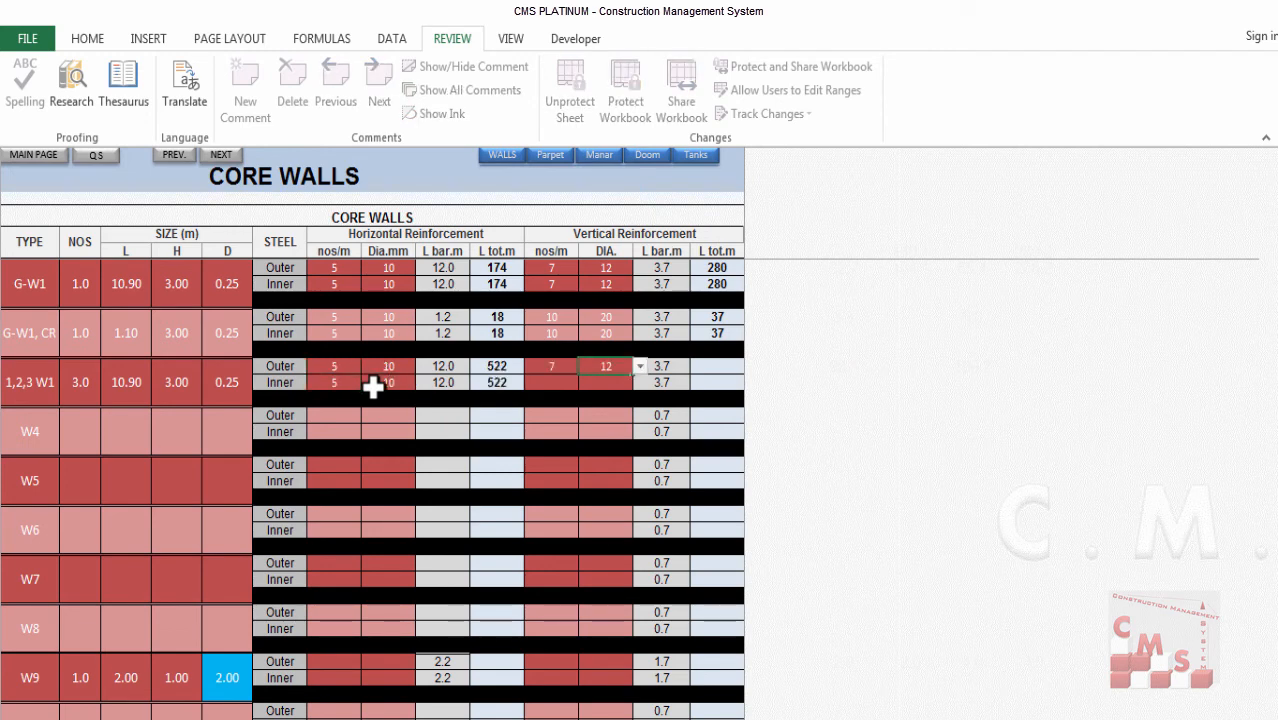
- Set 1,2,3 W1's outer vertical reinforcement to 6.7 bars per metre with a 12 mm diameter
{"action": "key", "text": "Down"}
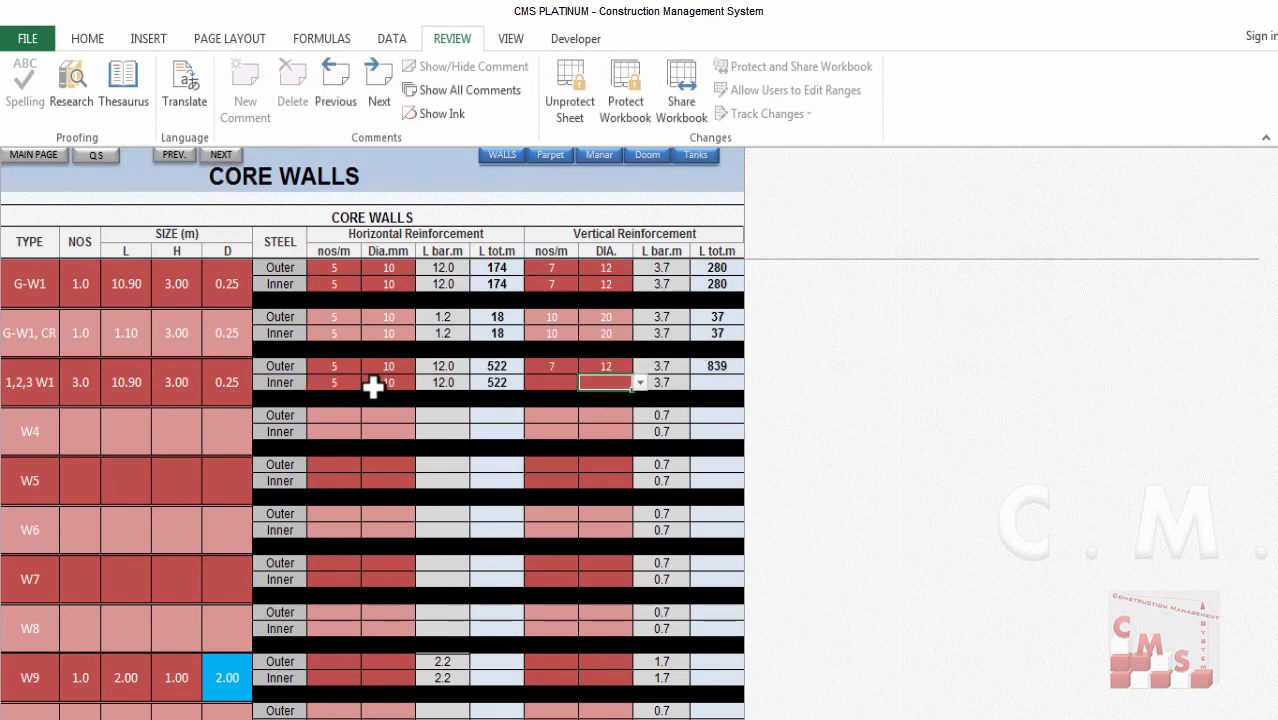
{"action": "key", "text": "Up"}
{"action": "key", "text": "Left"}
{"action": "type", "text": "6.7"}
{"action": "key", "text": "Right"}
{"action": "type", "text": "12"}
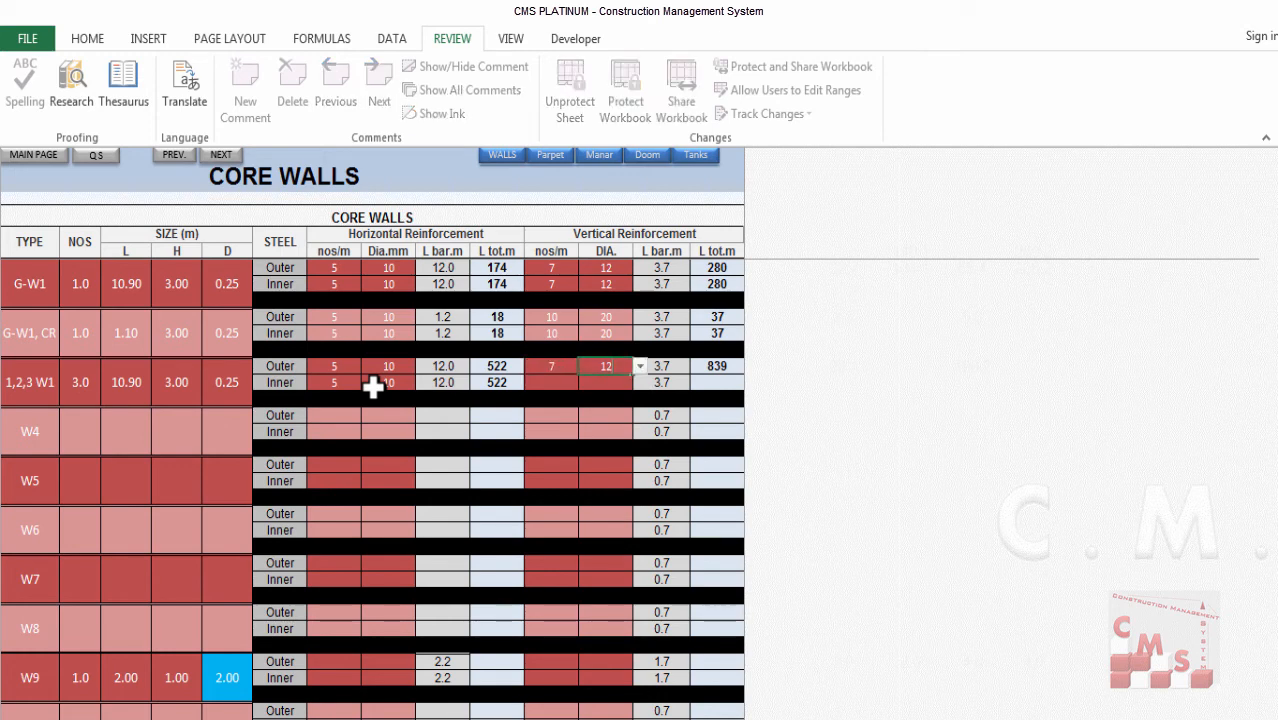
- Set 1,2,3 W1's inner vertical reinforcement to 6.7 bars per metre with a 12 mm diameter
{"action": "key", "text": "Down"}
{"action": "key", "text": "Left"}
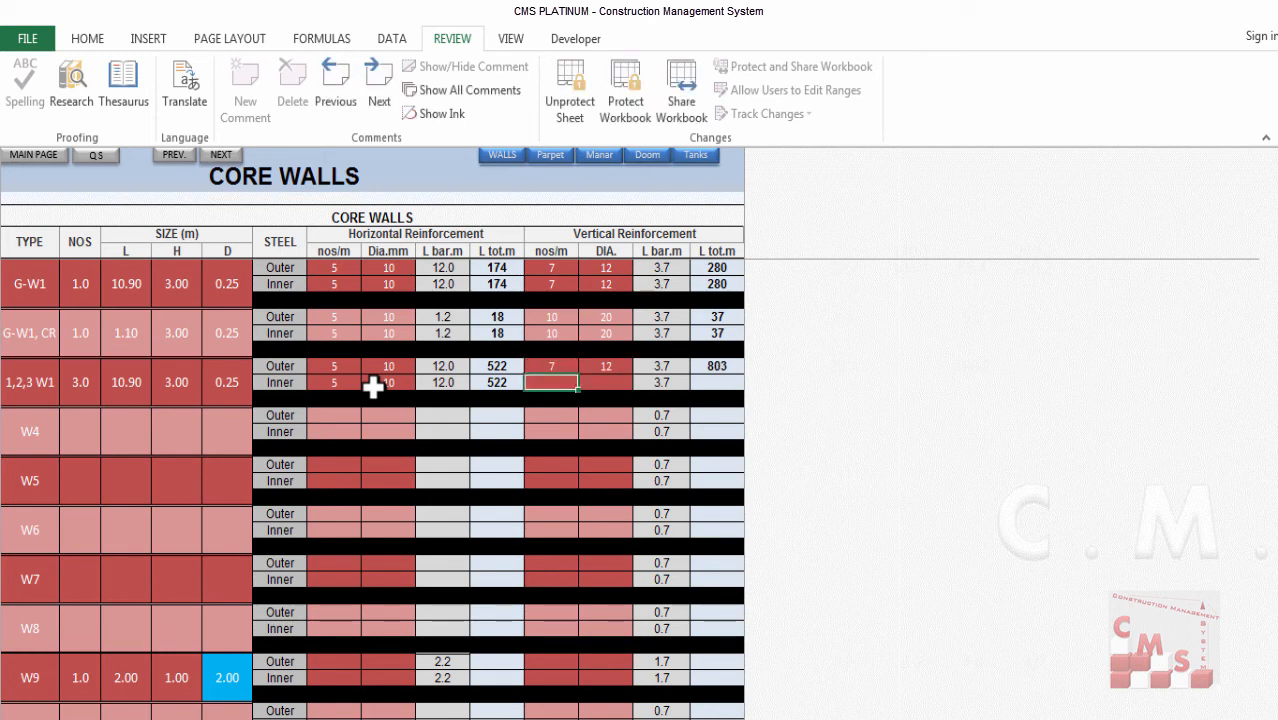
{"action": "type", "text": "6."}
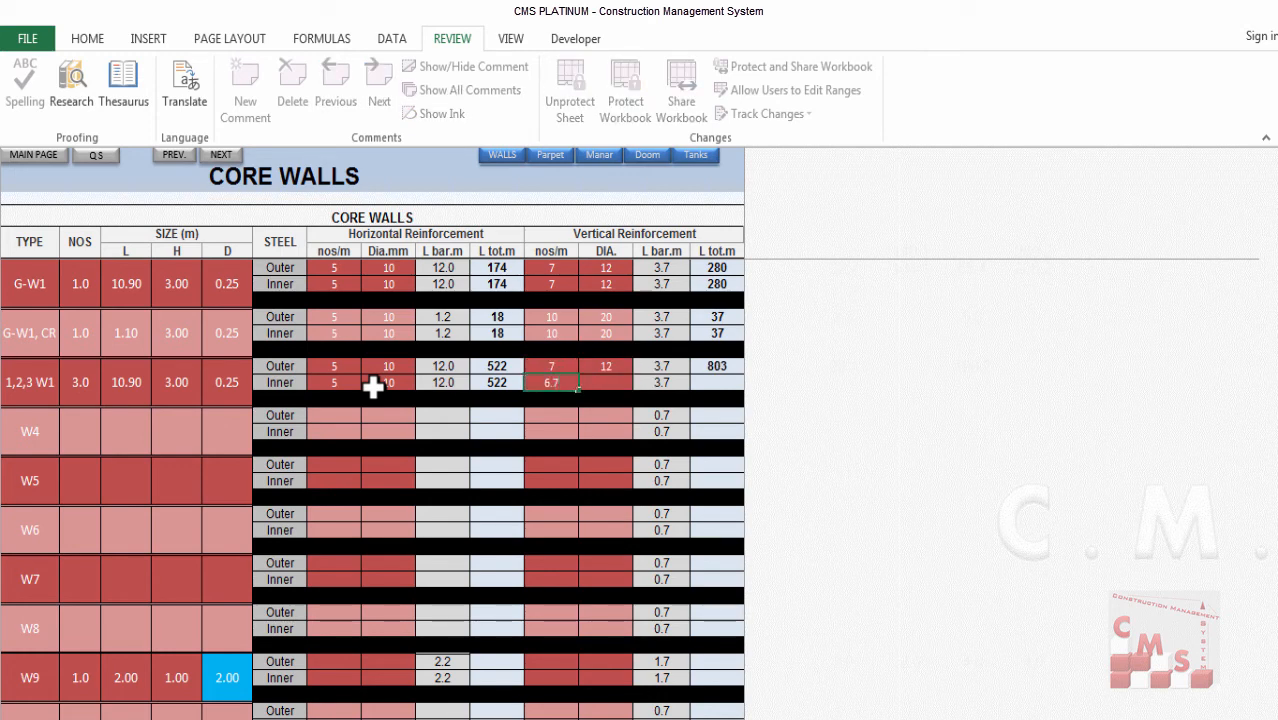
{"action": "type", "text": "7"}
{"action": "key", "text": "Right"}
{"action": "type", "text": "12"}
{"action": "key", "text": "Return"}
- Rename wall type W4 as 1,2,3 W1.CR and wrap the name within its cell
{"action": "left_click", "coordinate": [28, 434]}
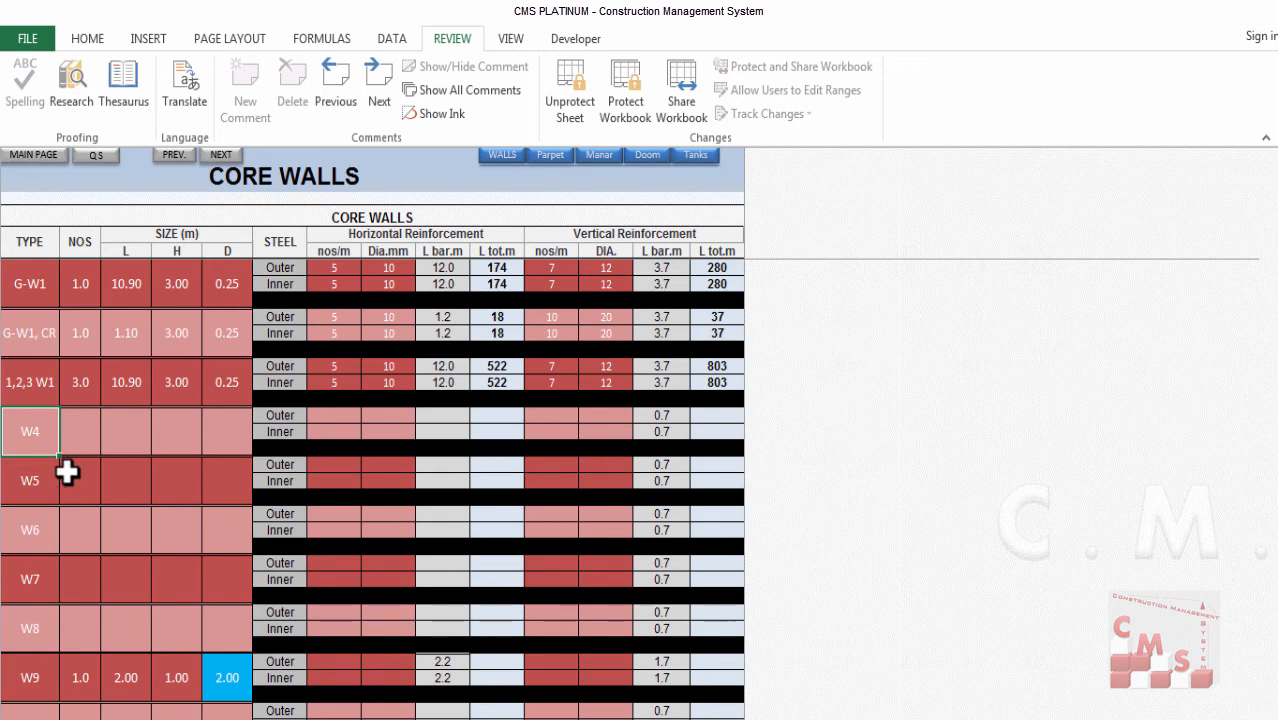
{"action": "type", "text": "1,2,3"}
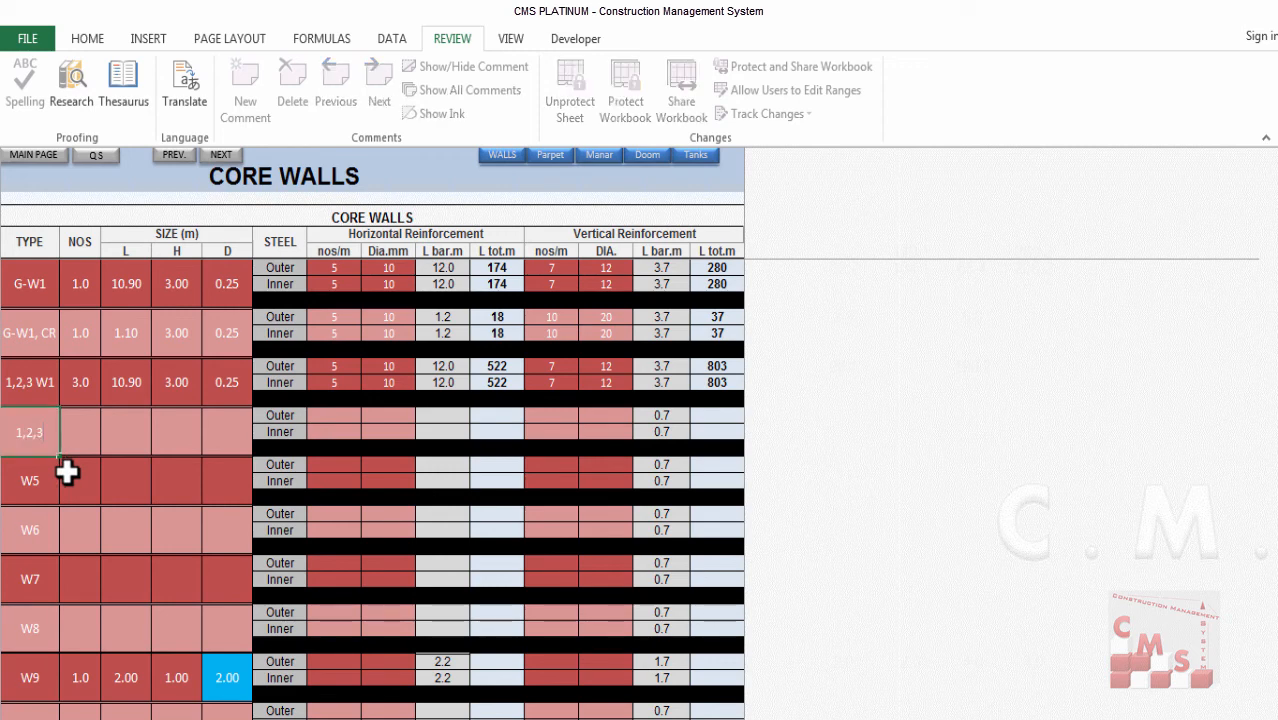
{"action": "type", "text": " W1.CR"}
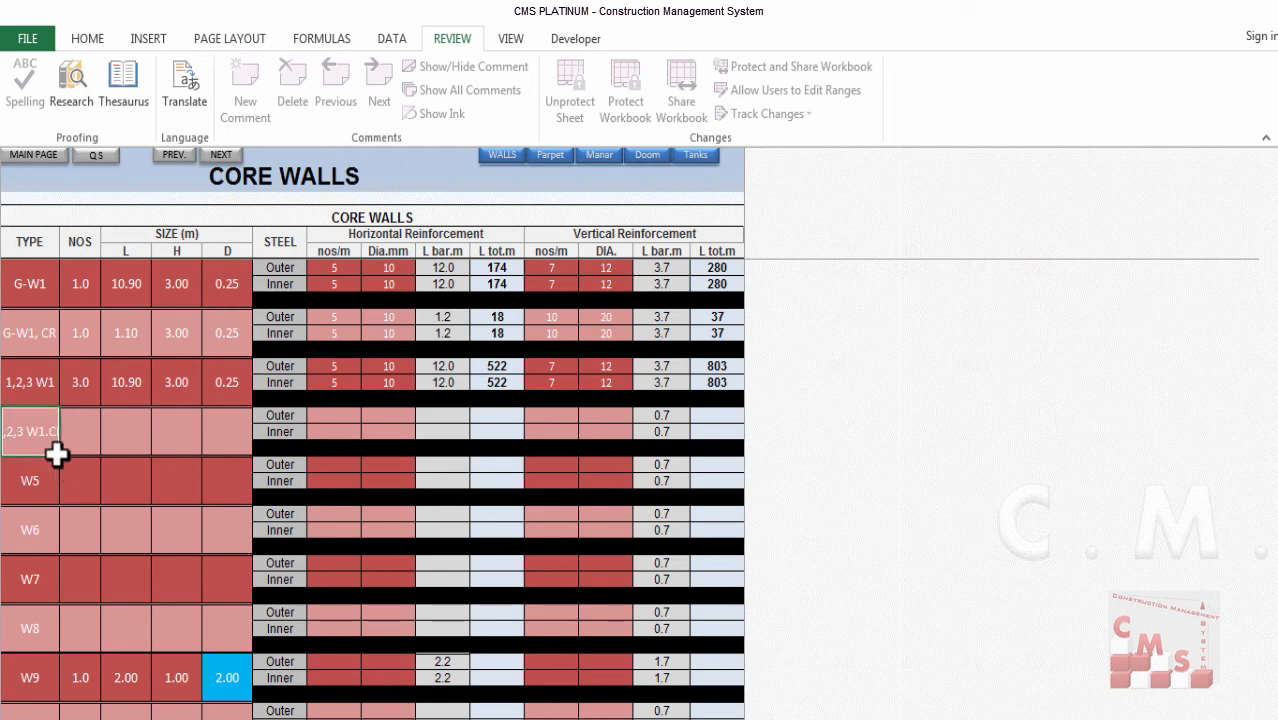
{"action": "key", "text": "Return"}
{"action": "left_click", "coordinate": [48, 433]}
{"action": "left_click", "coordinate": [110, 45]}
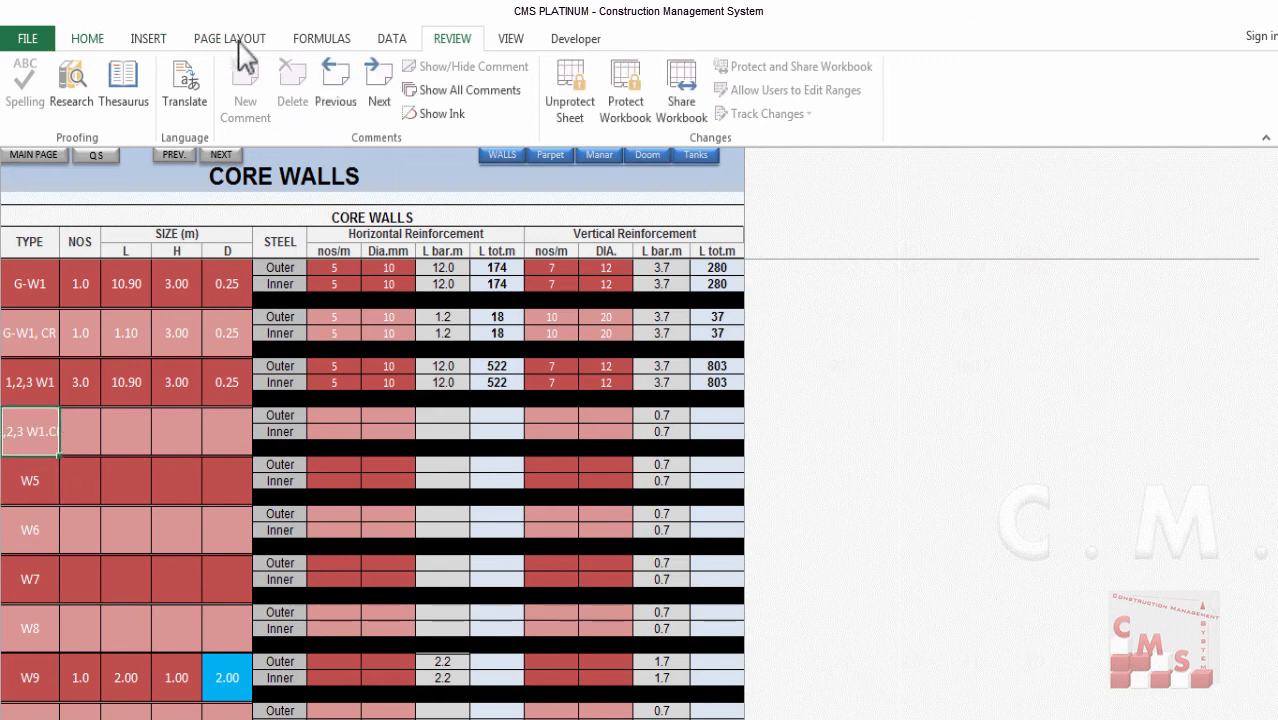
- For 1,2,3 W1.CR, enter a quantity of 3, length 1.1 m, height 3 m and depth 0.25 m
{"action": "left_click", "coordinate": [66, 442]}
{"action": "type", "text": "3"}
{"action": "key", "text": "Return"}
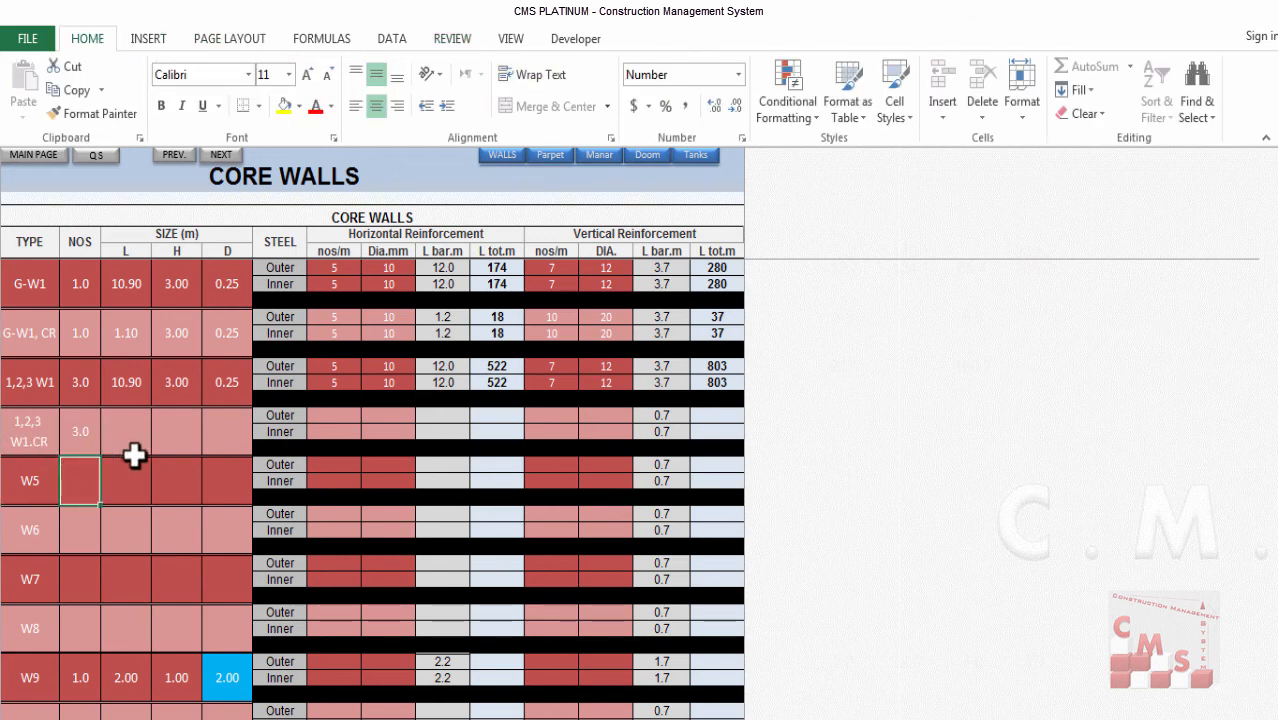
{"action": "left_click", "coordinate": [134, 452]}
{"action": "type", "text": "1.1"}
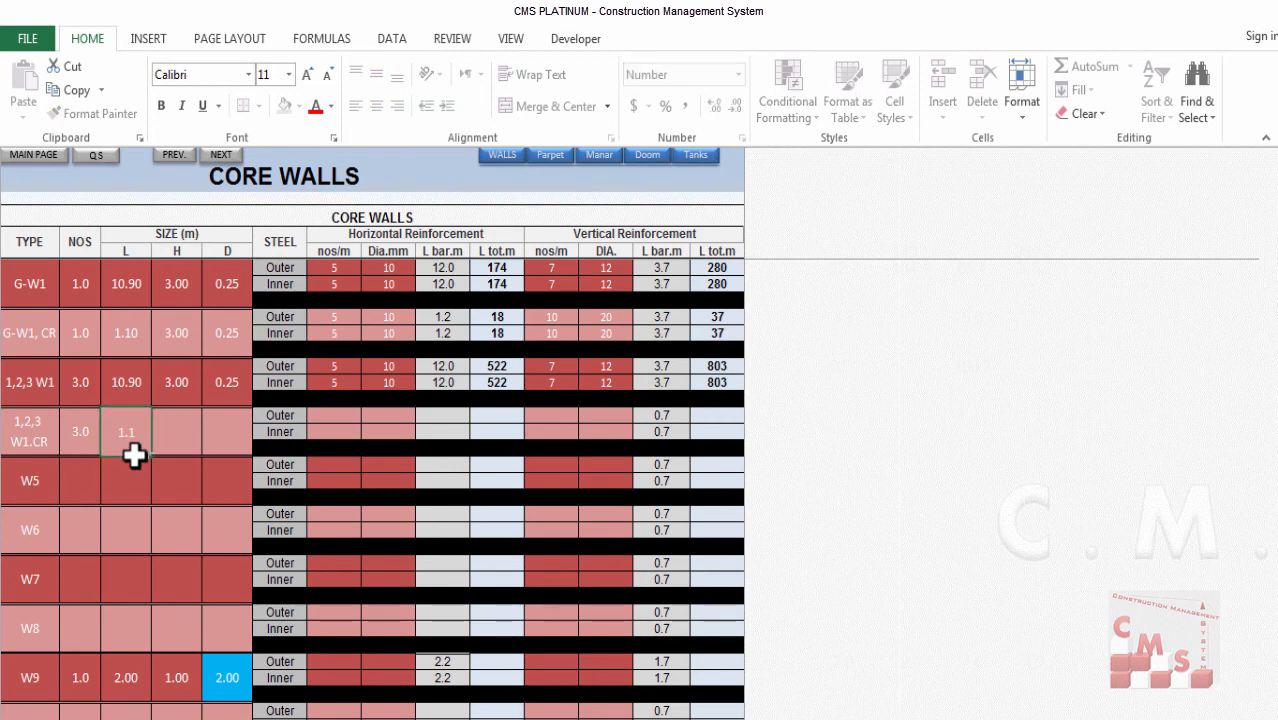
{"action": "key", "text": "Tab"}
{"action": "type", "text": "3"}
{"action": "key", "text": "Tab"}
{"action": "type", "text": "0.25"}
- Set 1,2,3 W1.CR's outer and inner horizontal reinforcement to 5 bars per metre with a 10 mm diameter
{"action": "key", "text": "Tab"}
{"action": "type", "text": "5"}
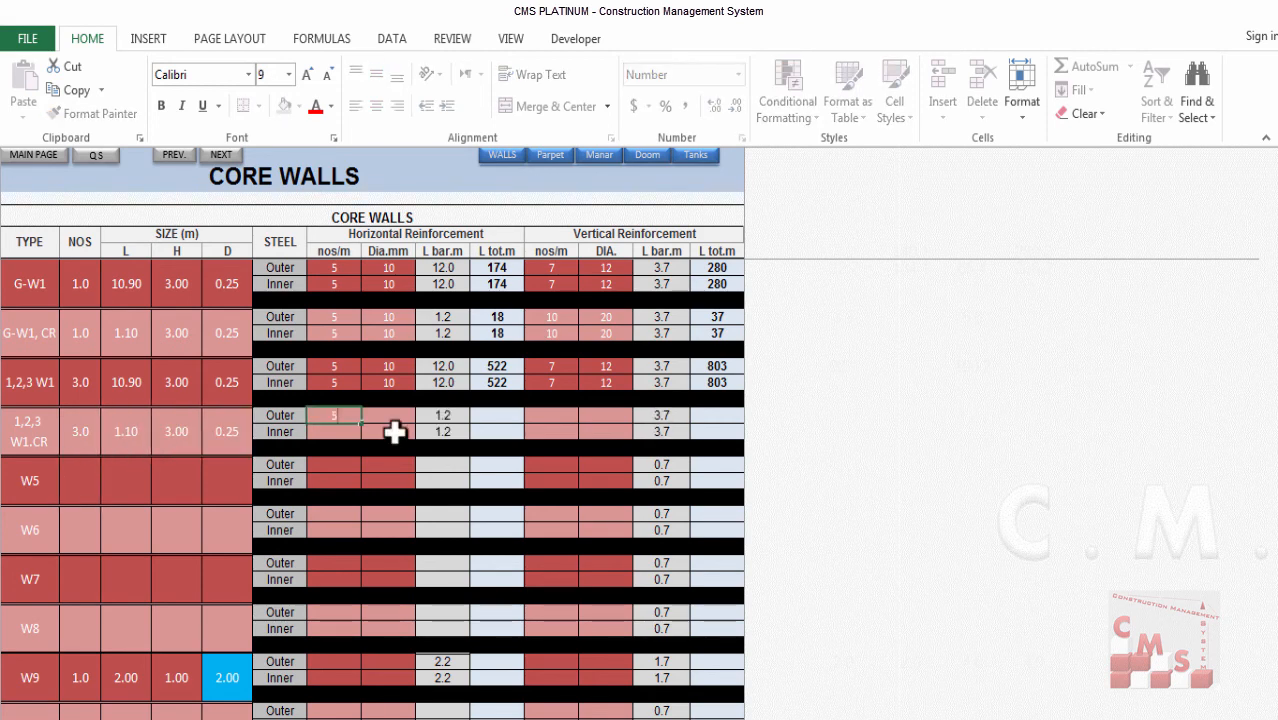
{"action": "key", "text": "Tab"}
{"action": "type", "text": "10"}
{"action": "left_click", "coordinate": [395, 431]}
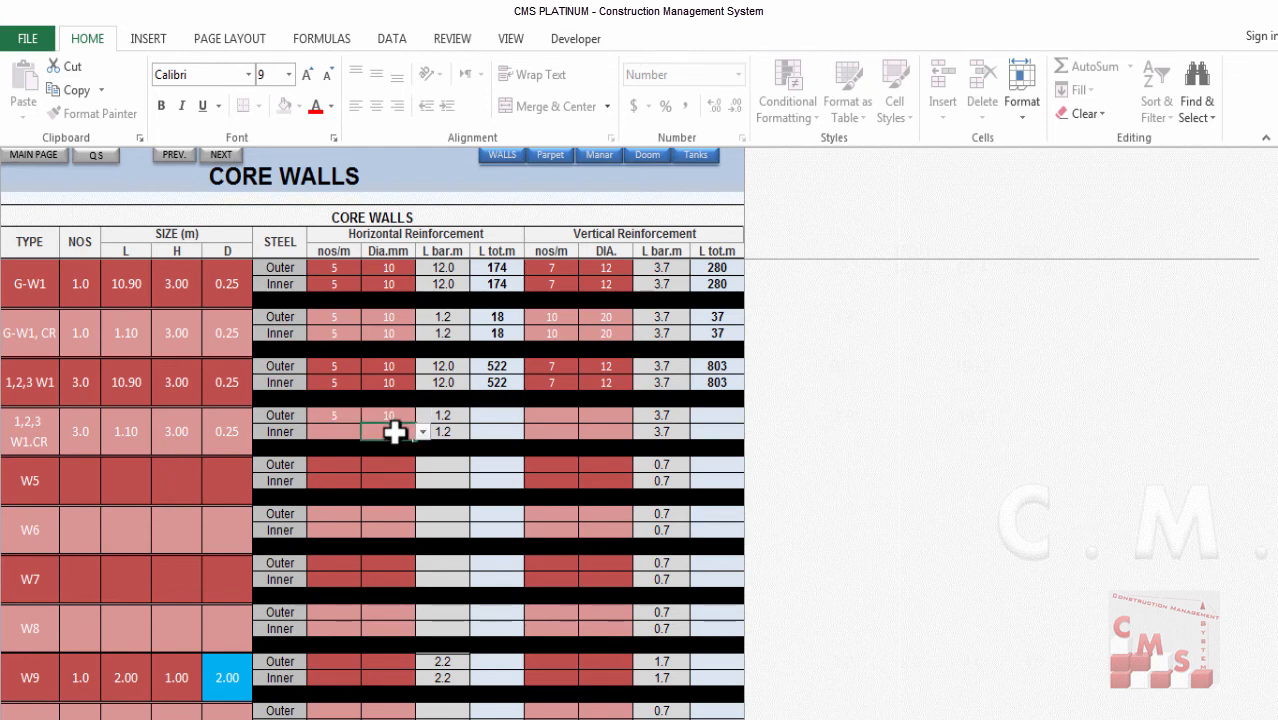
{"action": "key", "text": "Left"}
{"action": "type", "text": "5"}
{"action": "key", "text": "Right"}
{"action": "key", "text": "Right"}
- Set 1,2,3 W1.CR's outer and inner vertical reinforcement to 10 bars per metre with a 16 mm diameter
{"action": "key", "text": "Right"}
{"action": "key", "text": "Right"}
{"action": "key", "text": "Right"}
{"action": "key", "text": "Right"}
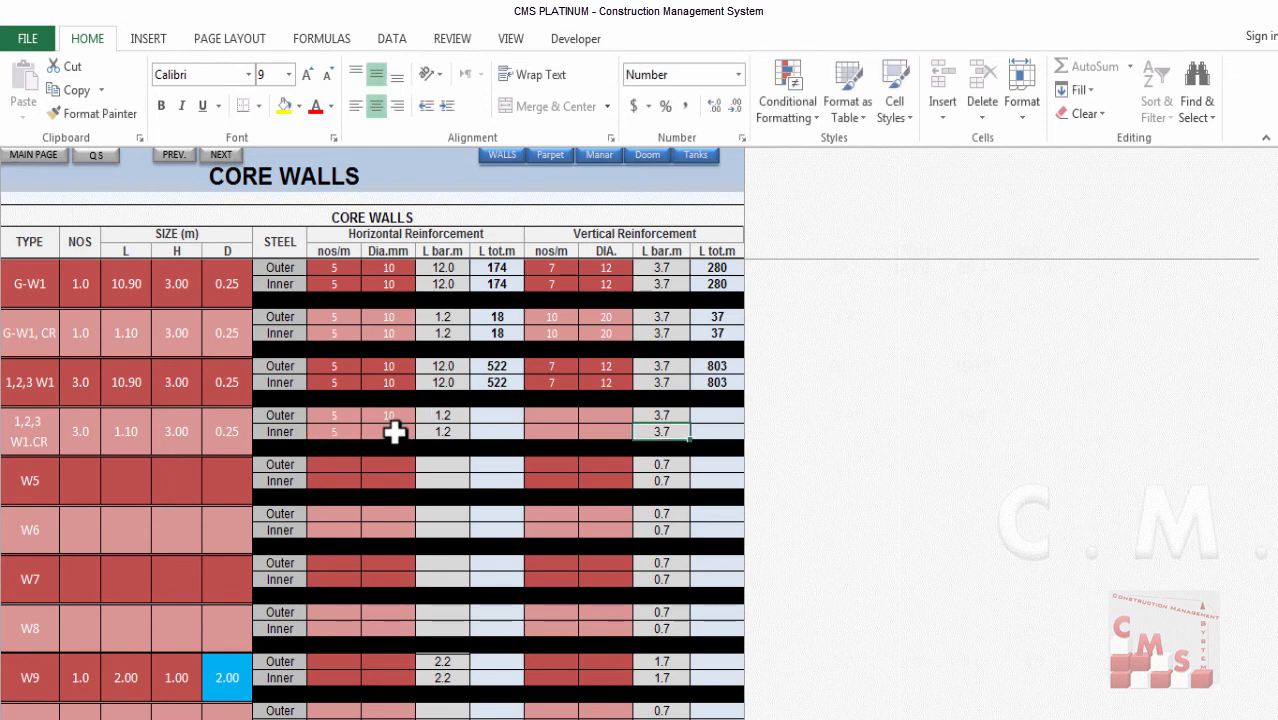
{"action": "key", "text": "Left"}
{"action": "key", "text": "Left"}
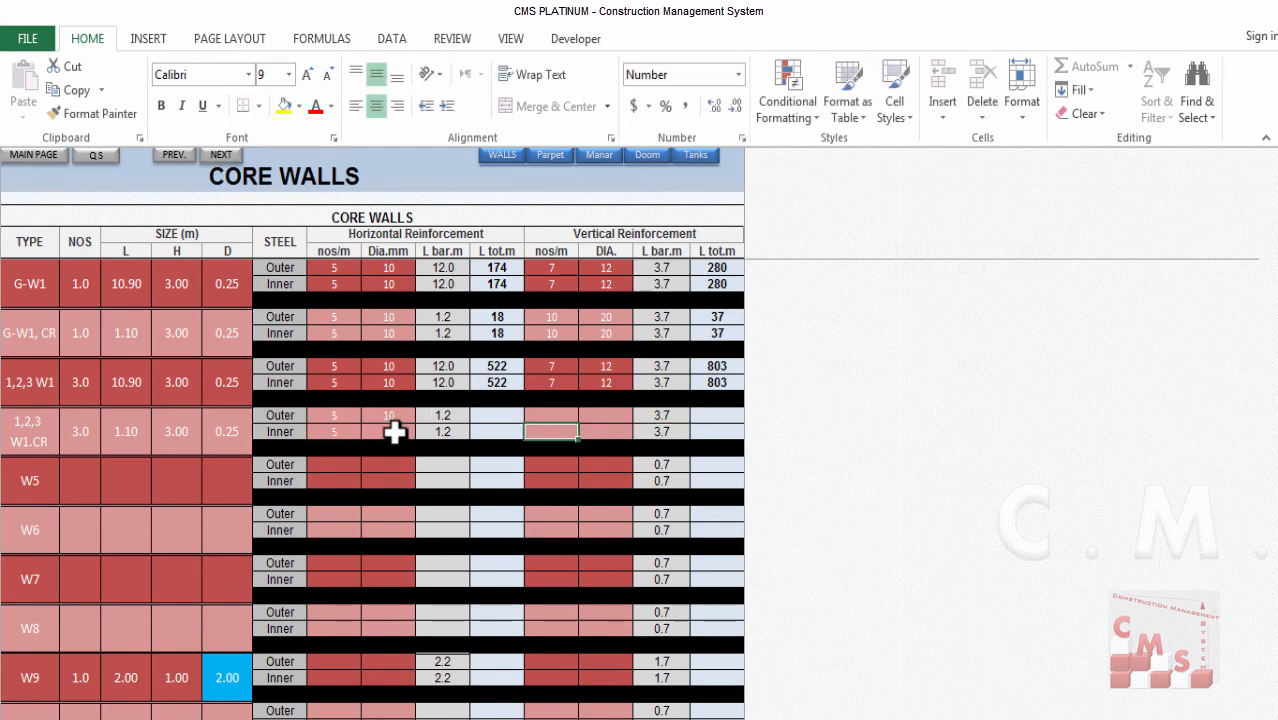
{"action": "key", "text": "Up"}
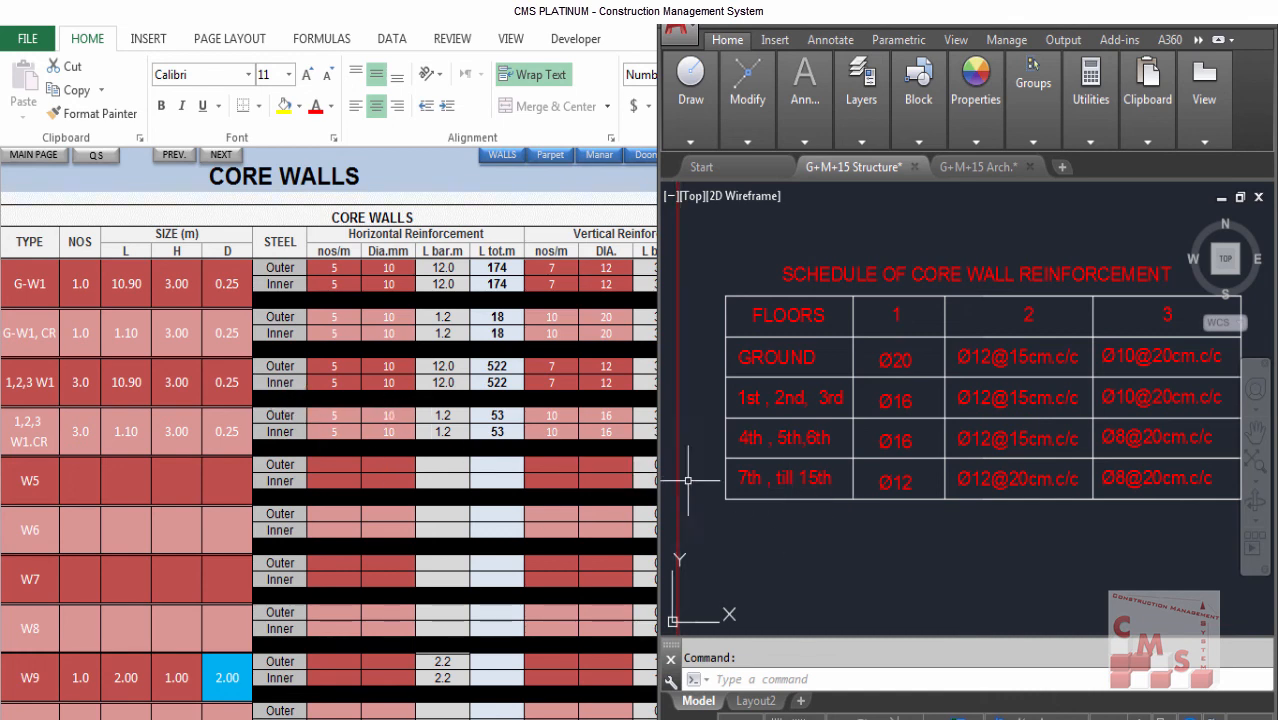
- Look over the Core Wall-2 detail in the G+M+15 structure drawing and return to the core walls table
{"action": "scroll", "coordinate": [741, 518], "scroll_direction": "down", "scroll_amount": 3}
{"action": "scroll", "coordinate": [940, 480], "scroll_direction": "up", "scroll_amount": 6}
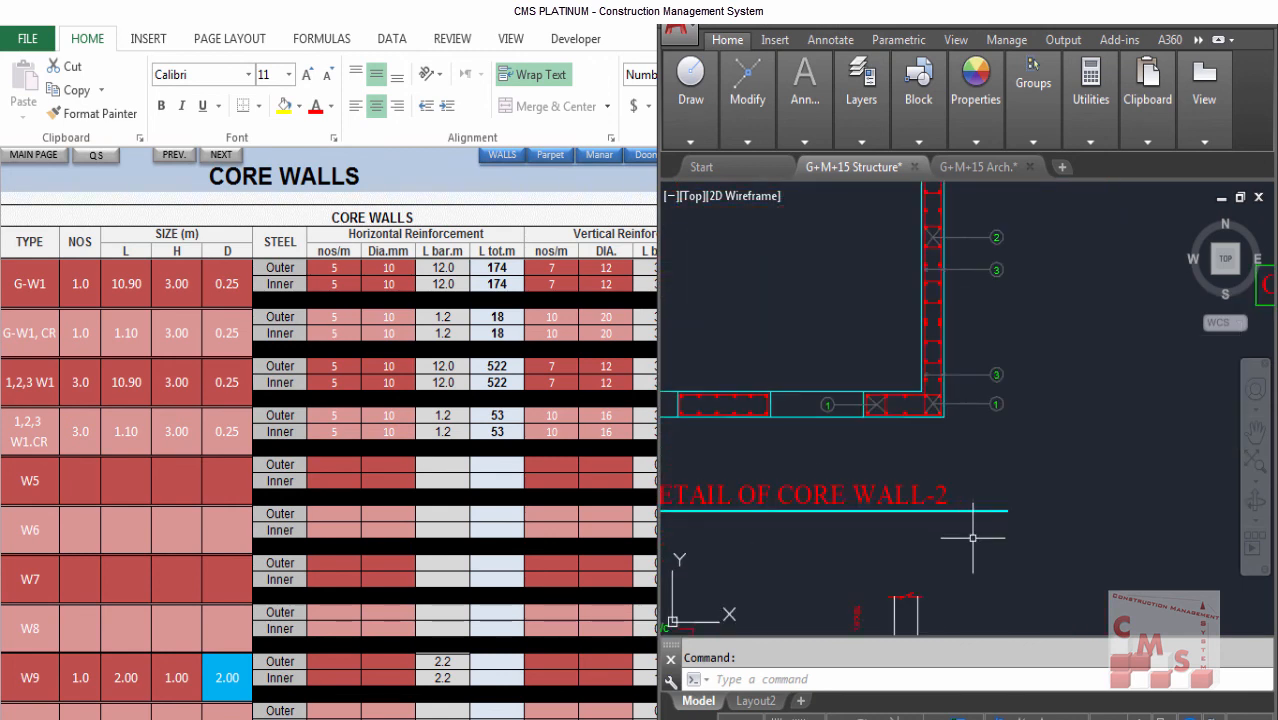
{"action": "left_click", "coordinate": [212, 477]}
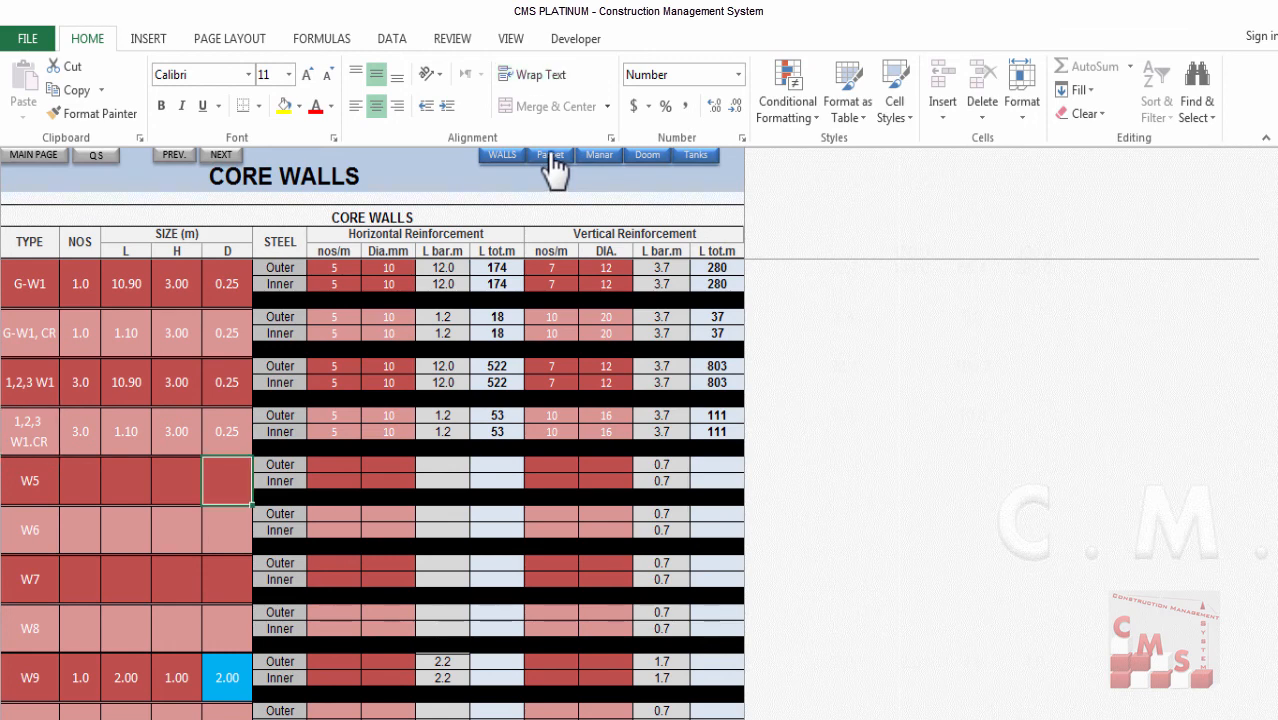
- Review the core walls summary for total concrete volume, shutters area and steel tonnage per bar diameter
{"action": "scroll", "coordinate": [340, 372], "scroll_direction": "down", "scroll_amount": 15}
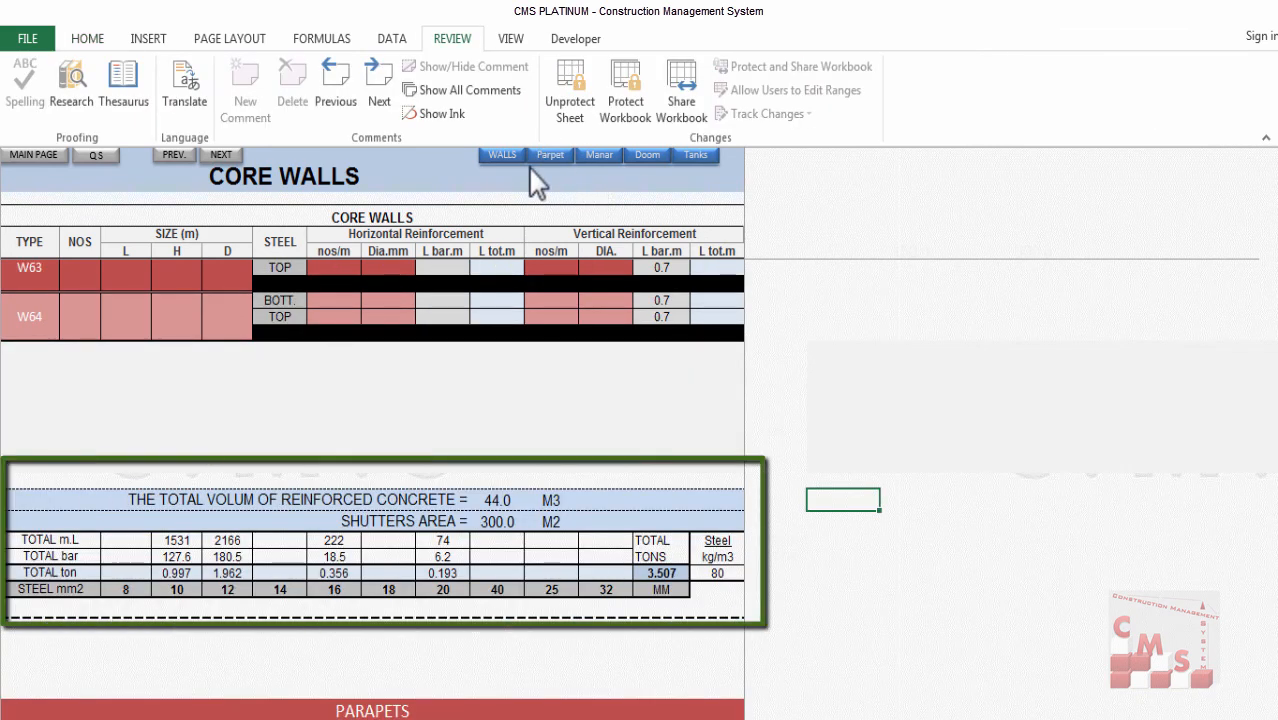
{"action": "left_click", "coordinate": [544, 157]}
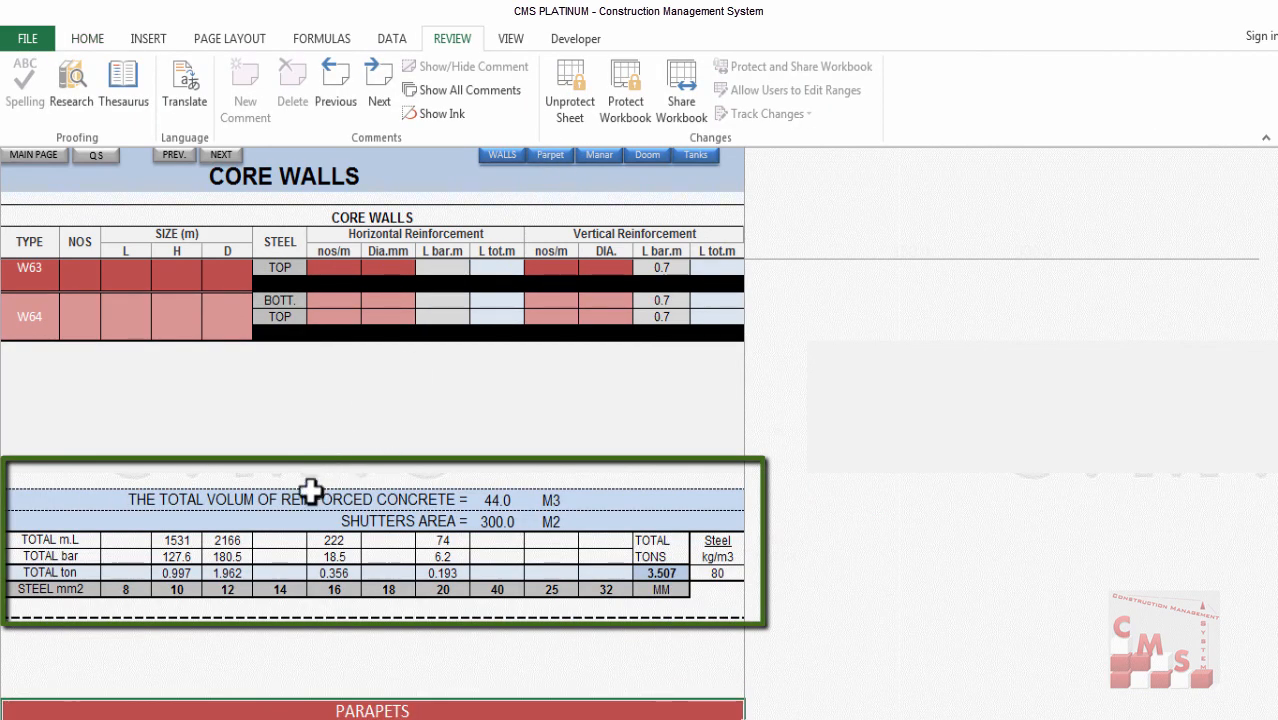
{"action": "left_click", "coordinate": [498, 500]}
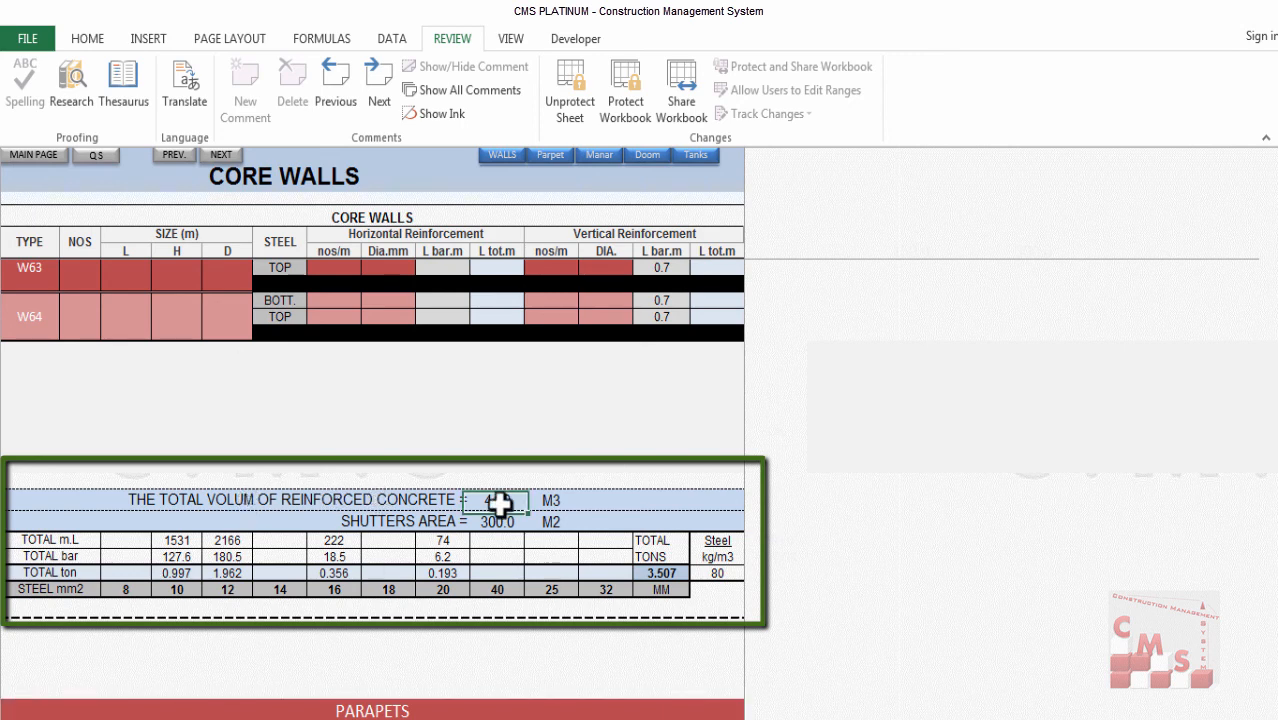
{"action": "left_click", "coordinate": [445, 573]}
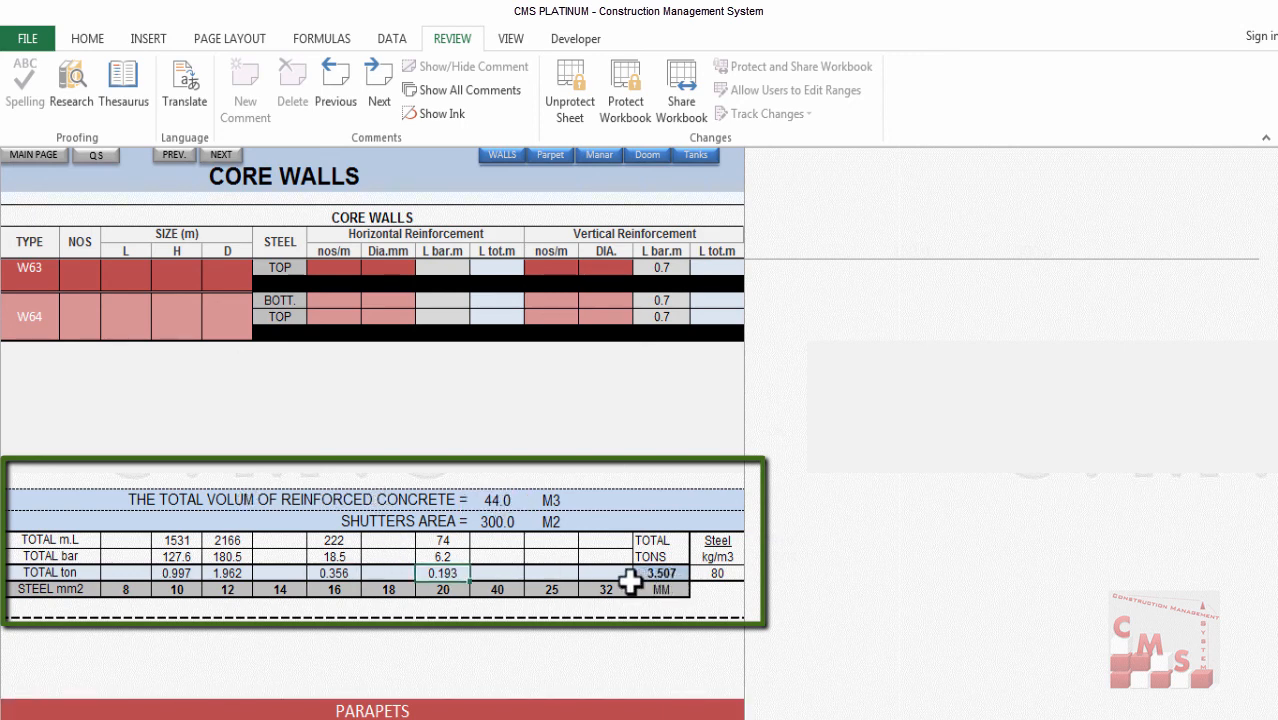